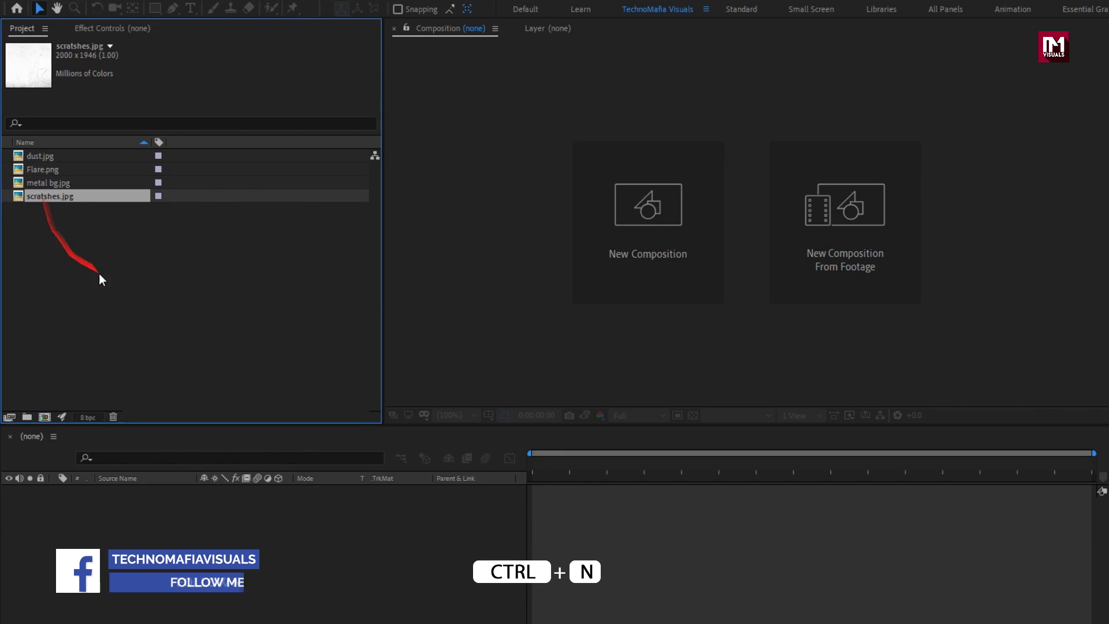
Step: Create a new 5-second composition named Title
left_click(591, 231)
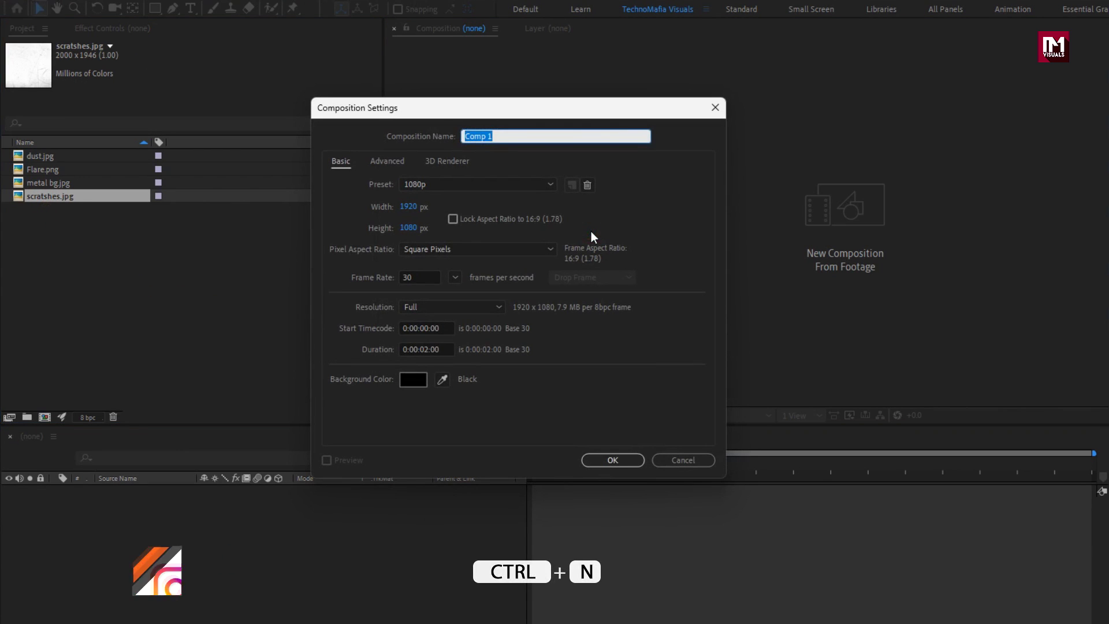
type("Title")
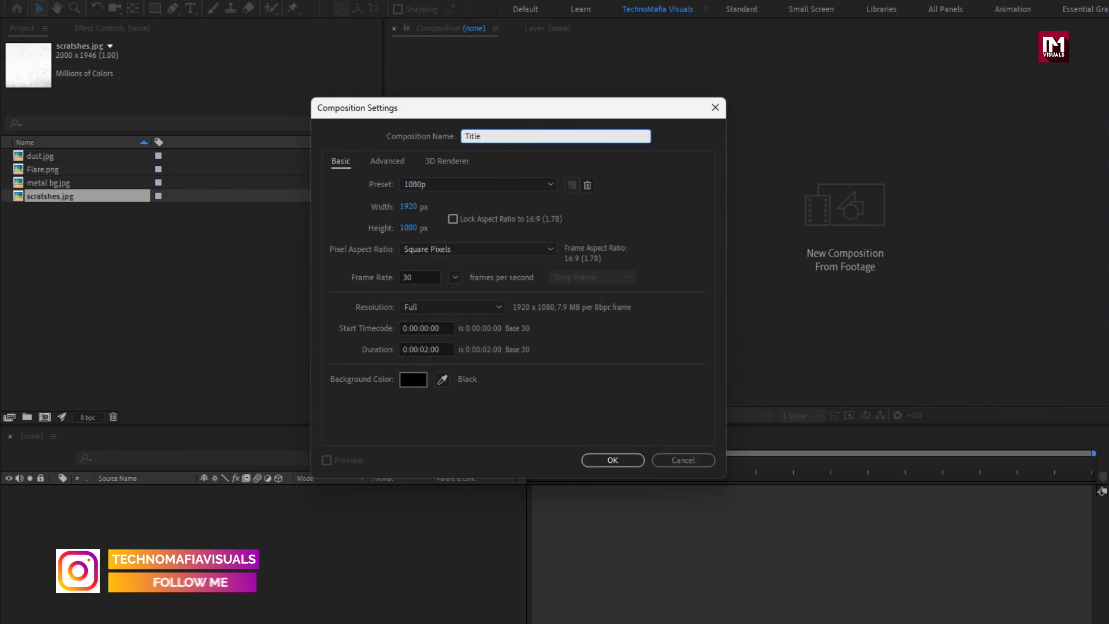
left_click(429, 348)
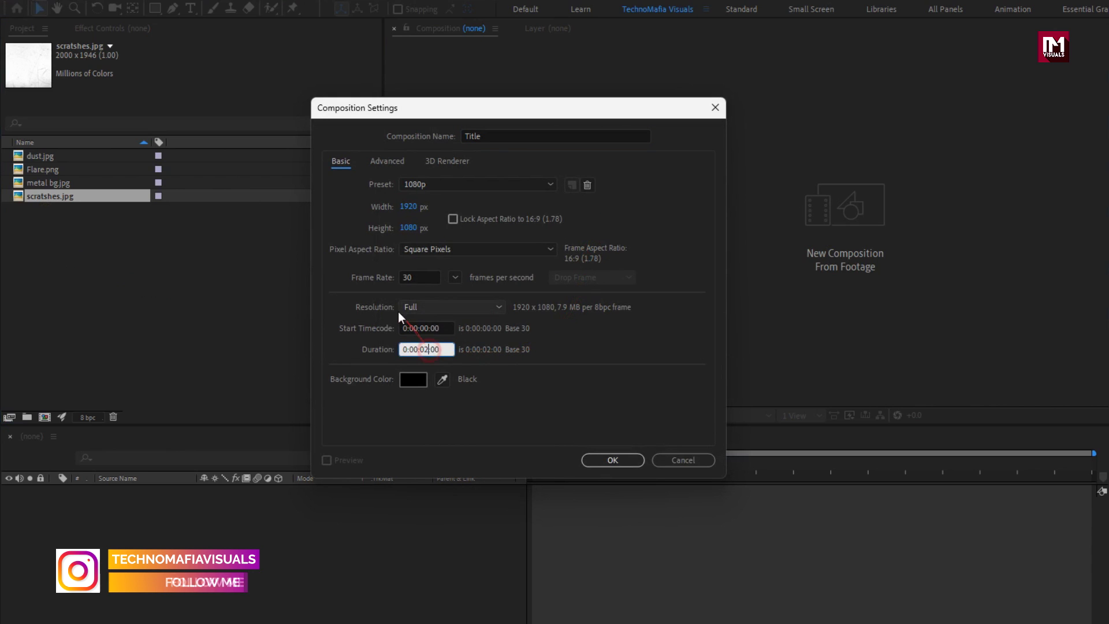
key("BackSpace")
type("5")
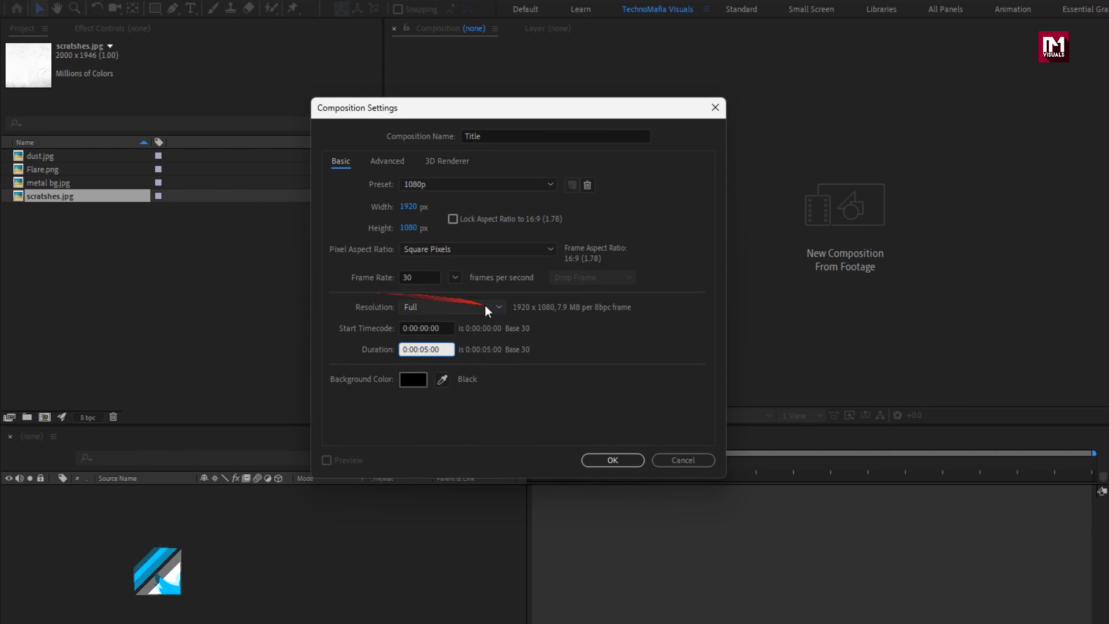
left_click(605, 456)
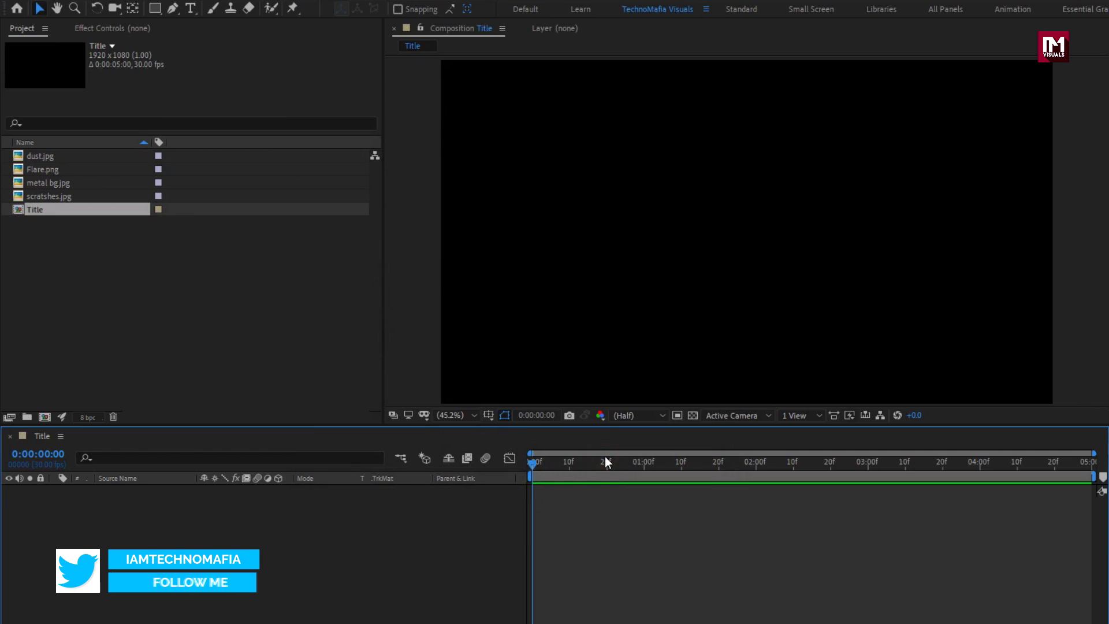
Step: Add a black solid layer named BG to the Title composition
right_click(212, 497)
mouse_move(324, 506)
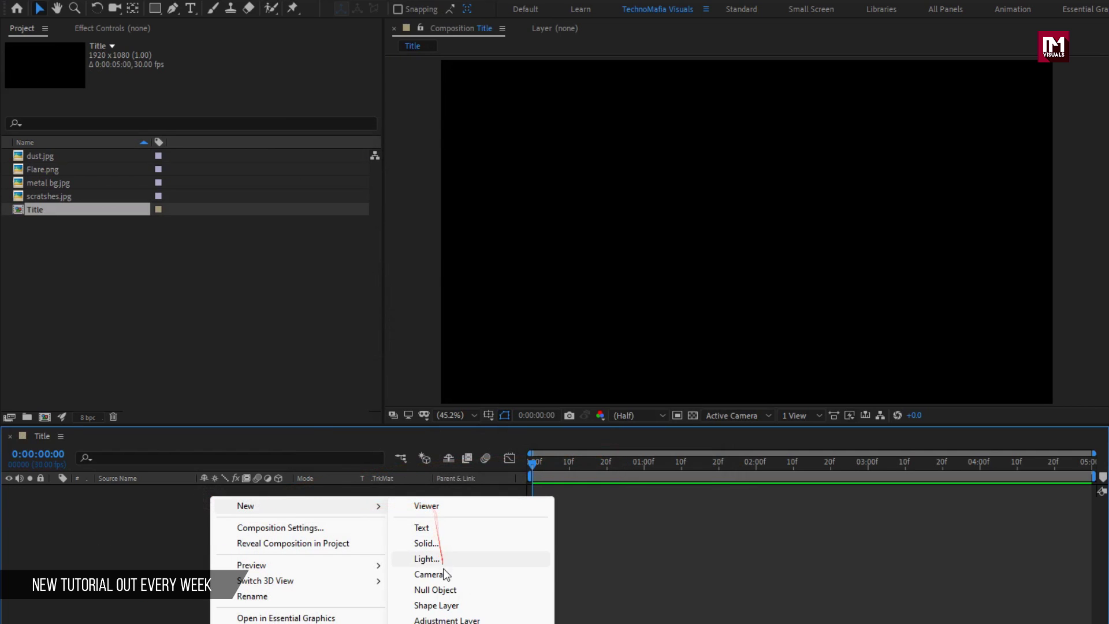
left_click(444, 546)
type("BG")
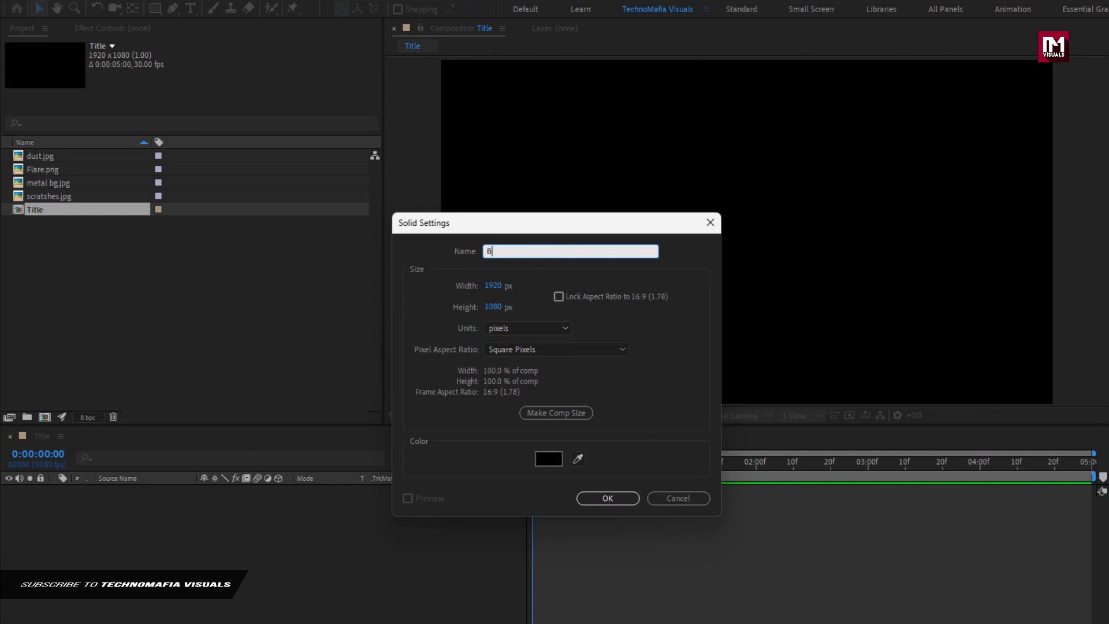
left_click(587, 499)
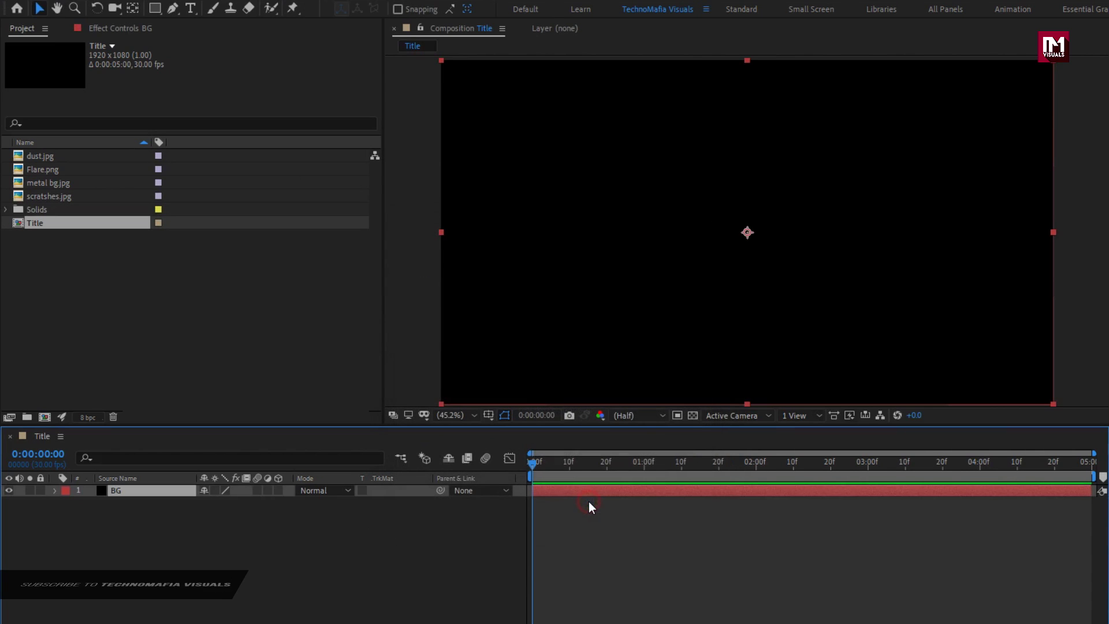
Step: Apply the Gradient Ramp effect to the BG layer
left_click(949, 46)
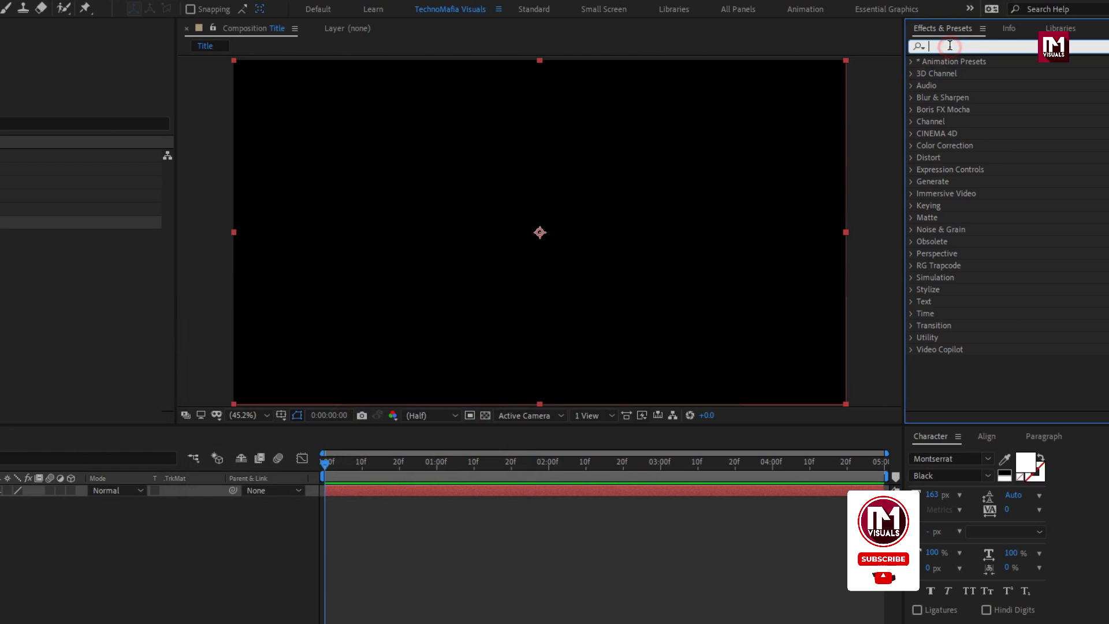
type("ramp")
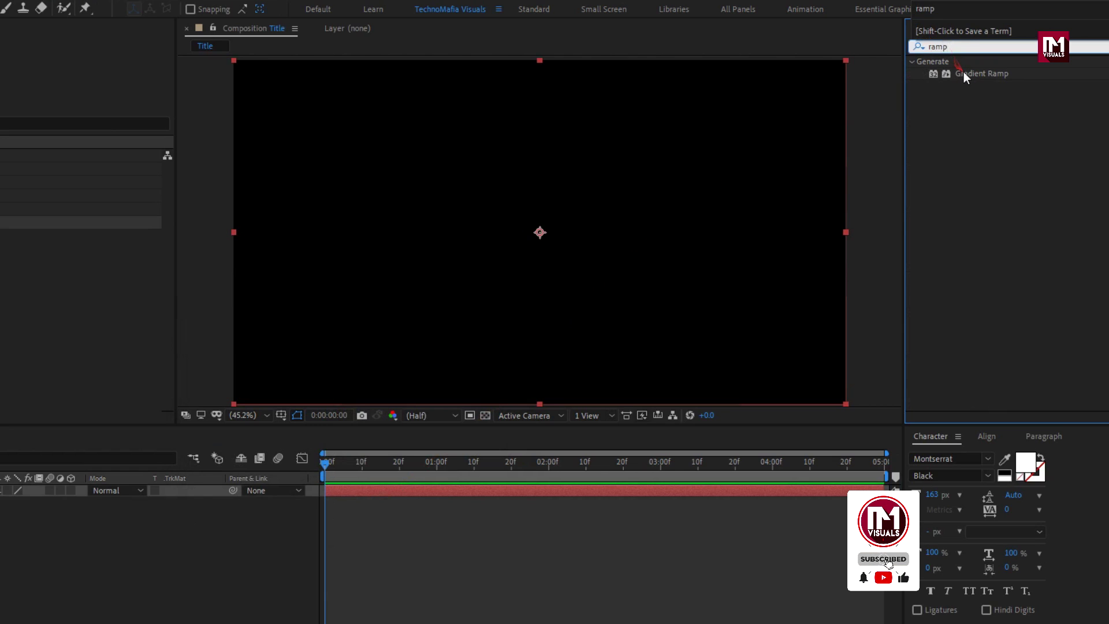
left_click(968, 73)
left_click_drag(983, 75, 560, 228)
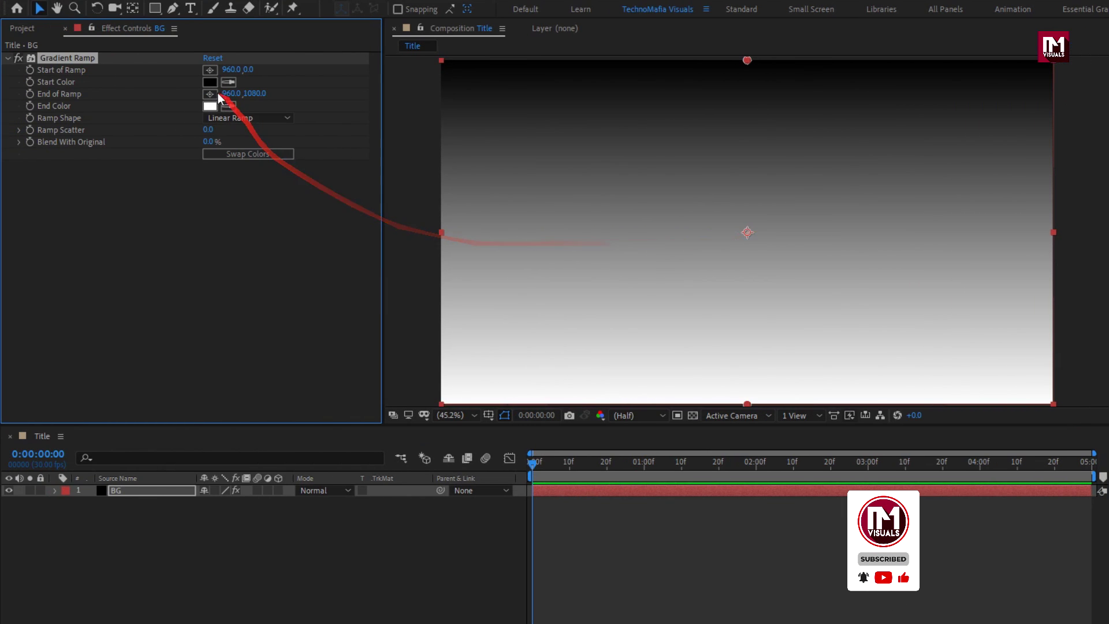
Step: Set the gradient start colour to dark blue 022B47 and end colour to near-black 0A0A0A
left_click(209, 82)
left_click_drag(336, 340, 315, 409)
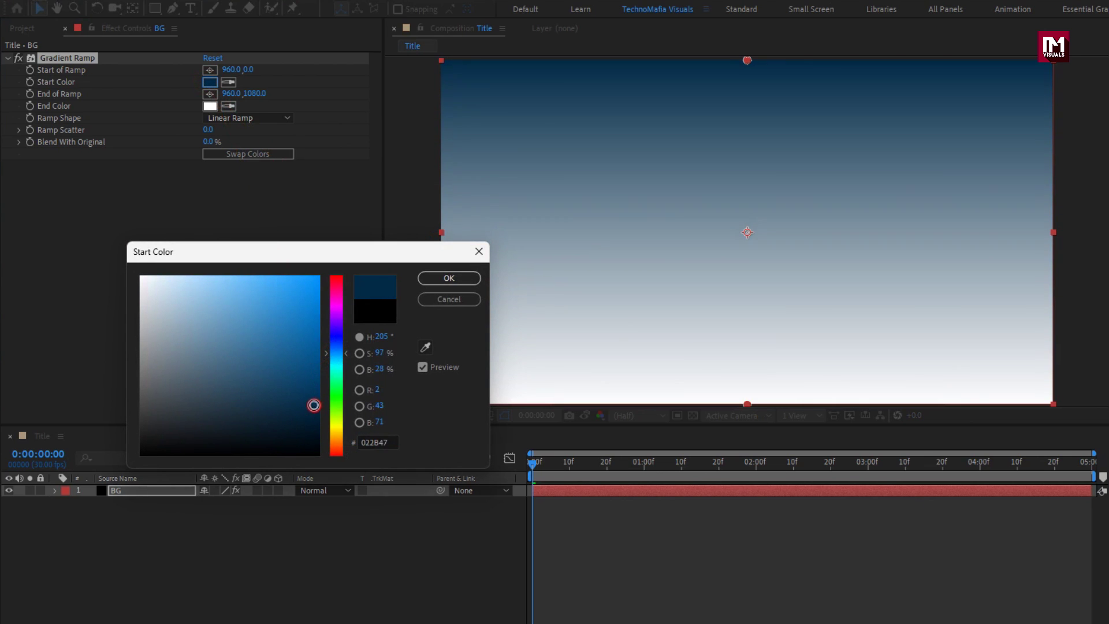
left_click(426, 279)
left_click(210, 107)
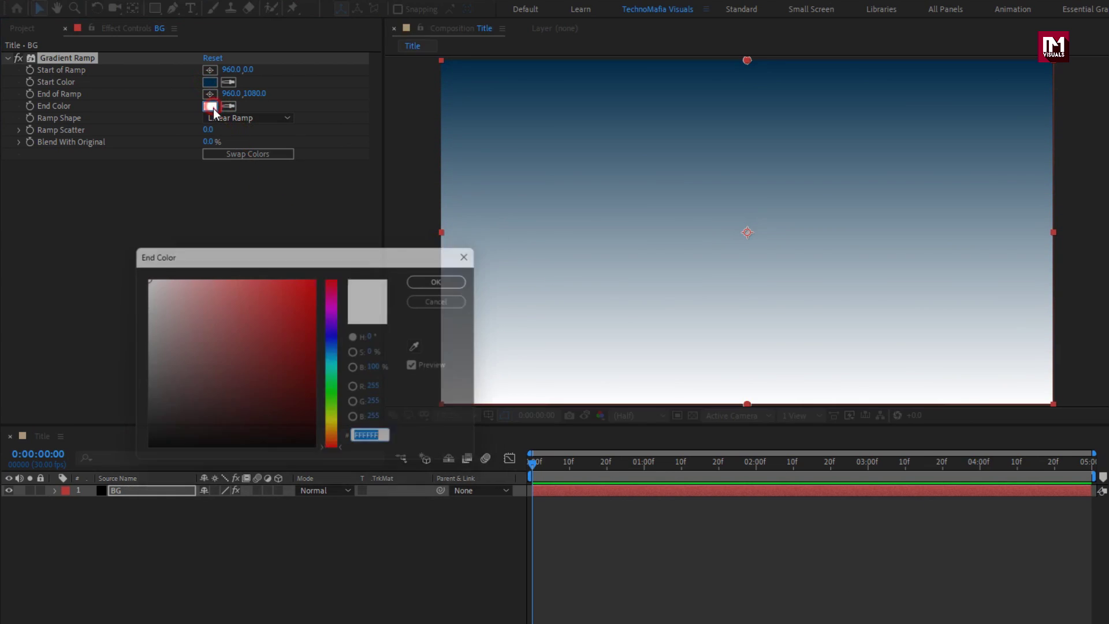
left_click(303, 409)
left_click_drag(303, 409, 139, 450)
left_click(445, 278)
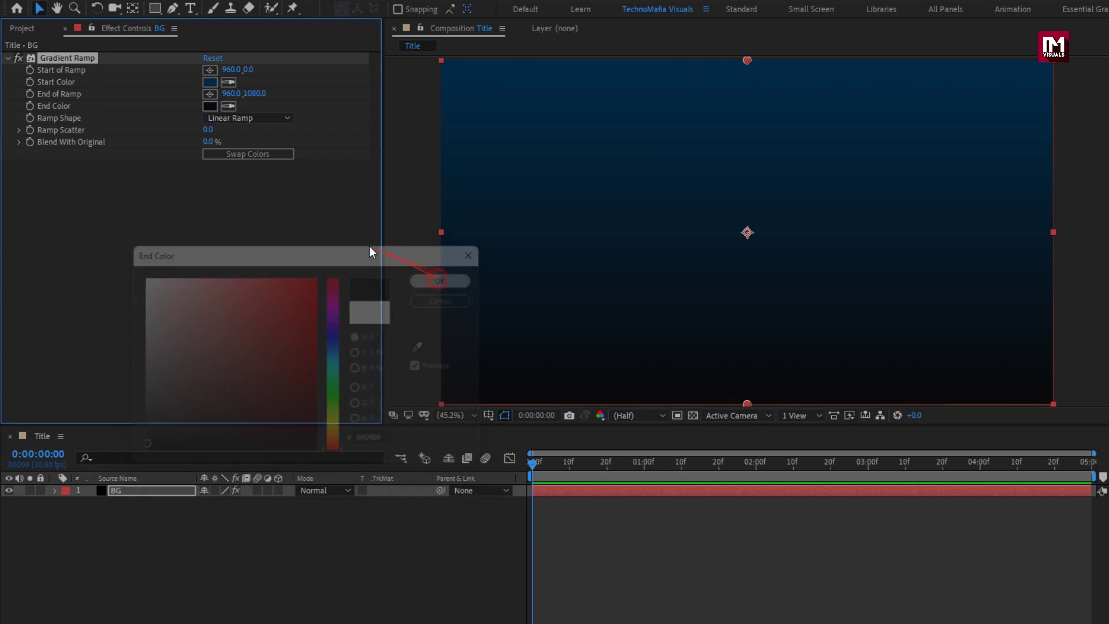
Step: Make the ramp shape Radial Ramp with a ramp scatter of 500
left_click(241, 118)
left_click(276, 149)
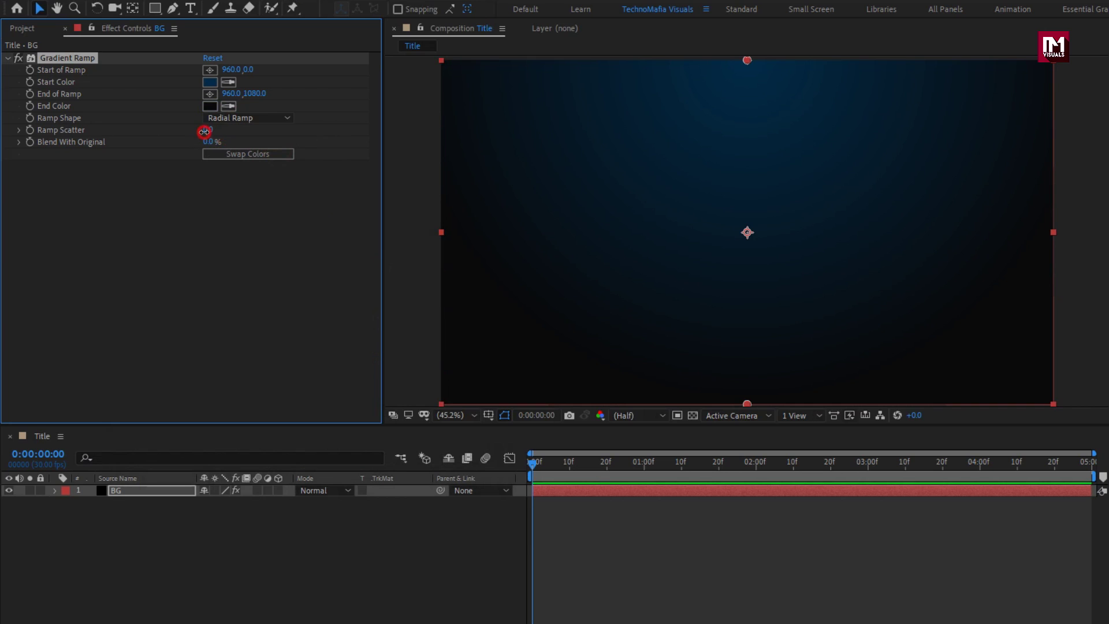
type("500")
key("Return")
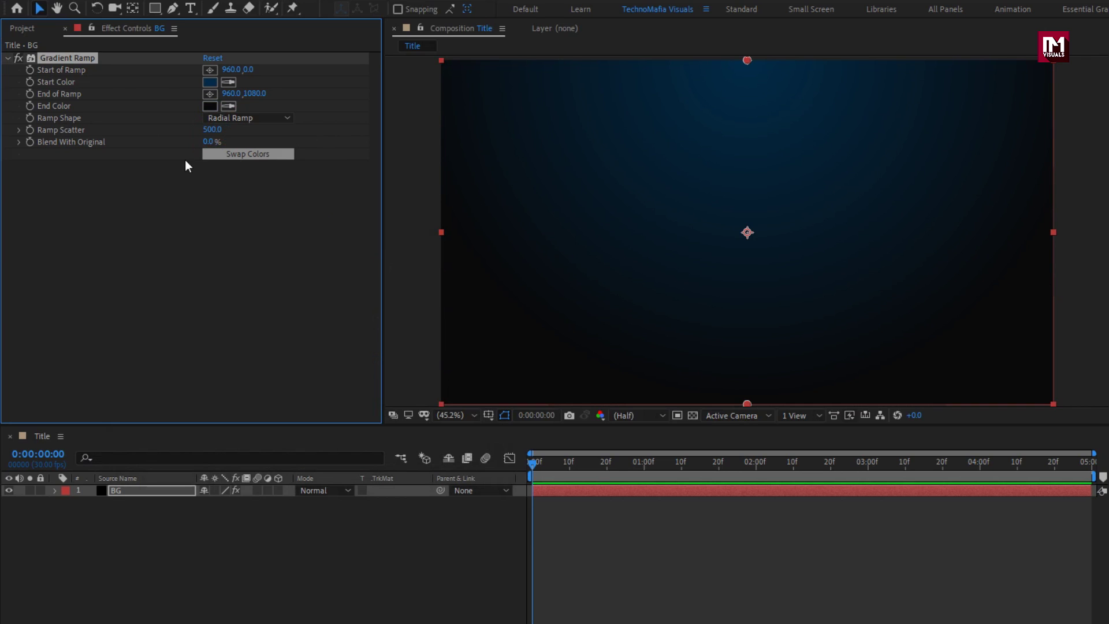
left_click(17, 28)
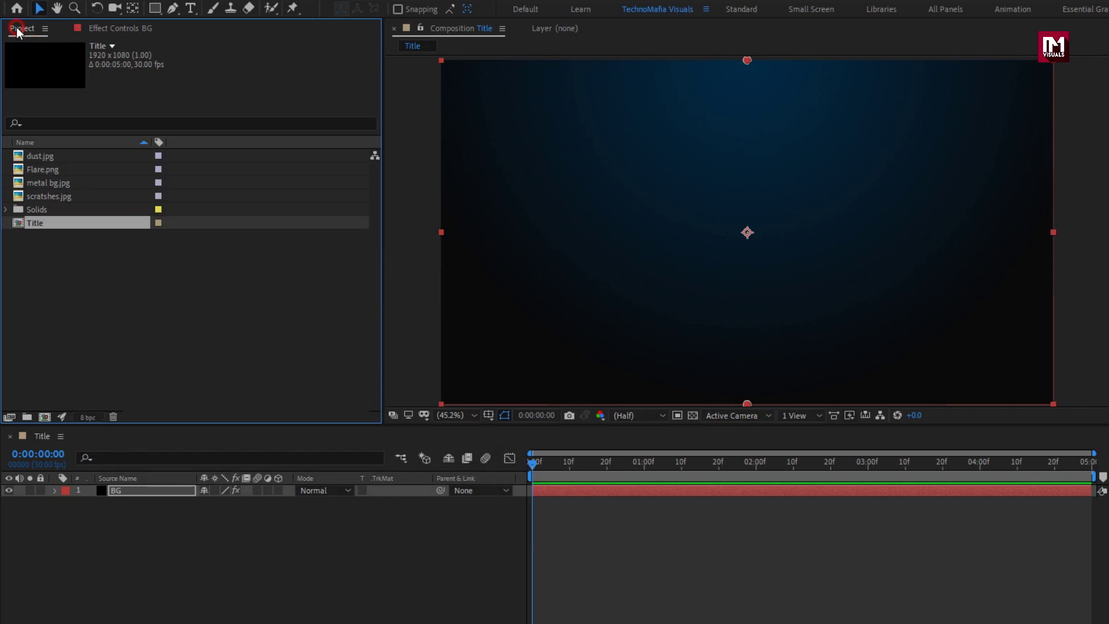
Step: Add dust.jpg as a layer above BG using the Overlay blend mode
left_click(44, 157)
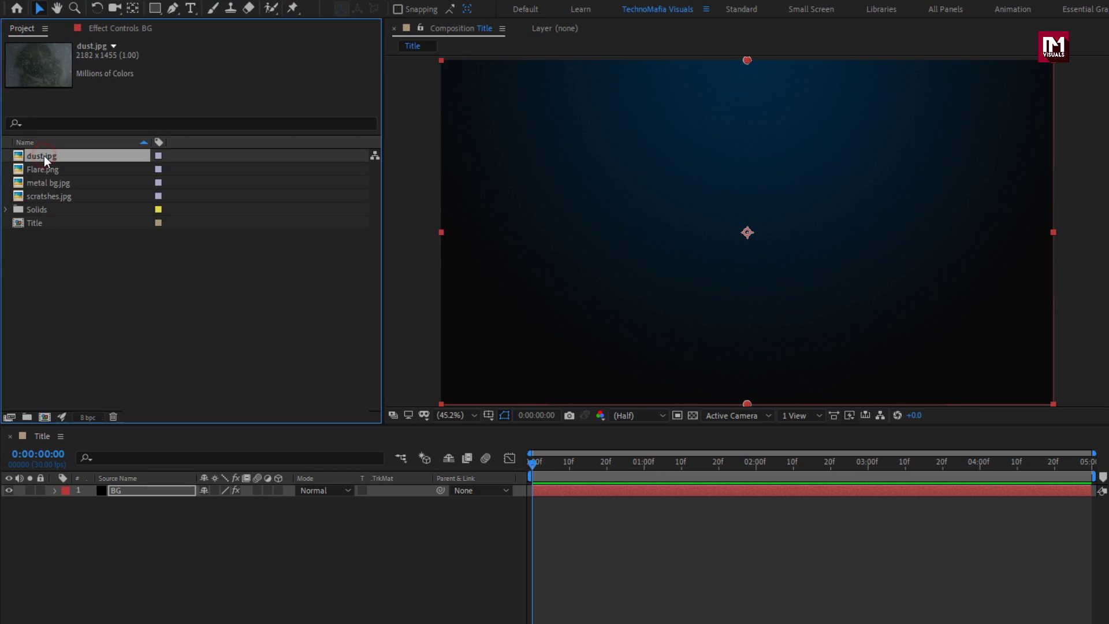
left_click_drag(44, 155, 142, 485)
left_click(312, 490)
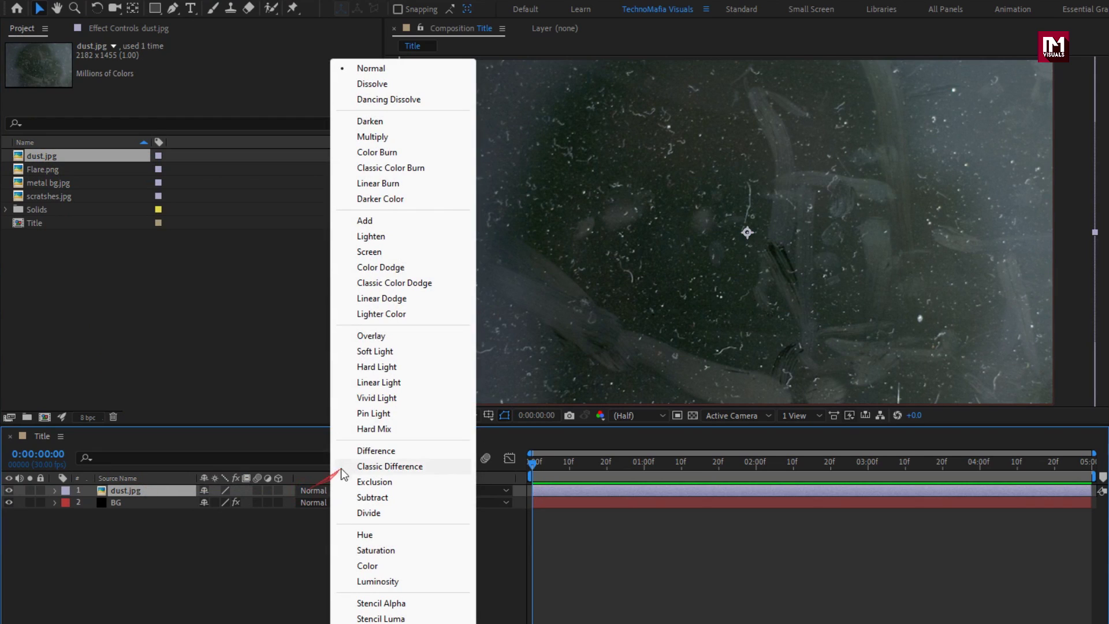
left_click(367, 335)
Step: Set the dust.jpg layer's opacity to 50%
key("t")
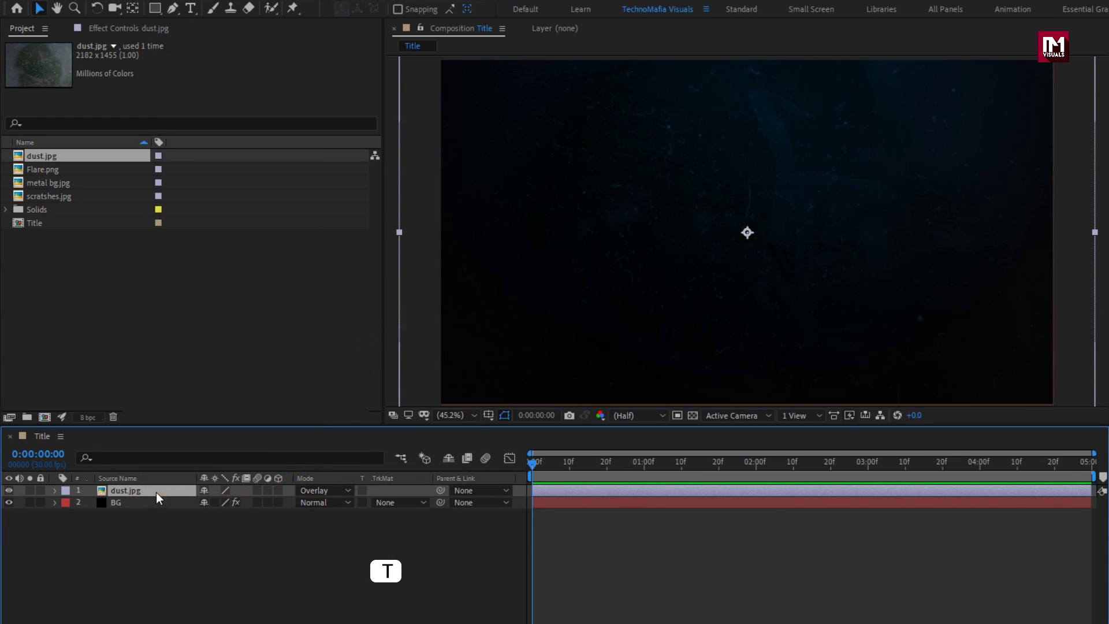
left_click_drag(207, 503, 206, 503)
type("50")
key("Return")
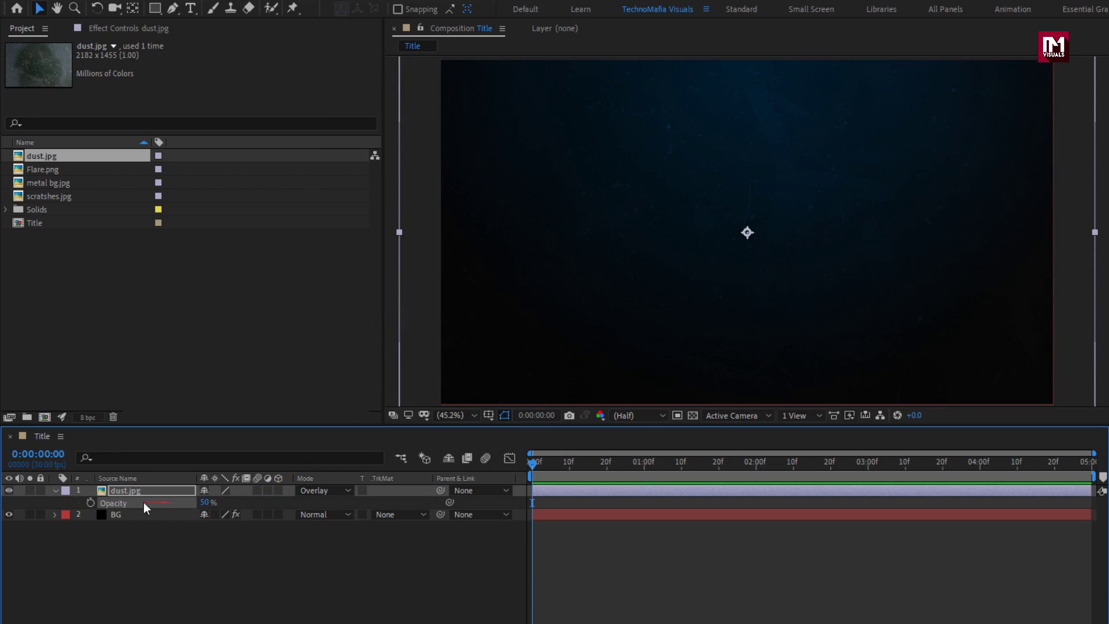
left_click(55, 489)
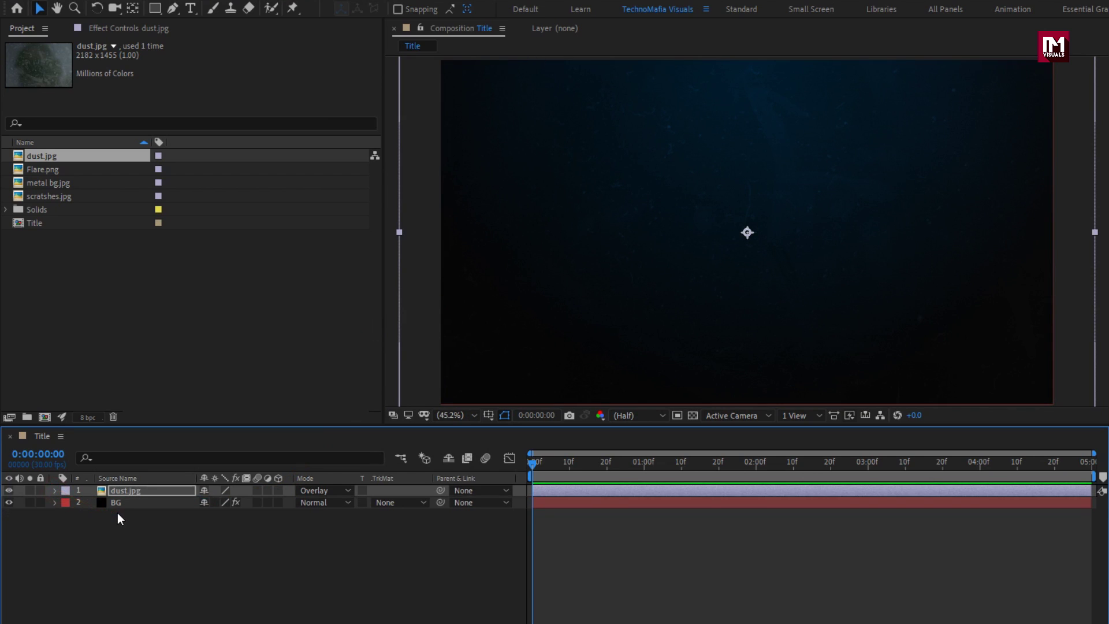
Step: Create a CINEMATIC text layer in Trajan Pro Regular at 176 px
left_click(191, 10)
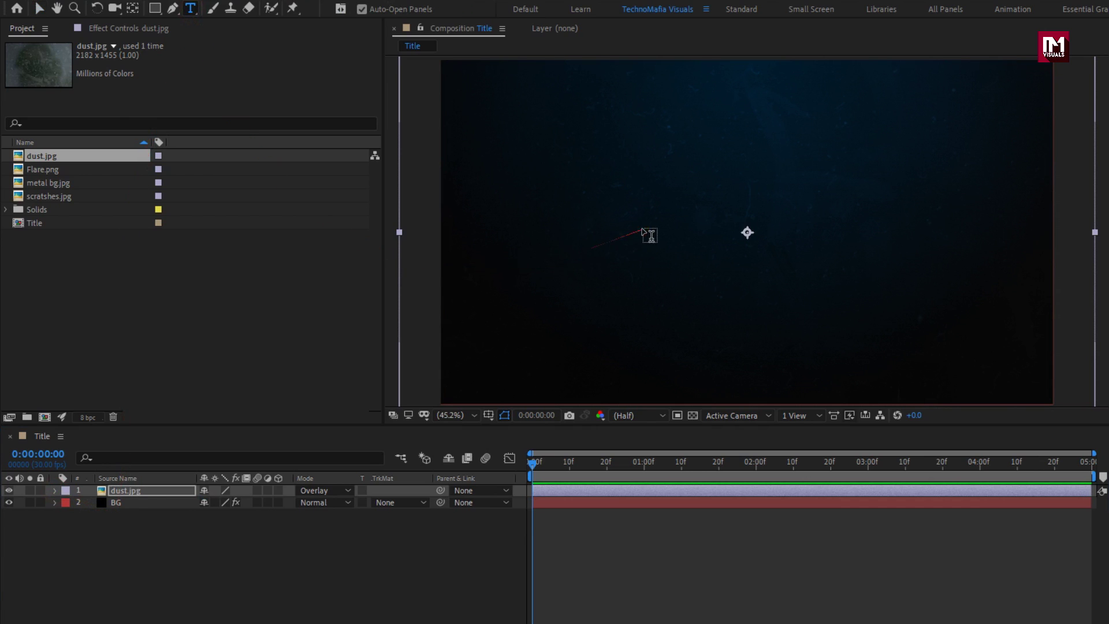
left_click(642, 228)
type("CI")
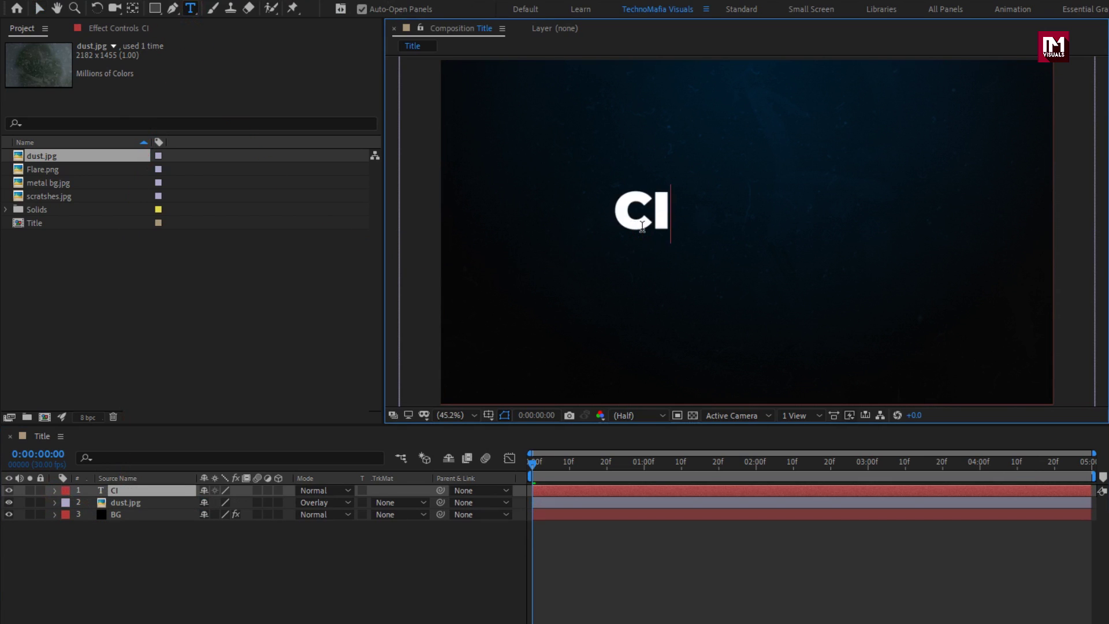
type("NEMATIC")
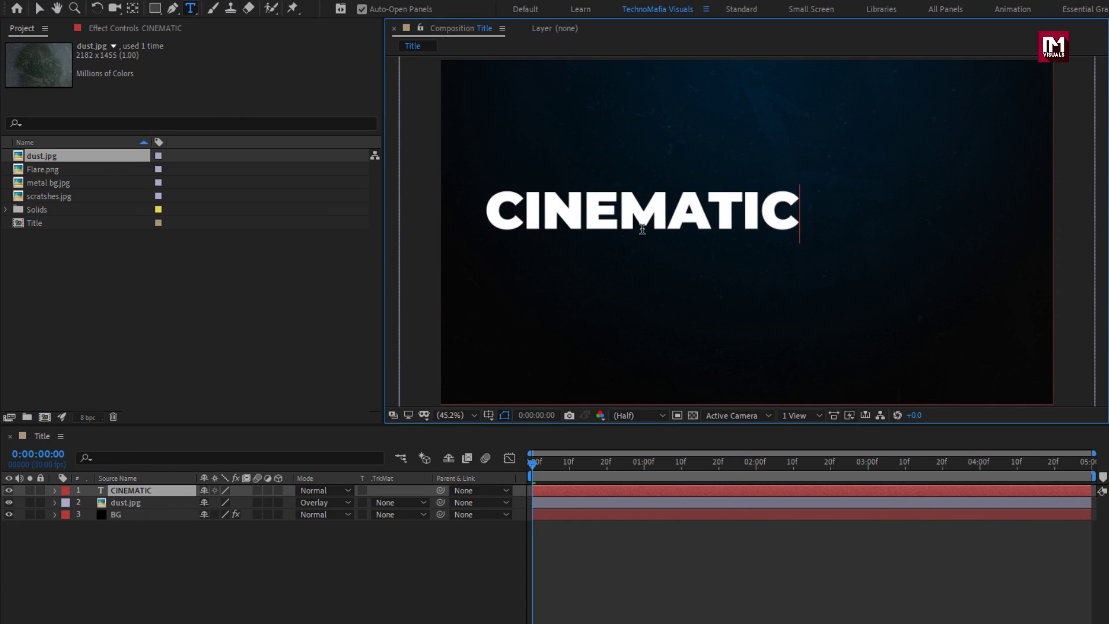
key("KP_Enter")
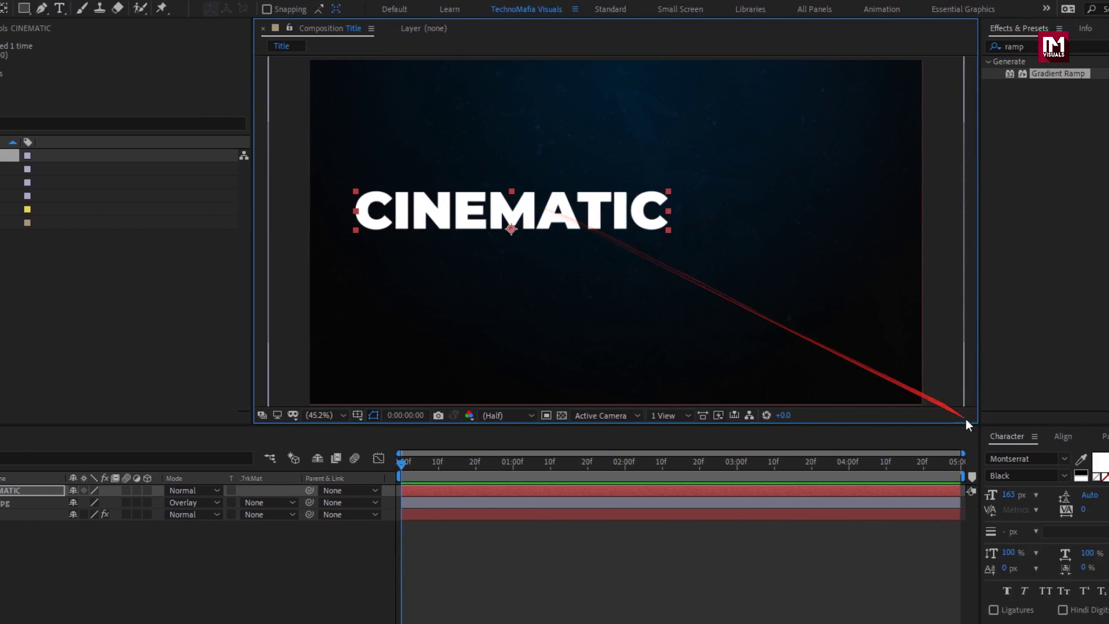
left_click(934, 458)
type("tra")
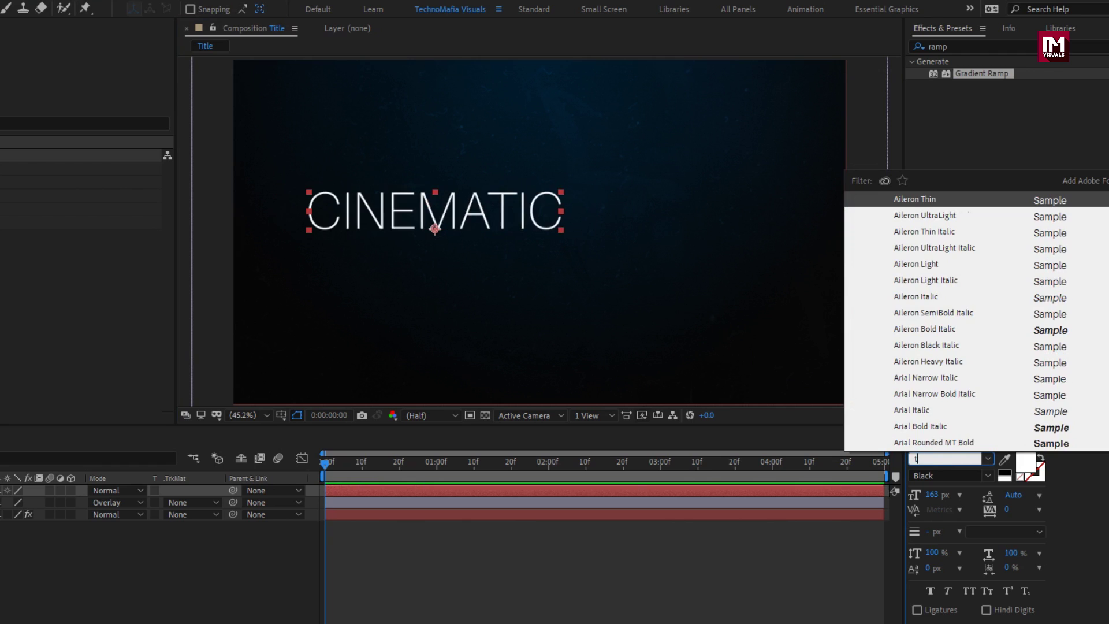
type("j")
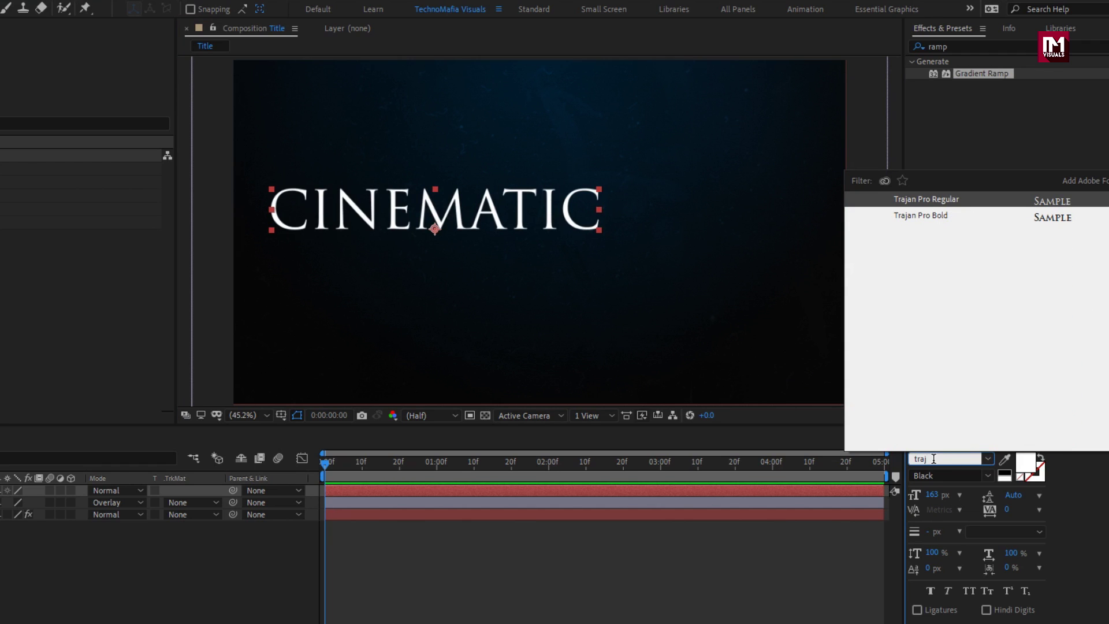
left_click(948, 199)
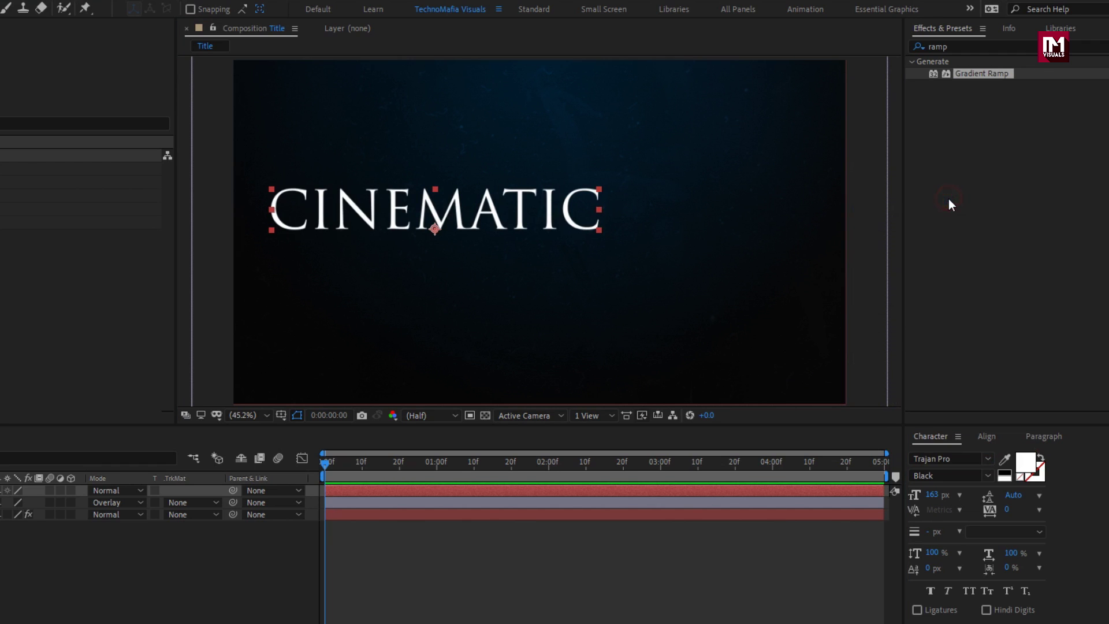
left_click_drag(931, 495, 943, 496)
Step: Centre the title horizontally and vertically, then pre-compose it as Text
left_click(983, 437)
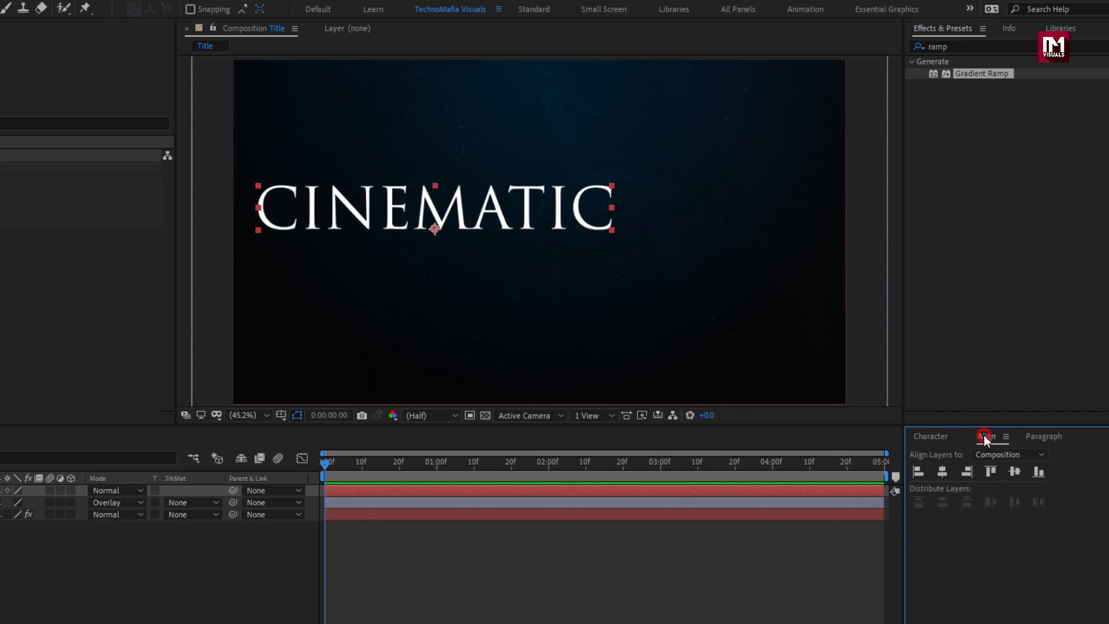
left_click(941, 472)
left_click(1012, 471)
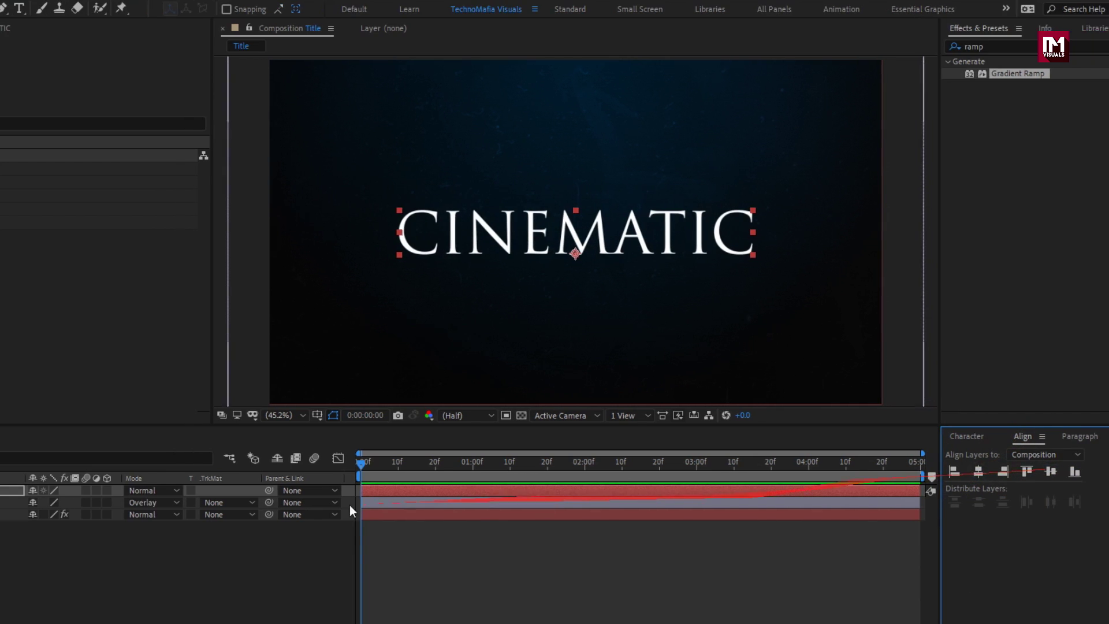
right_click(152, 490)
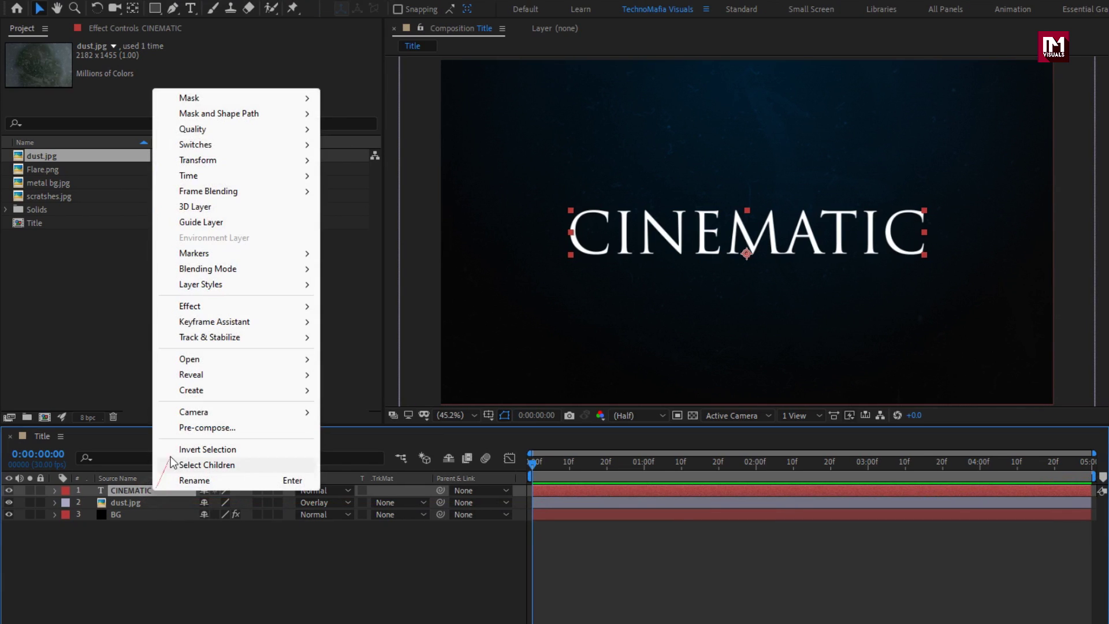
left_click(180, 428)
type("T")
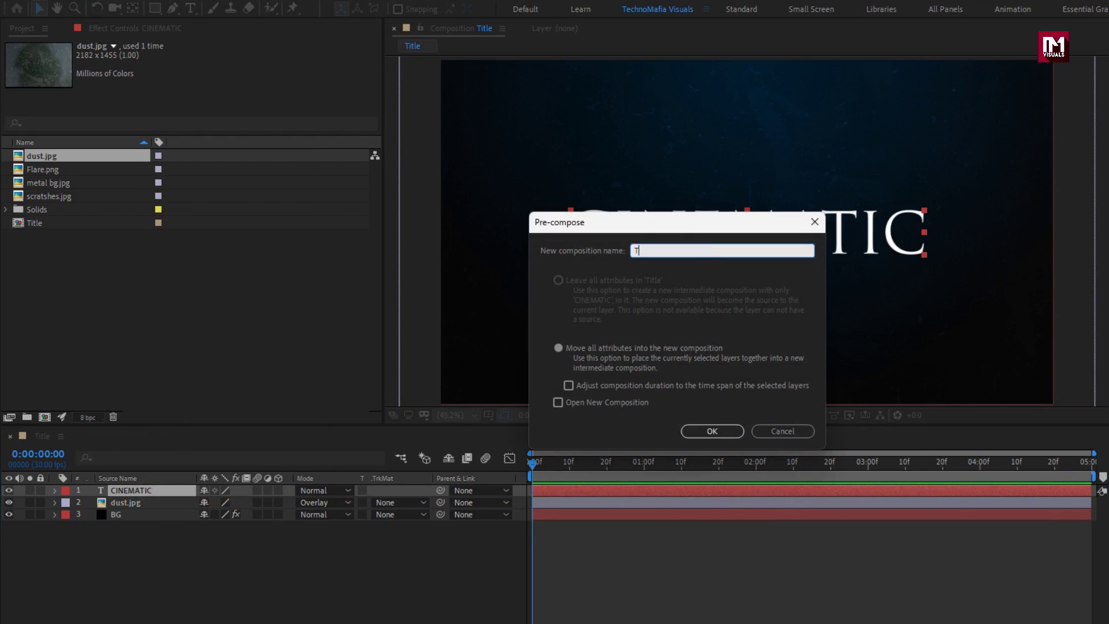
type("ext")
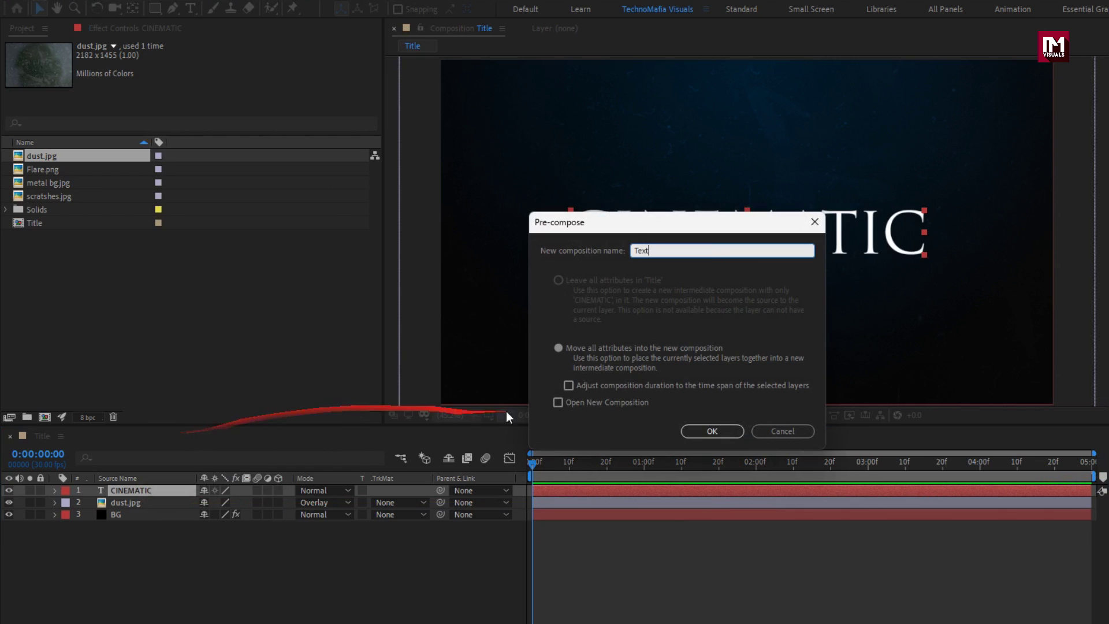
left_click(685, 428)
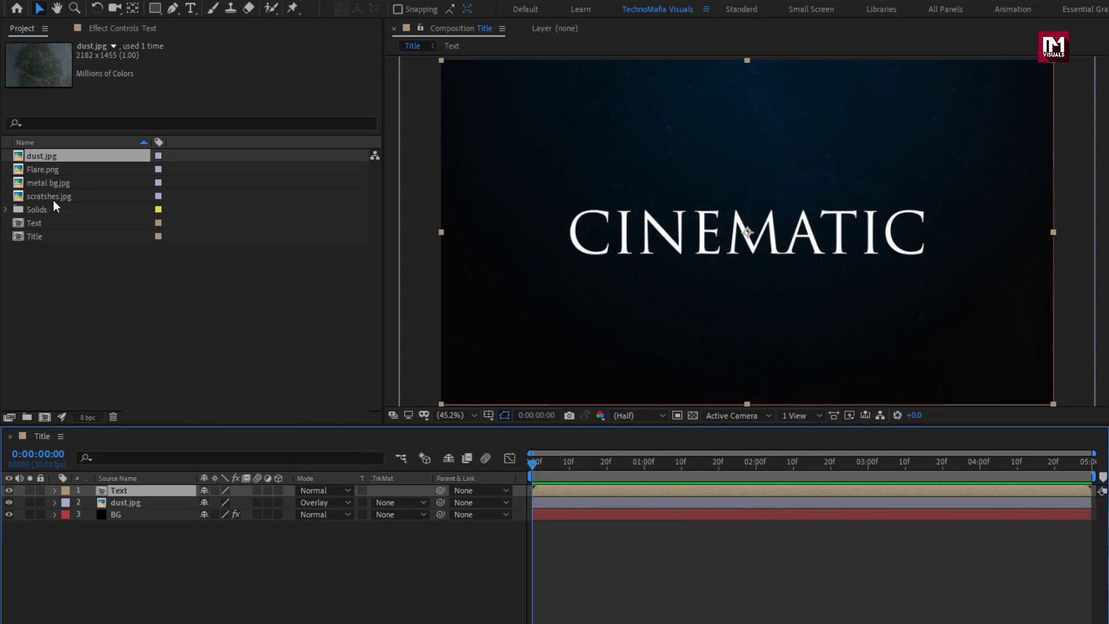
Step: Add scrathes.jpg to the composition and scale it to 50%
left_click_drag(53, 200, 155, 493)
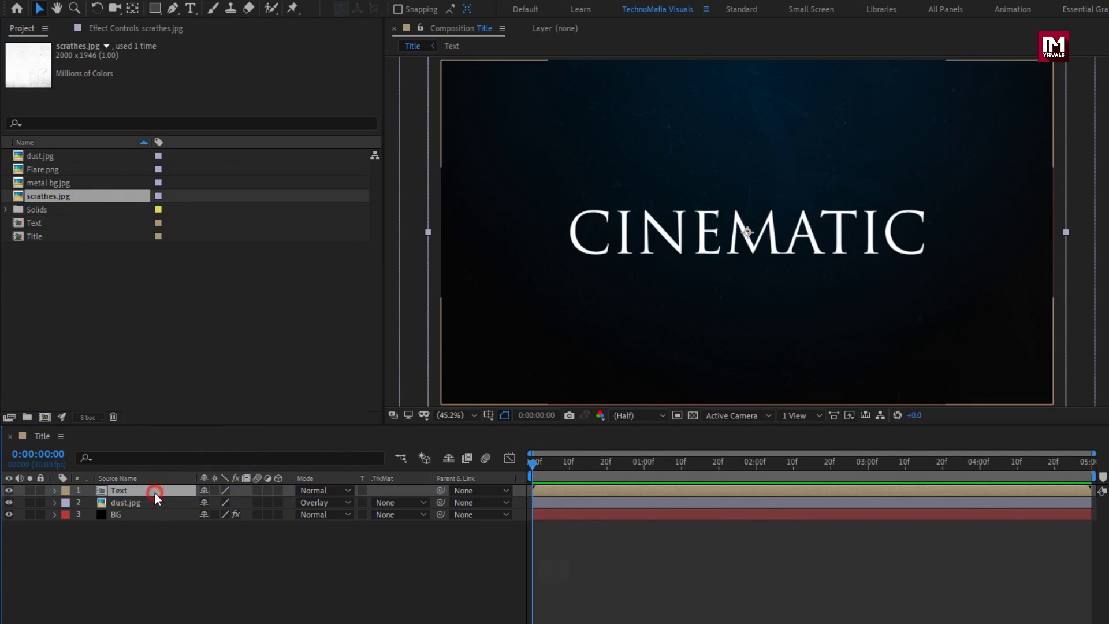
key("s")
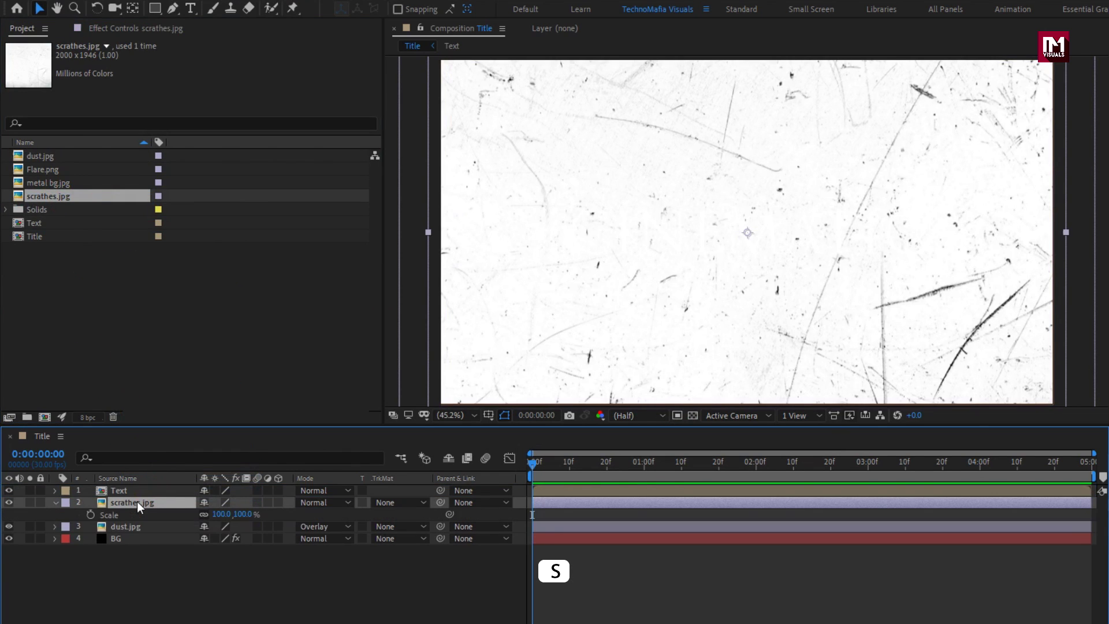
left_click(243, 513)
type("50")
key("Return")
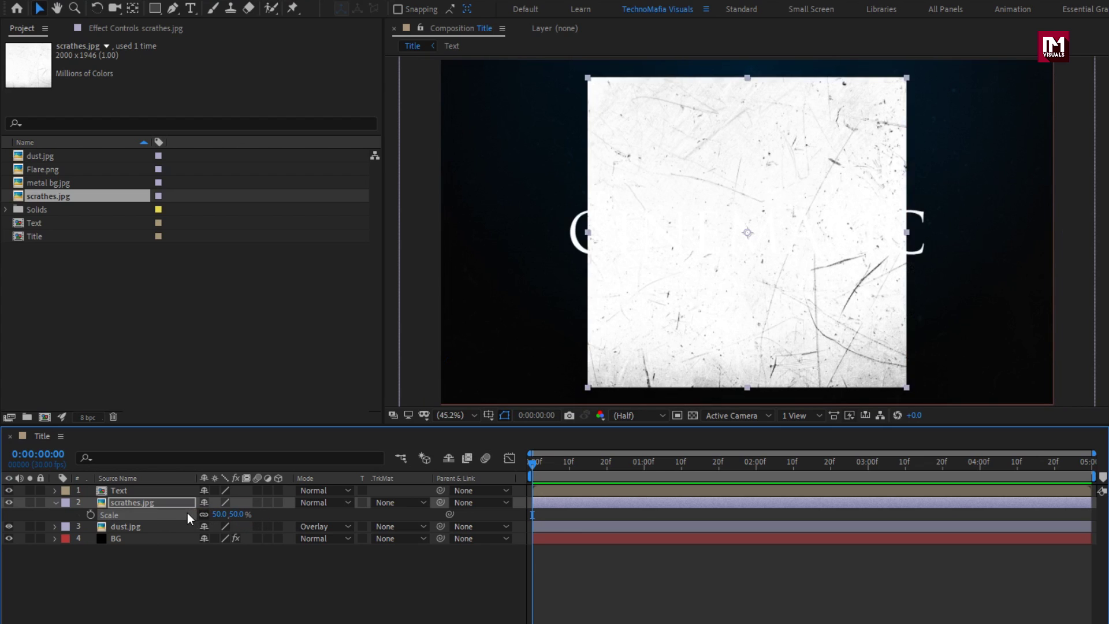
left_click(55, 502)
left_click(118, 504)
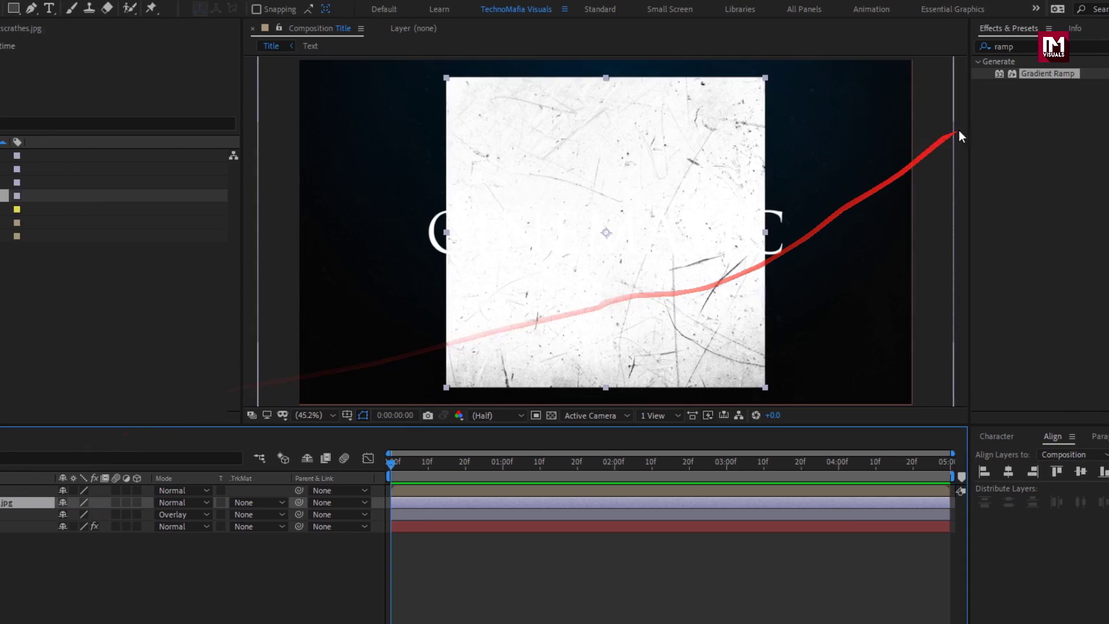
Step: Apply CC RepeTile to scrathes.jpg with Expand Right 977 and Expand Left 974
left_click(914, 48)
type("cc re")
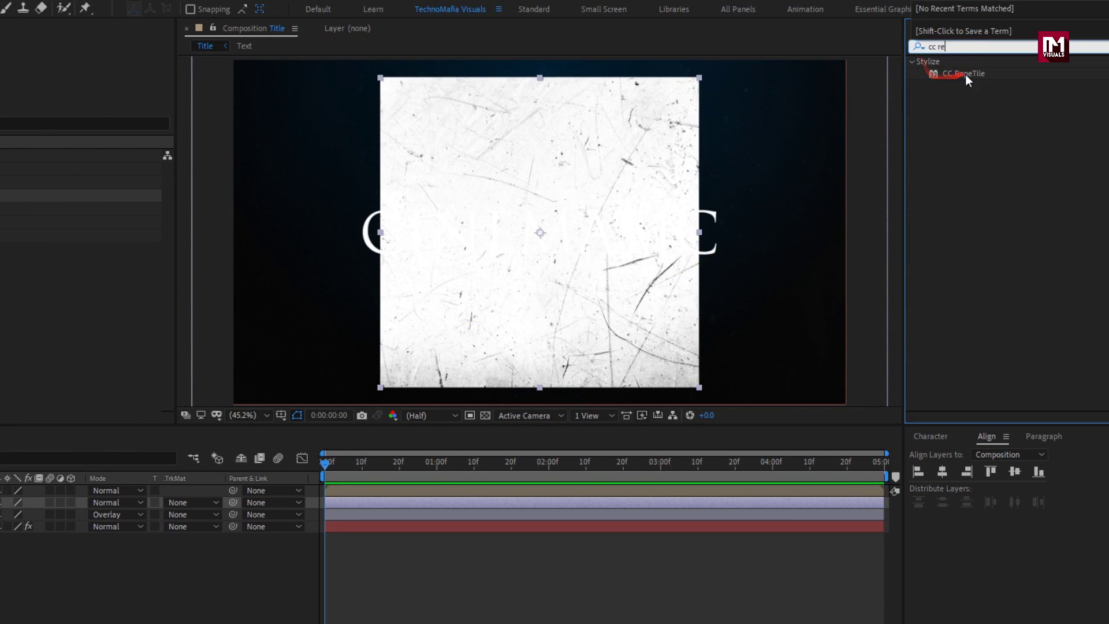
left_click(965, 74)
double_click(965, 74)
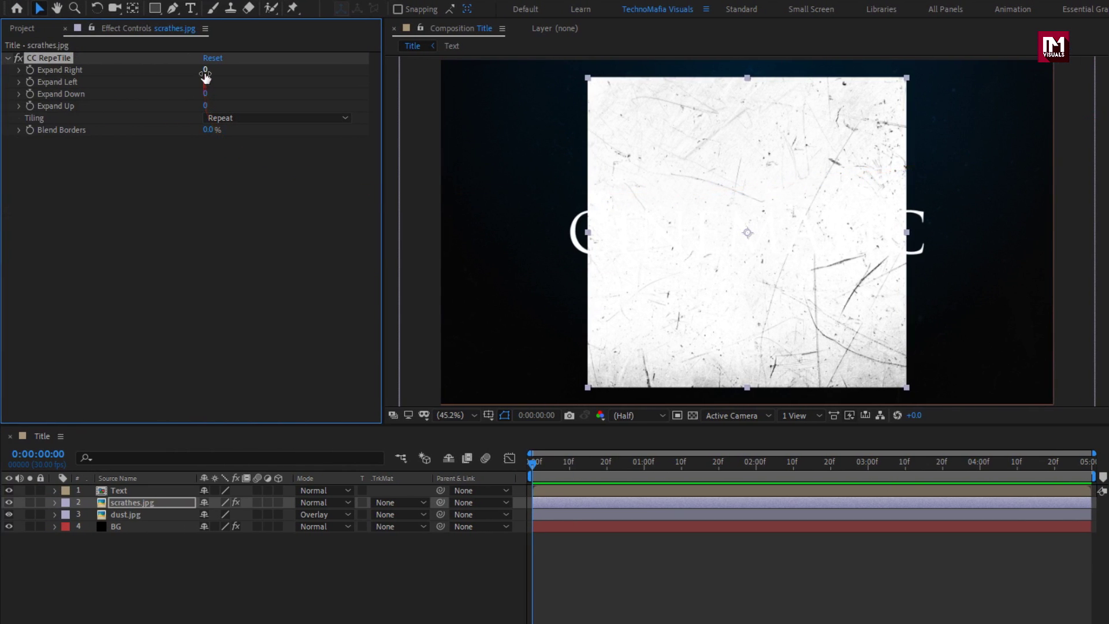
left_click_drag(205, 74, 894, 71)
left_click_drag(206, 81, 893, 75)
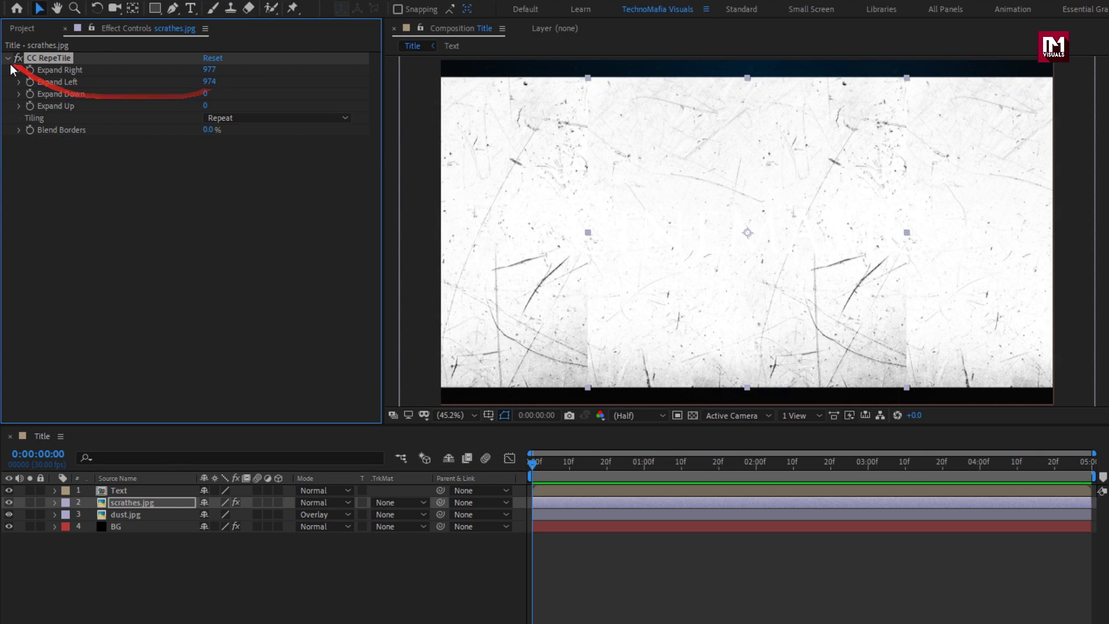
Step: Apply Tint to scrathes.jpg, mapping white to light blue 96D1FE
left_click(910, 46)
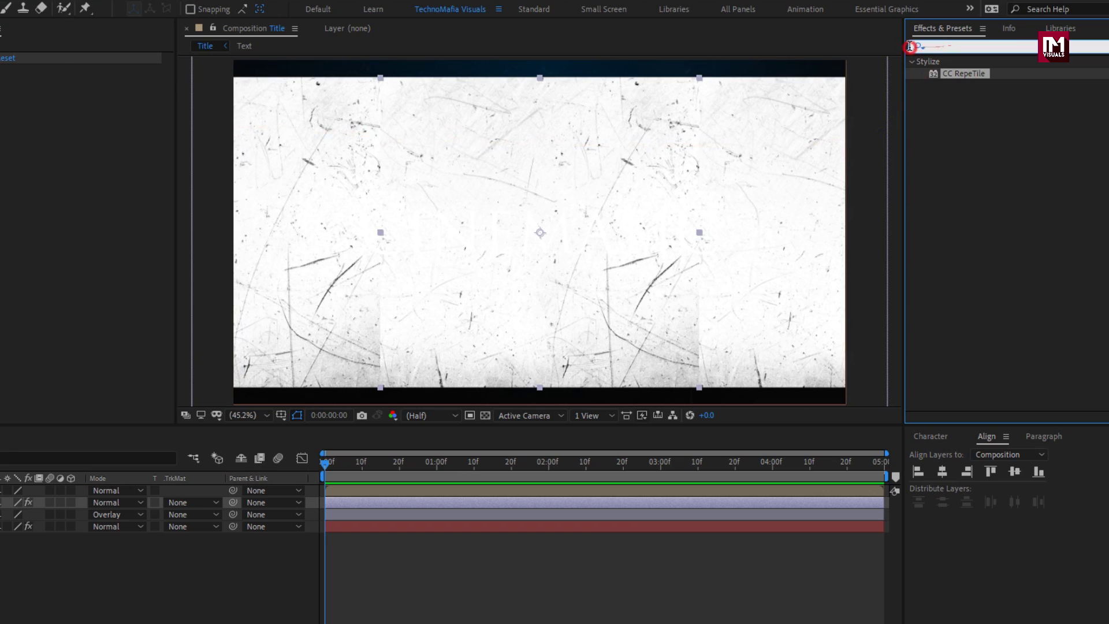
type("tint")
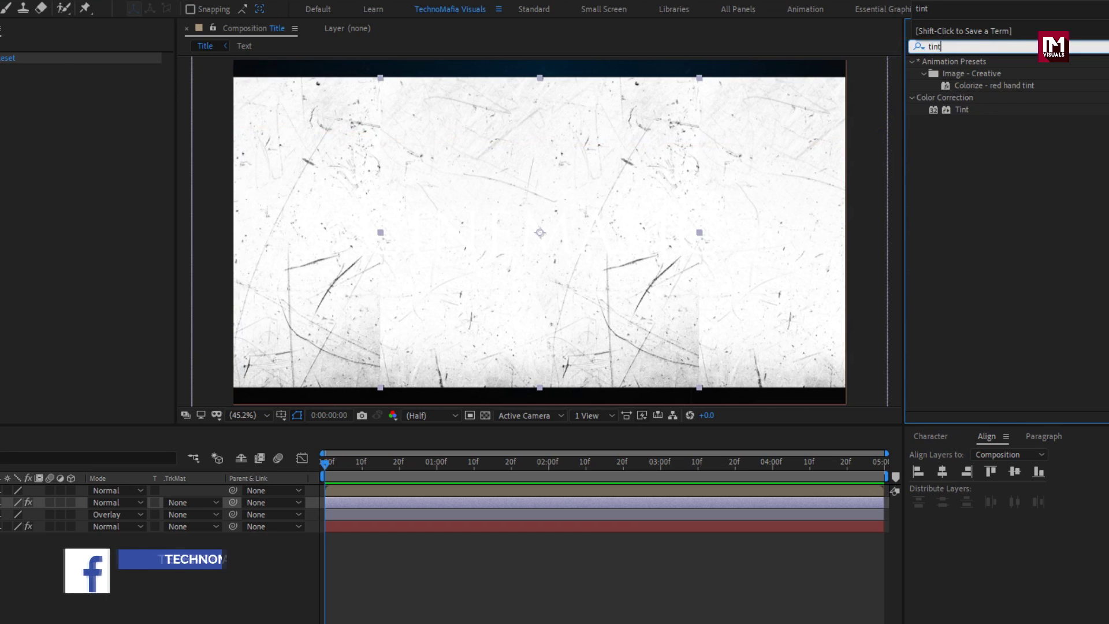
double_click(960, 112)
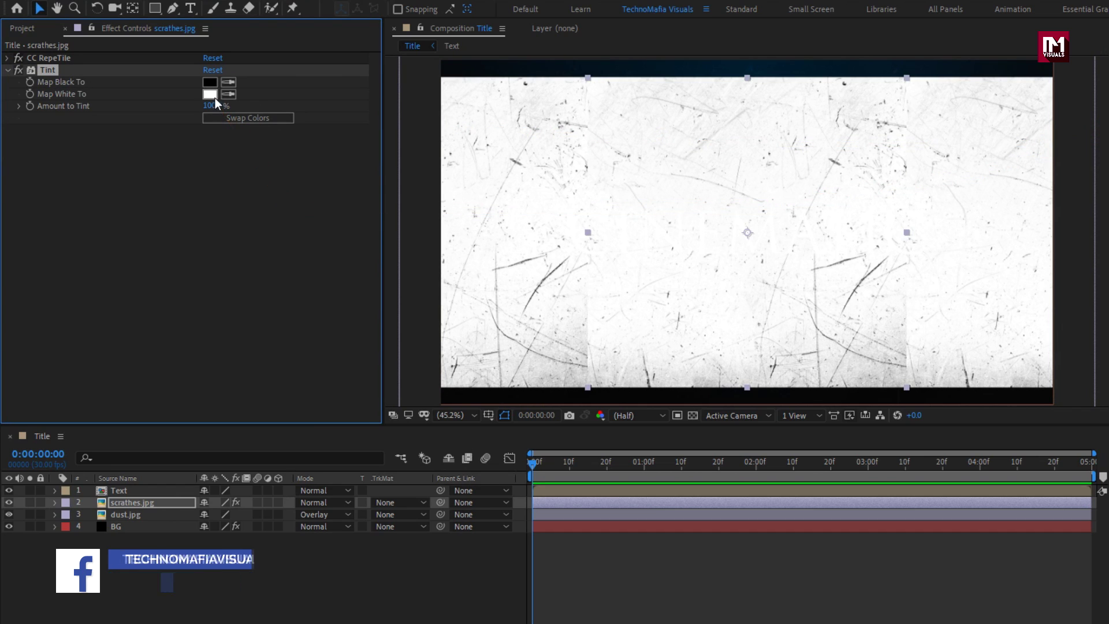
left_click(5, 94)
left_click_drag(332, 383, 332, 353)
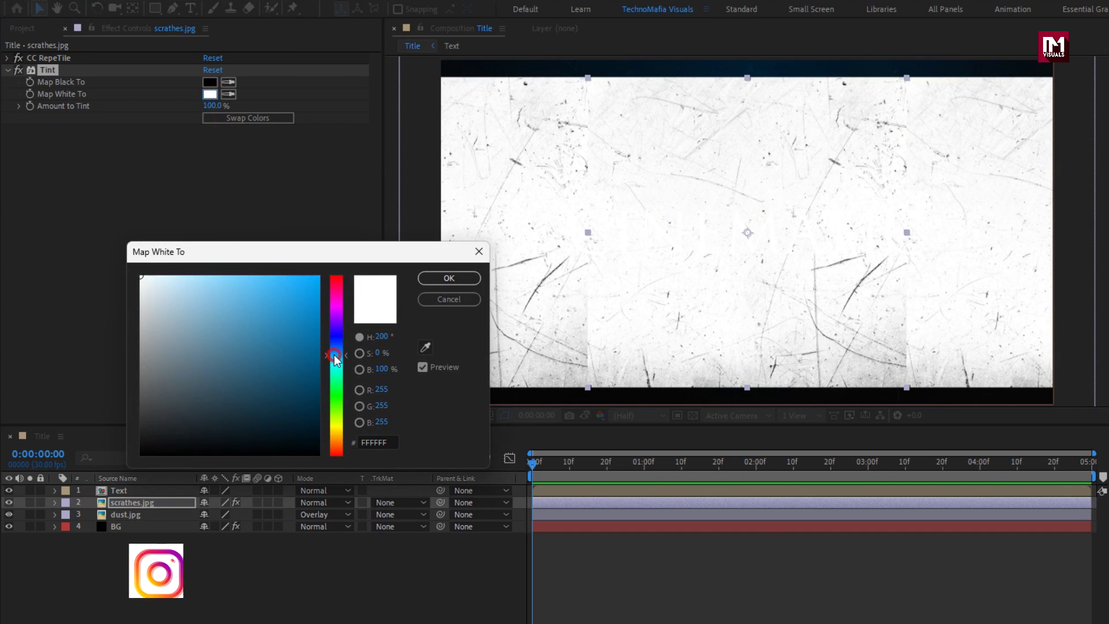
left_click_drag(246, 306, 213, 276)
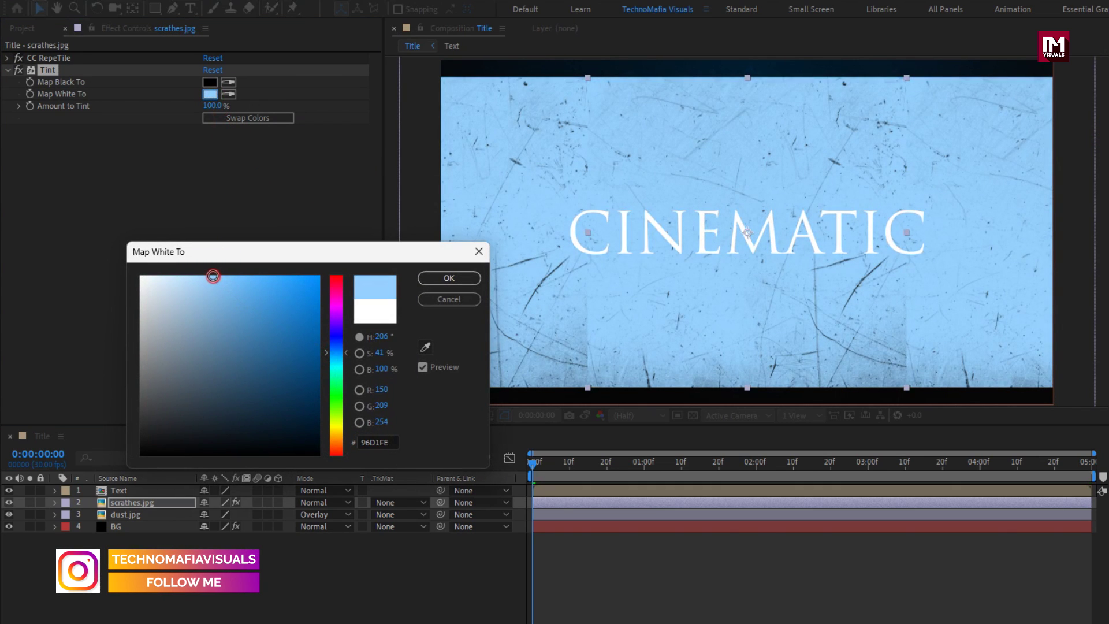
left_click(438, 280)
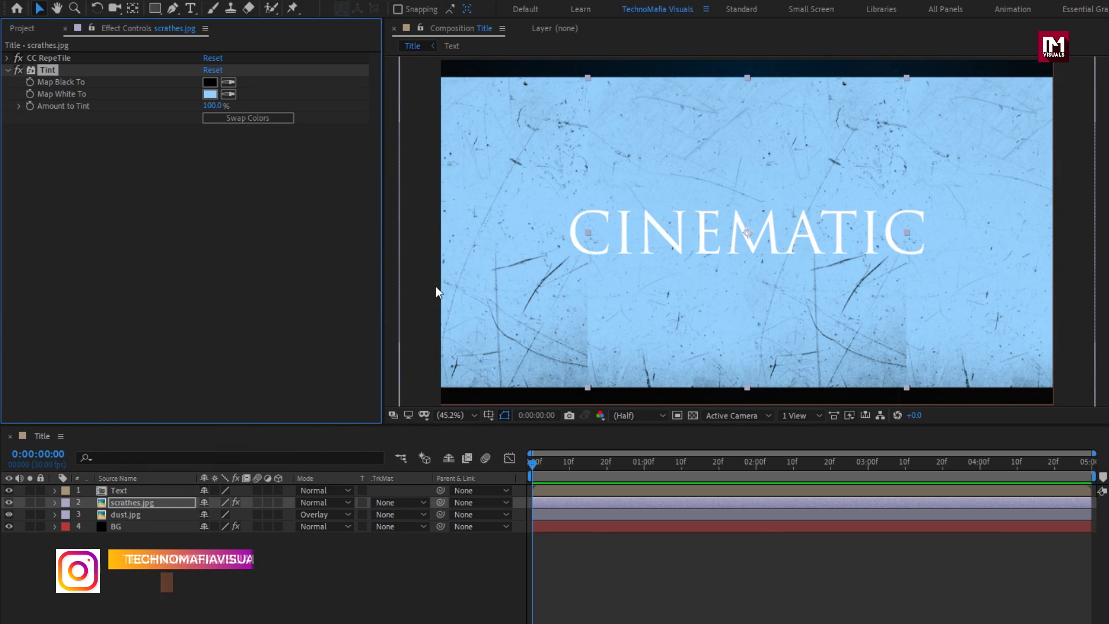
left_click(132, 507)
Step: Add a Bevel and Emboss layer style with the Chisel Soft technique to scrathes.jpg
right_click(140, 505)
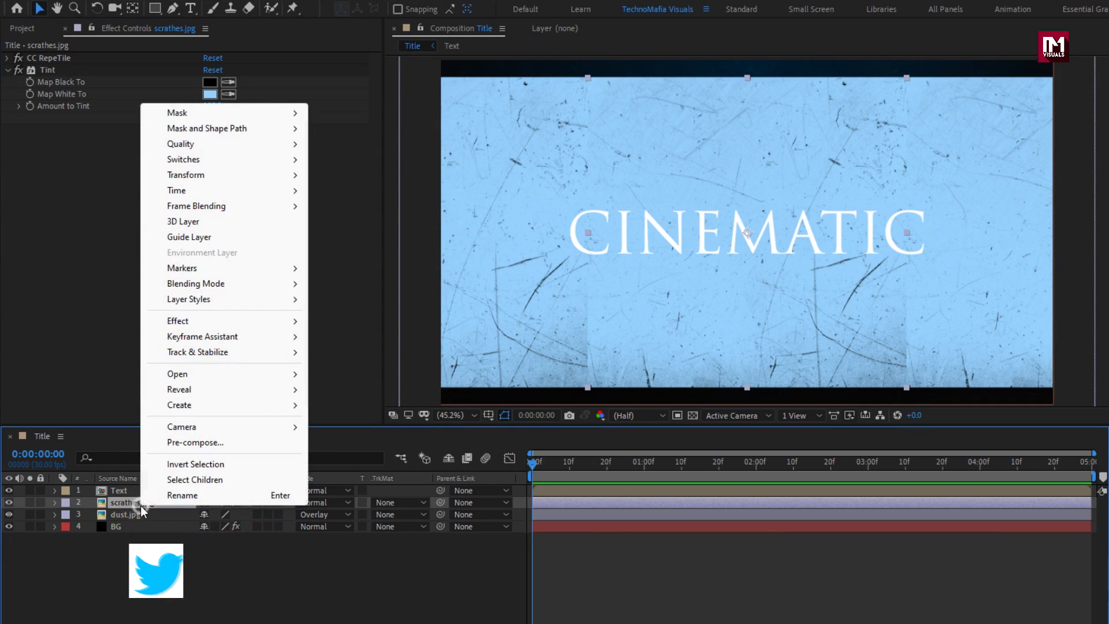
mouse_move(212, 301)
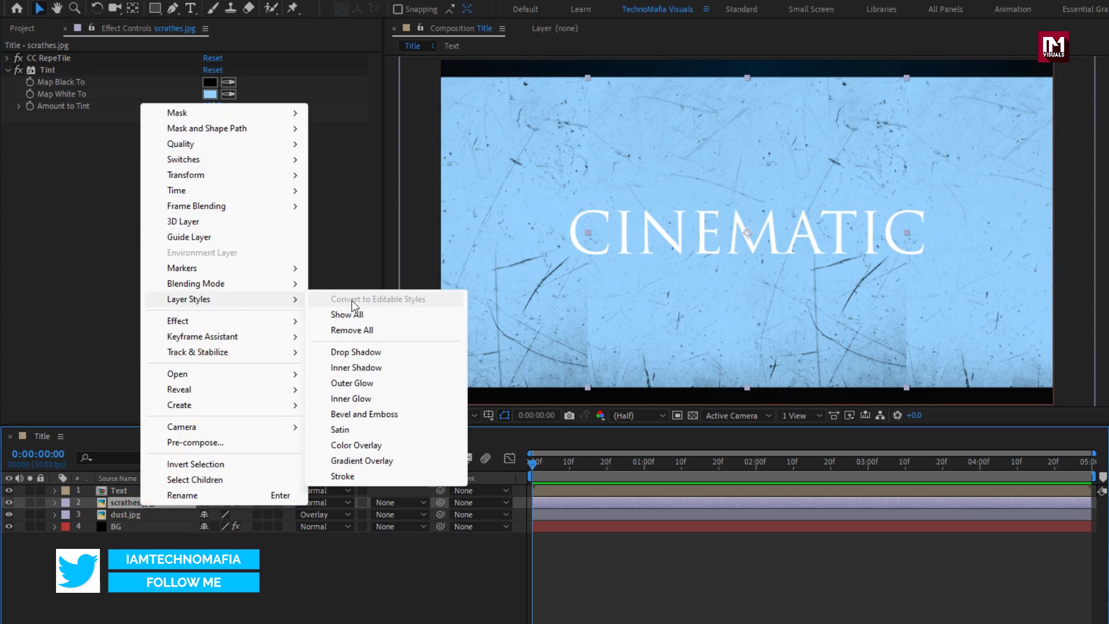
left_click(362, 414)
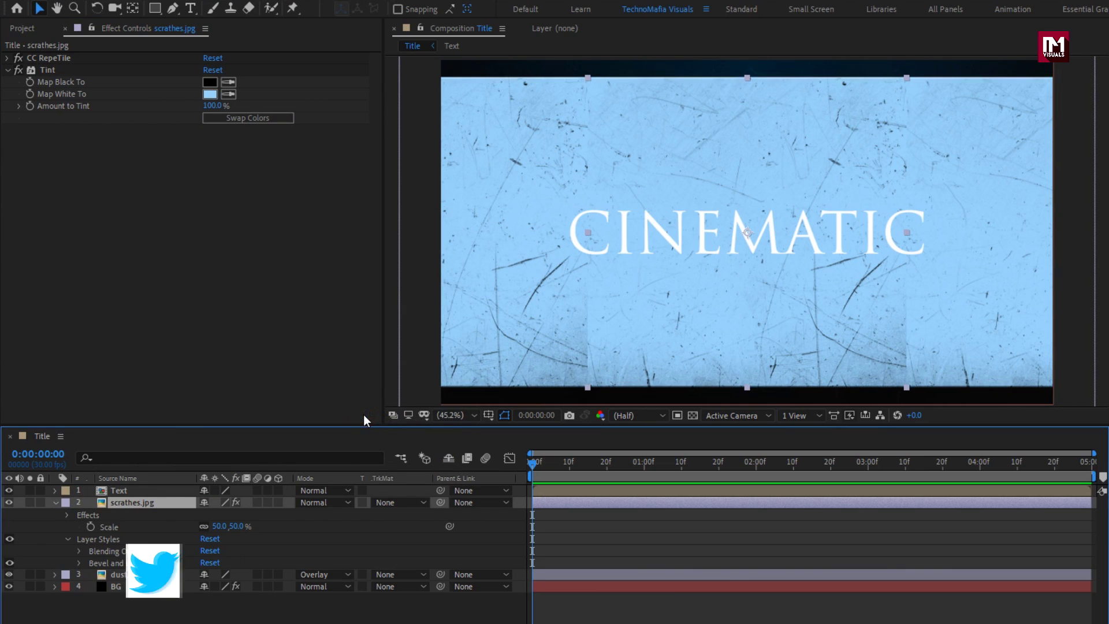
left_click(79, 562)
left_click(248, 522)
left_click(276, 564)
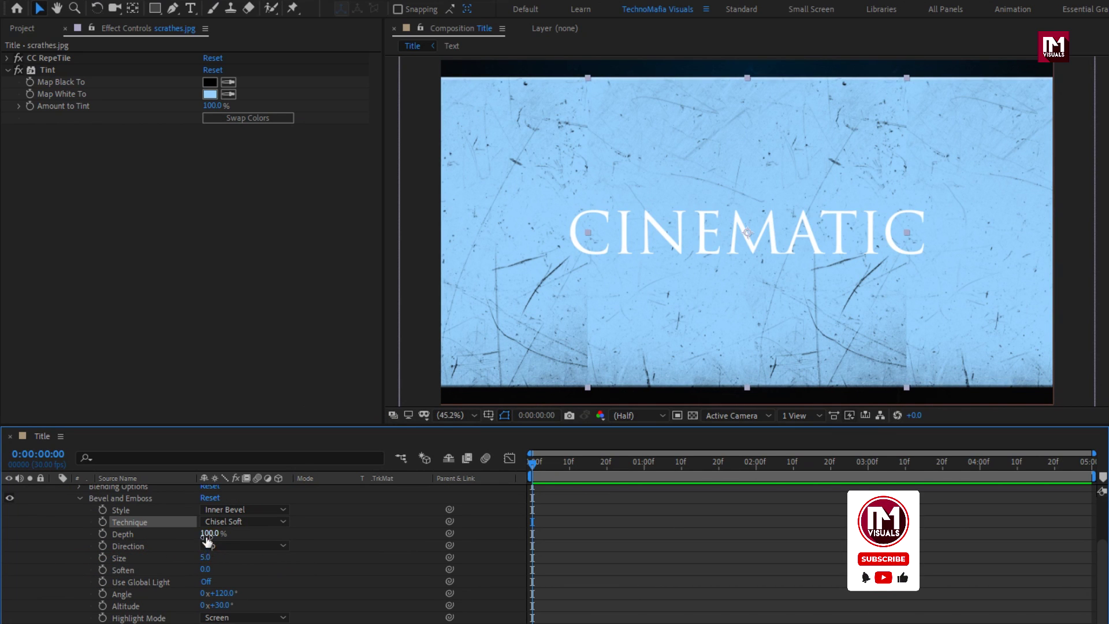
Step: Set bevel depth 250%, size 250, soften 0.5 and highlight mode Normal
type("250")
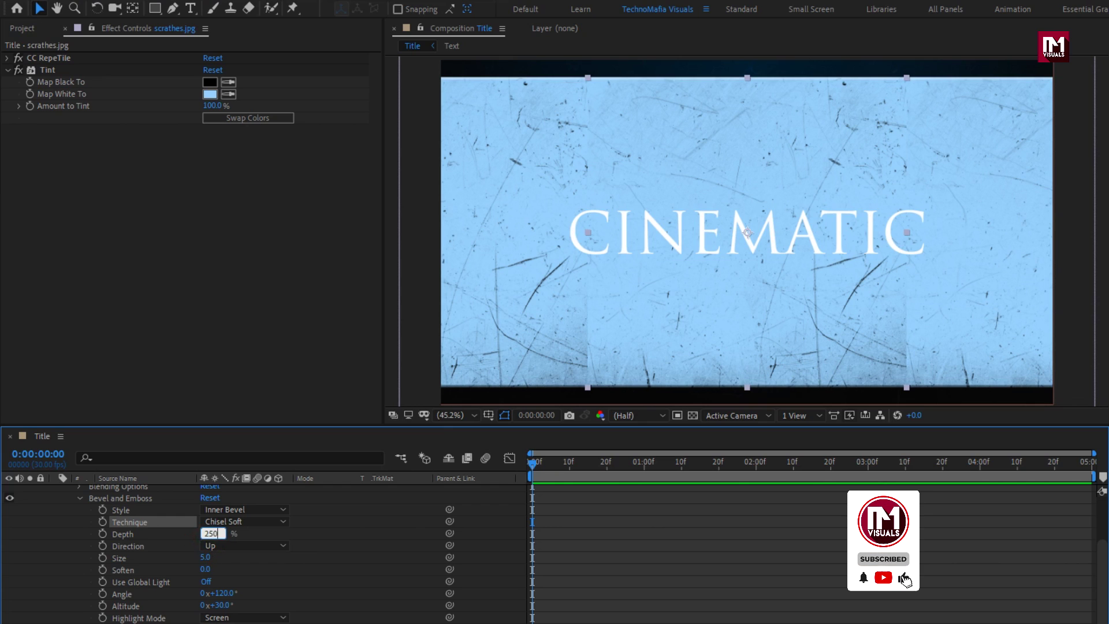
key("Return")
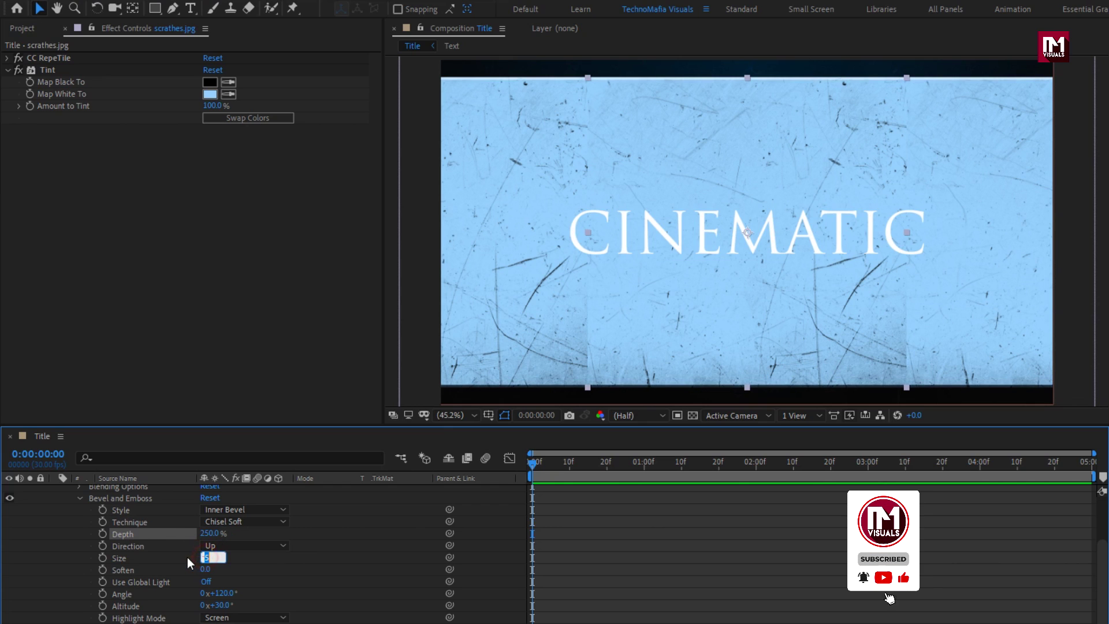
type("250")
key("Return")
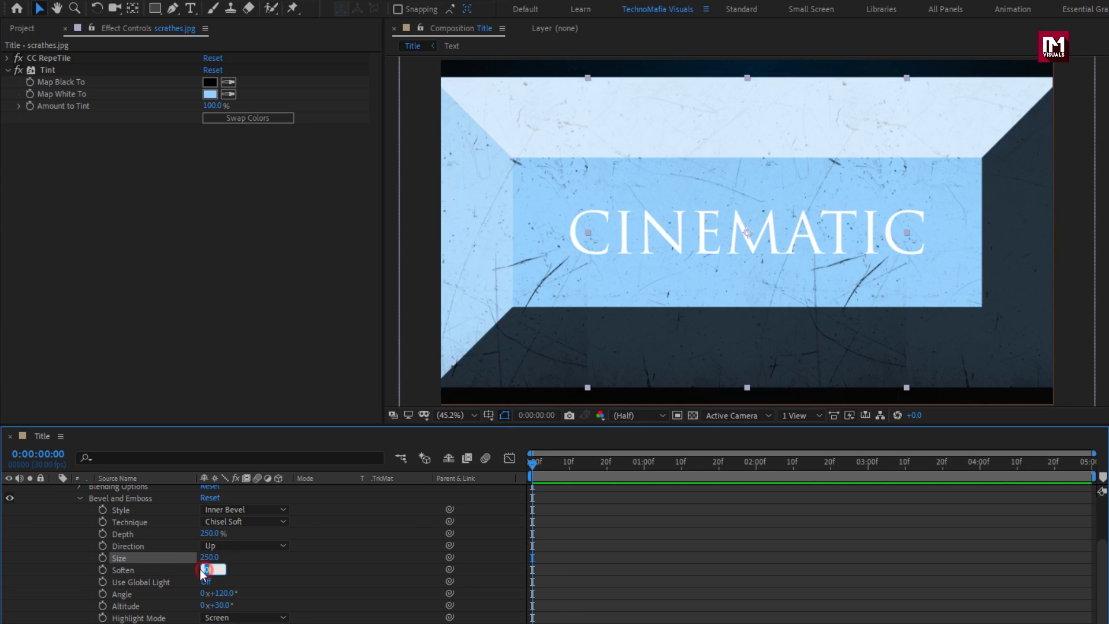
type("0.5")
key("Return")
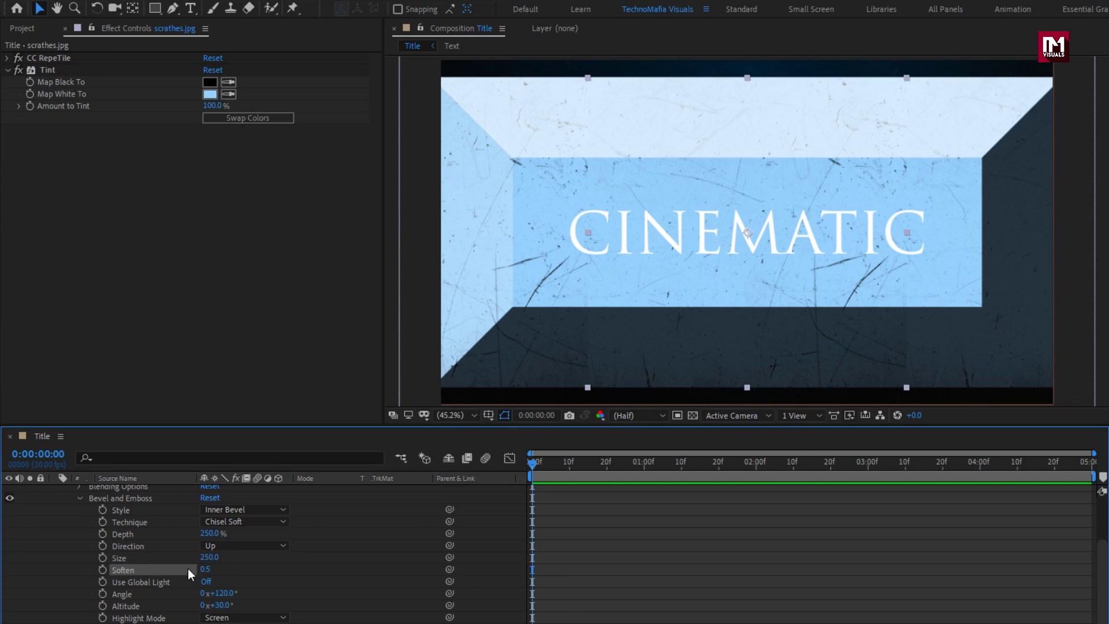
left_click(261, 544)
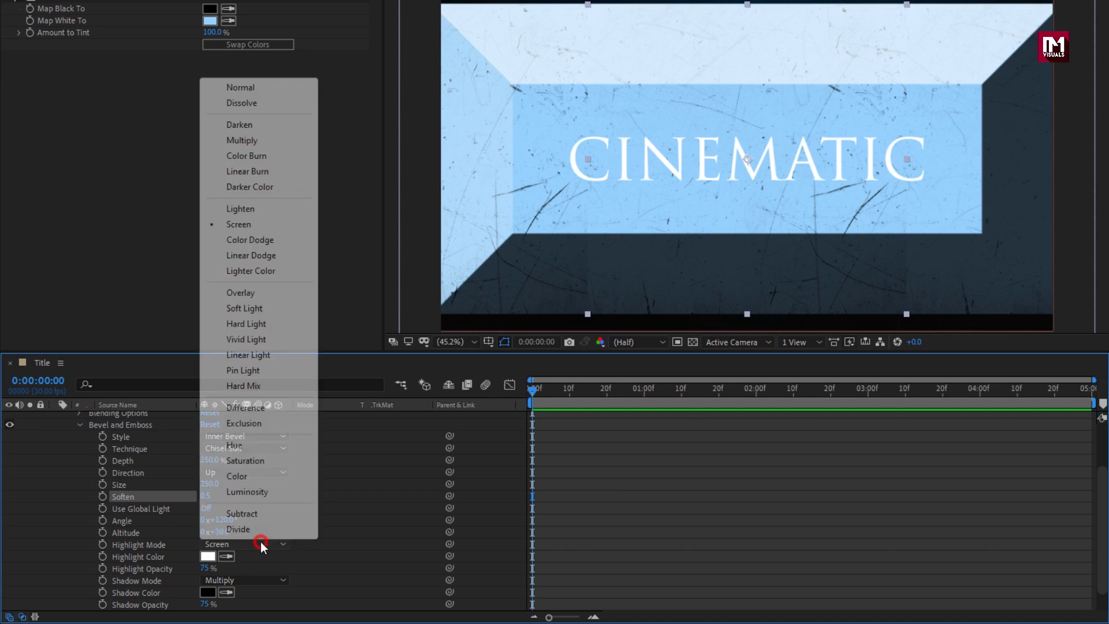
left_click(242, 88)
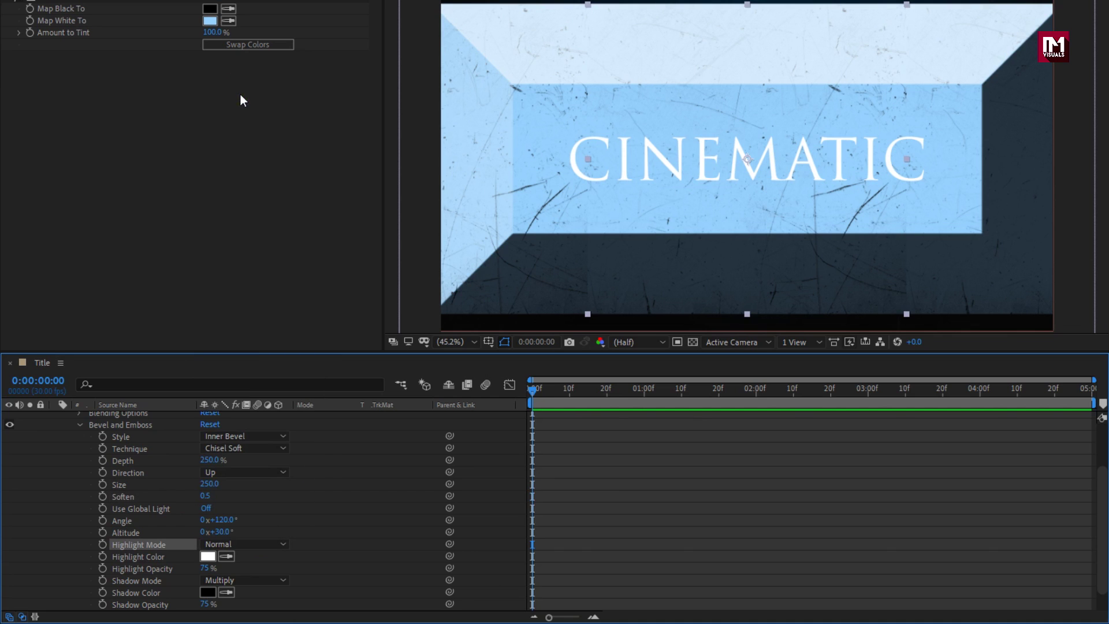
Step: Set the bevel highlight colour to dark blue 1F567D
left_click(207, 555)
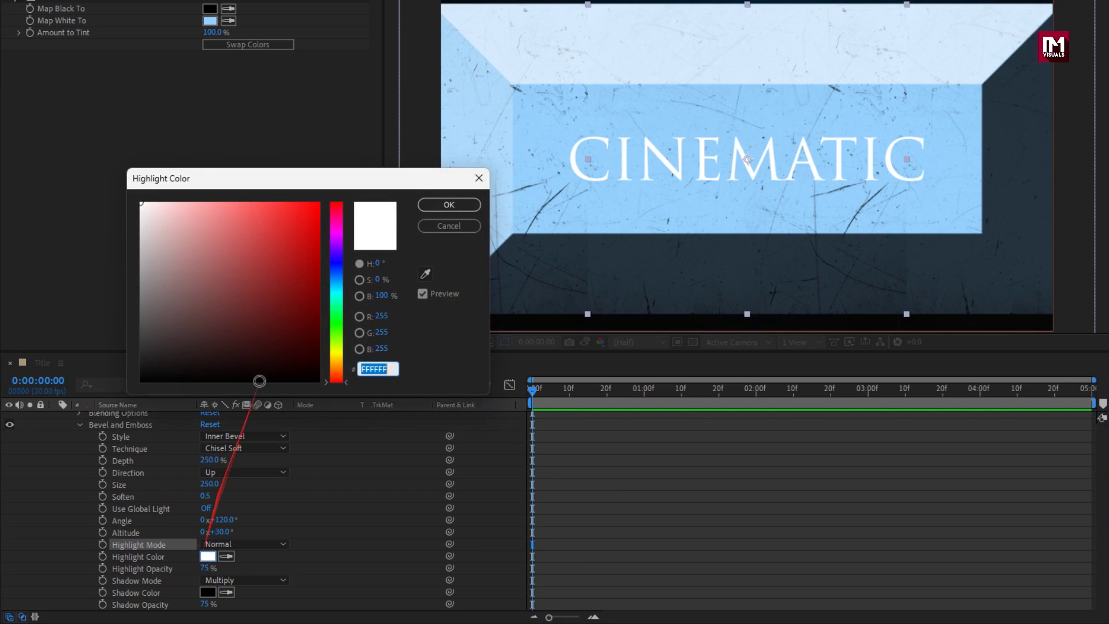
left_click(335, 268)
left_click_drag(335, 272, 336, 285)
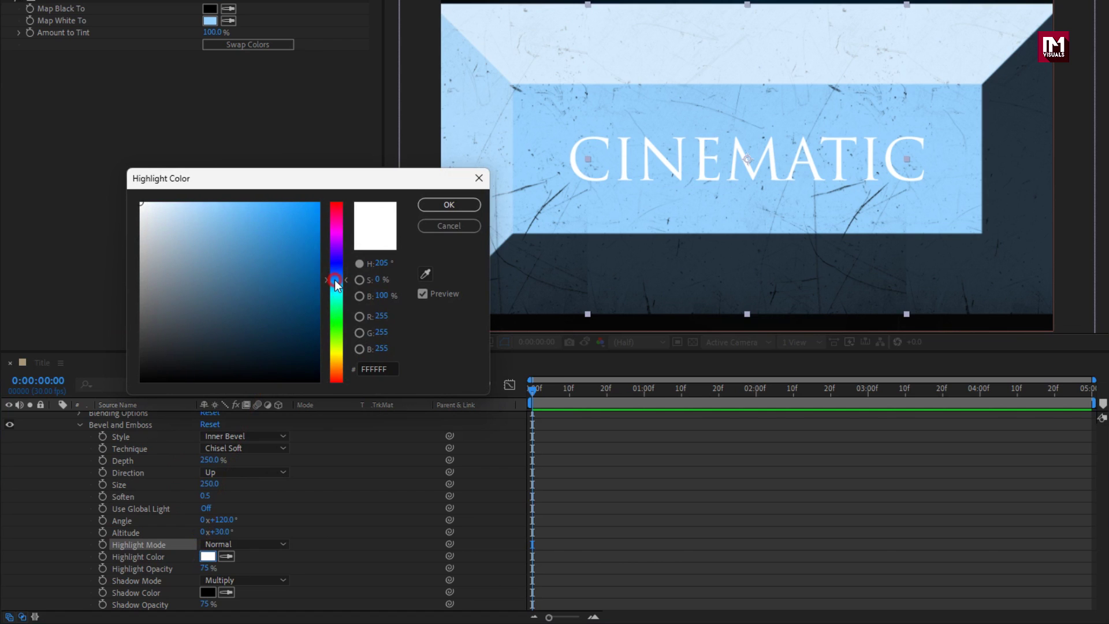
left_click_drag(232, 224, 261, 279)
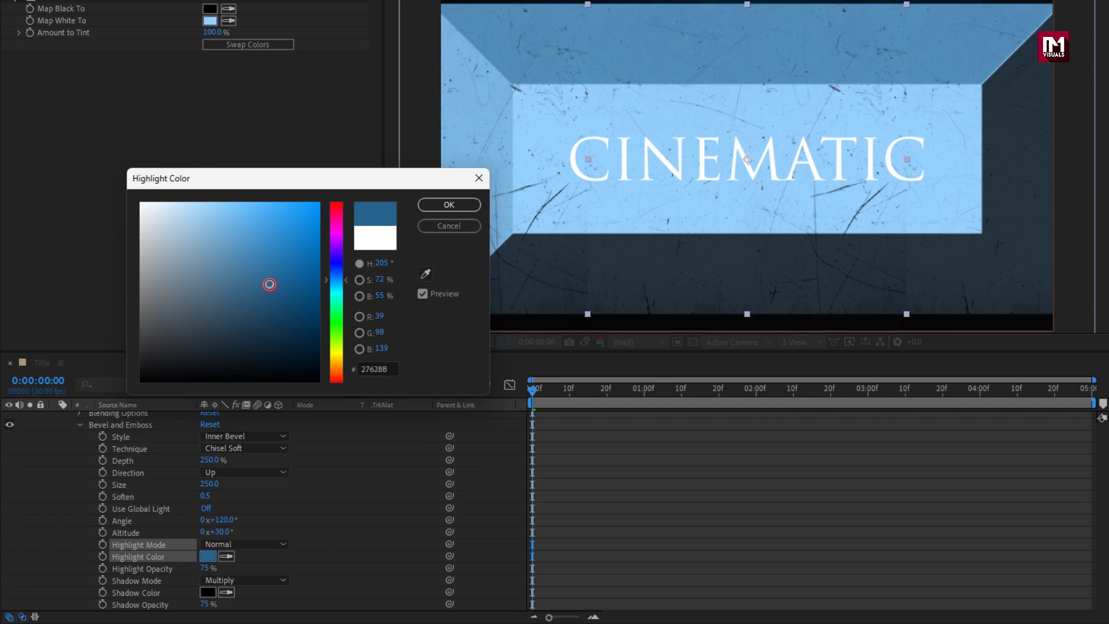
left_click(441, 206)
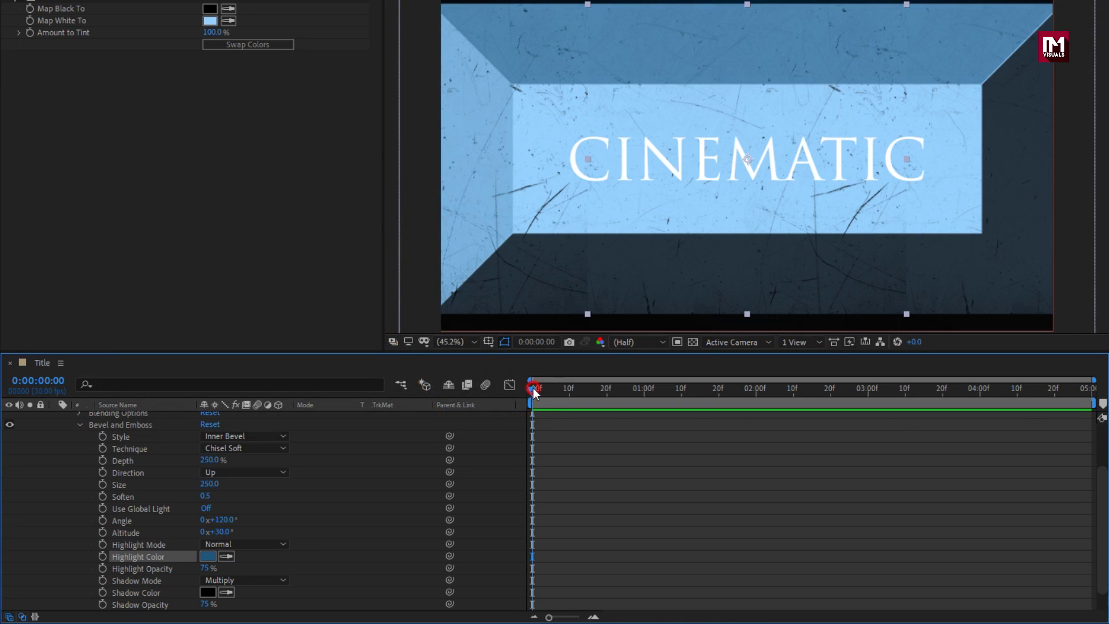
Step: Keyframe the bevel angle at -30° at 0:00 and 130° at 0:00:04:29
left_click(102, 520)
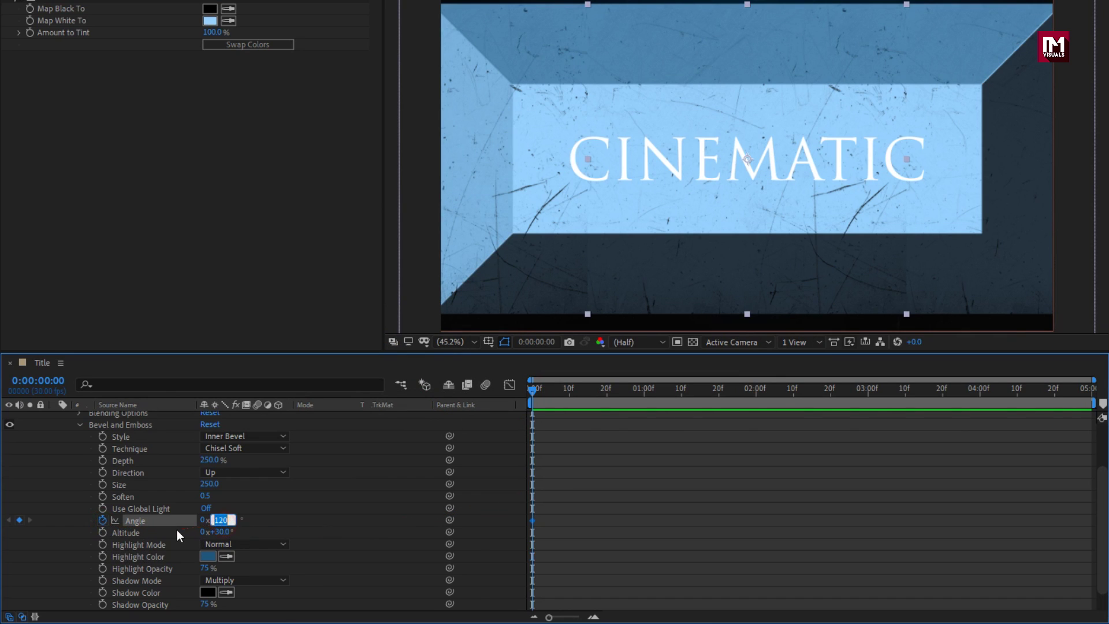
type("-1")
type("0")
key("Return")
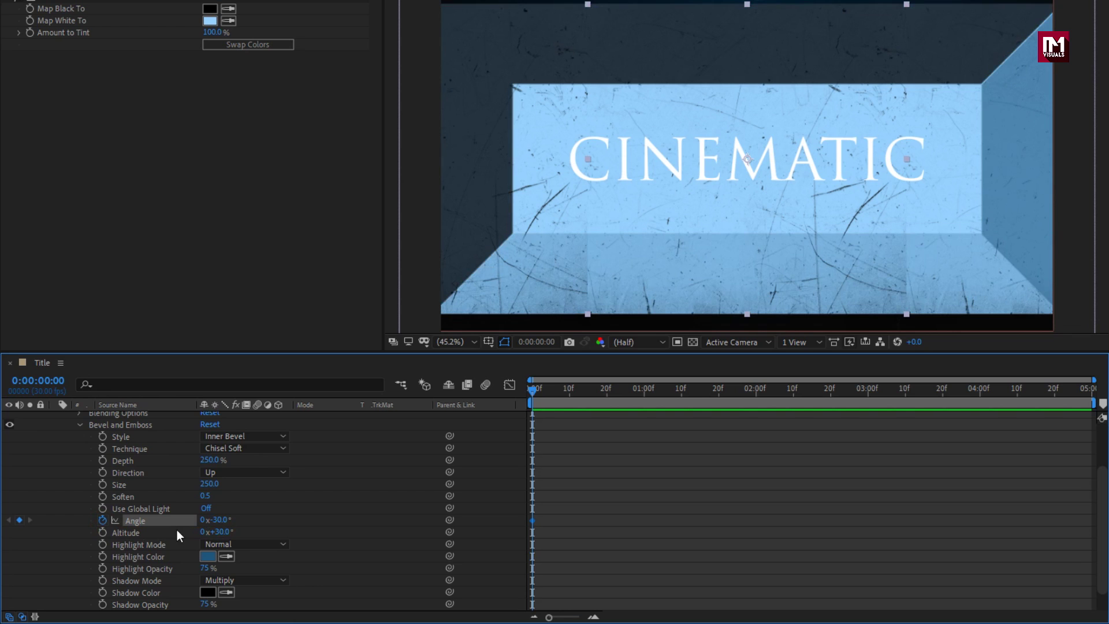
left_click_drag(983, 388, 1090, 390)
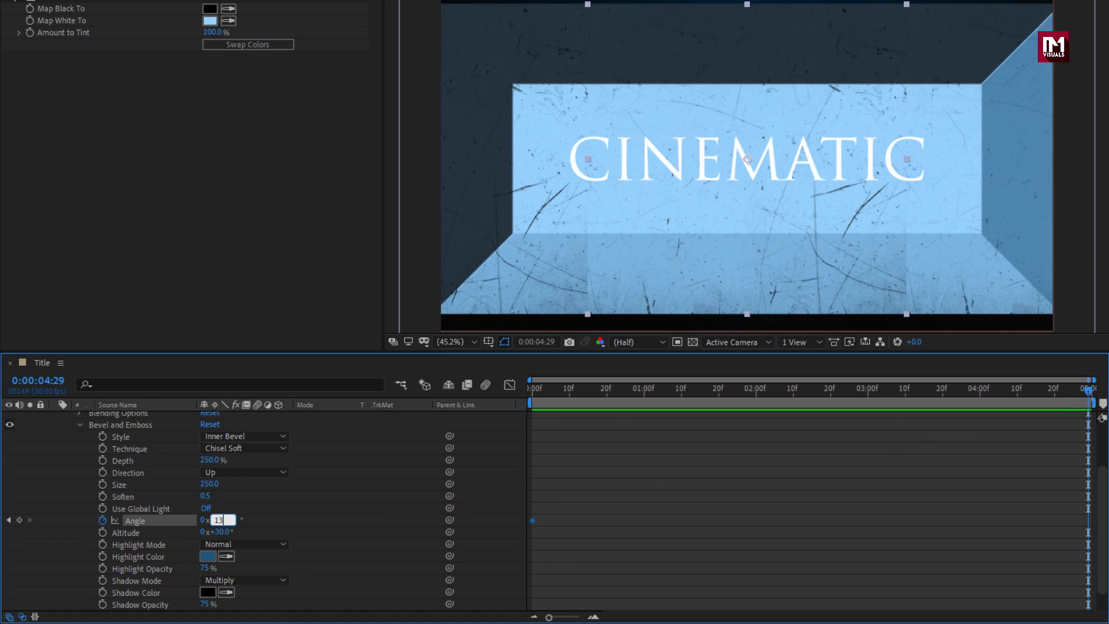
type("130")
key("Return")
left_click_drag(535, 391, 583, 400)
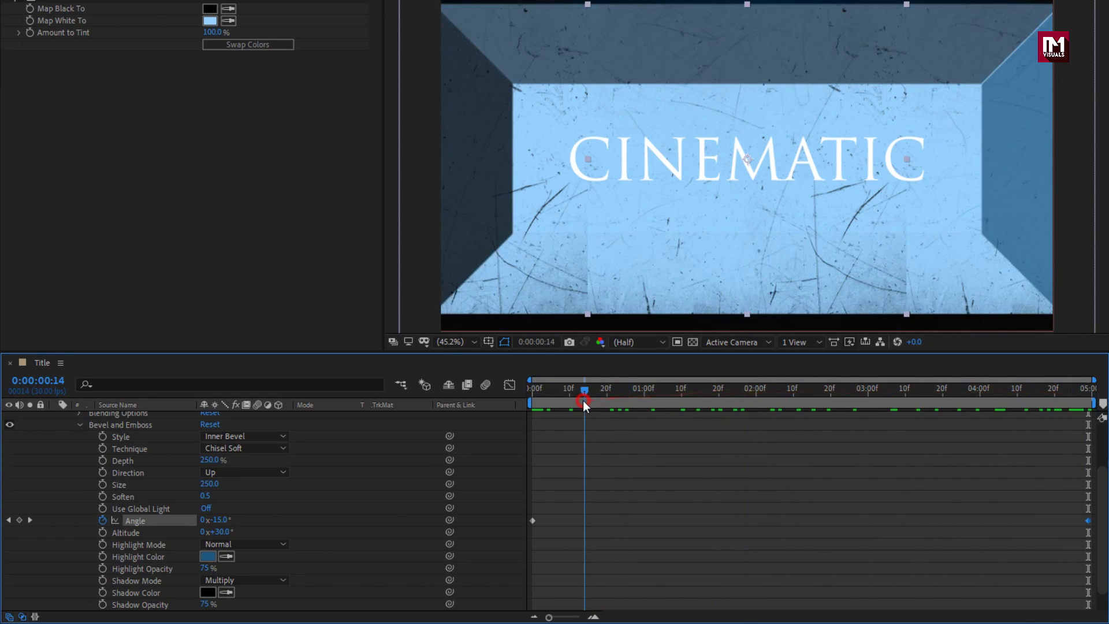
left_click_drag(205, 568, 298, 572)
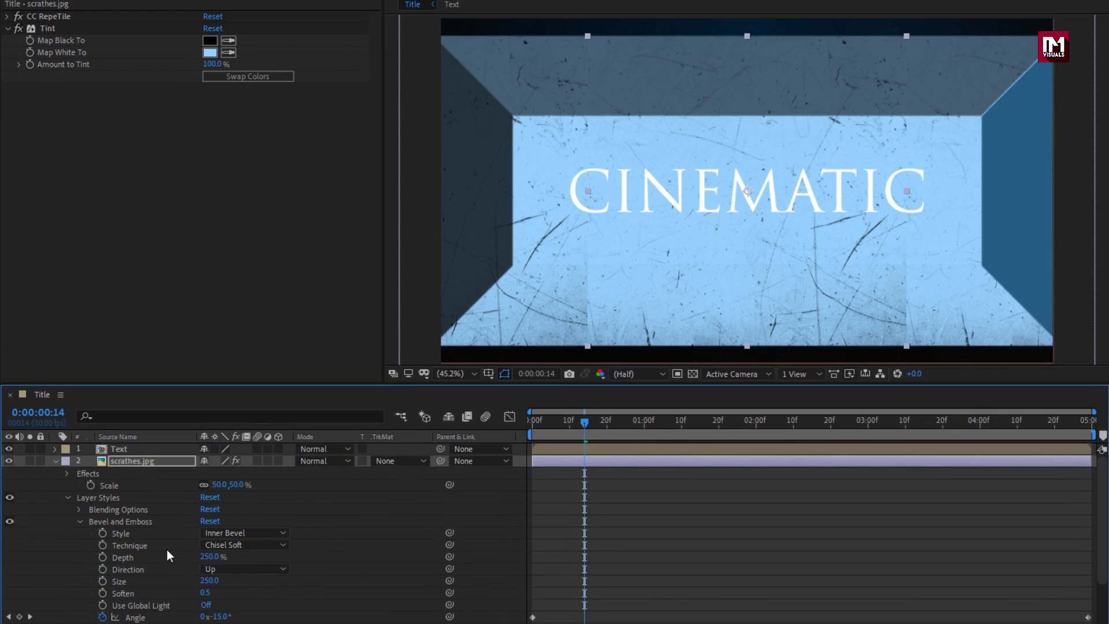
Step: Set scrathes.jpg's track matte to Alpha Matte "Text" and scrub to preview the light sweep
left_click(55, 502)
left_click(123, 505)
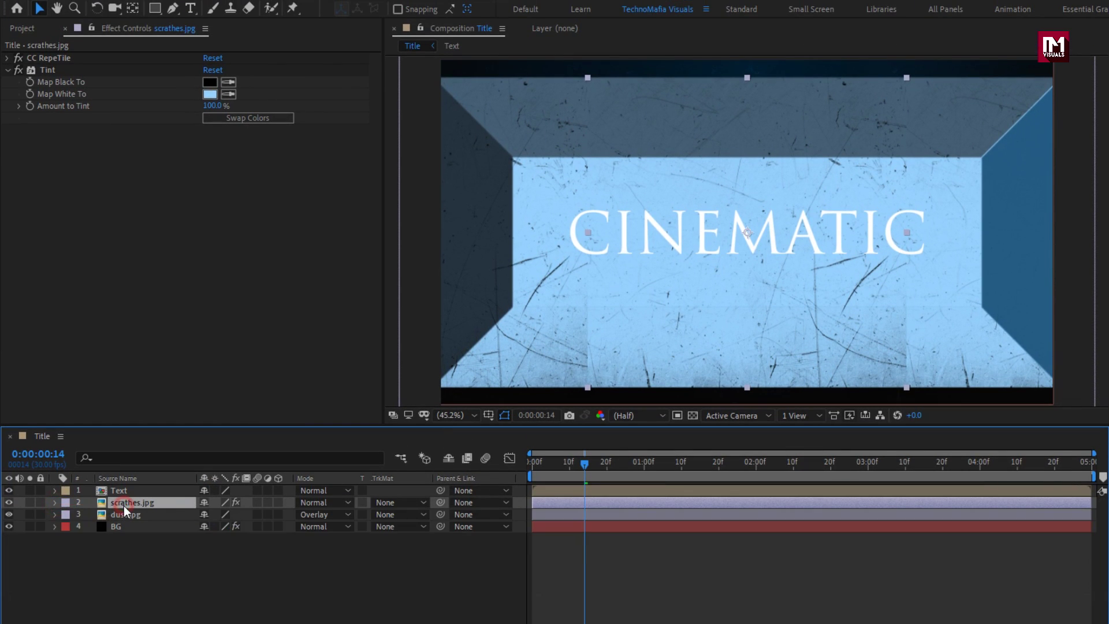
left_click(391, 503)
left_click(448, 540)
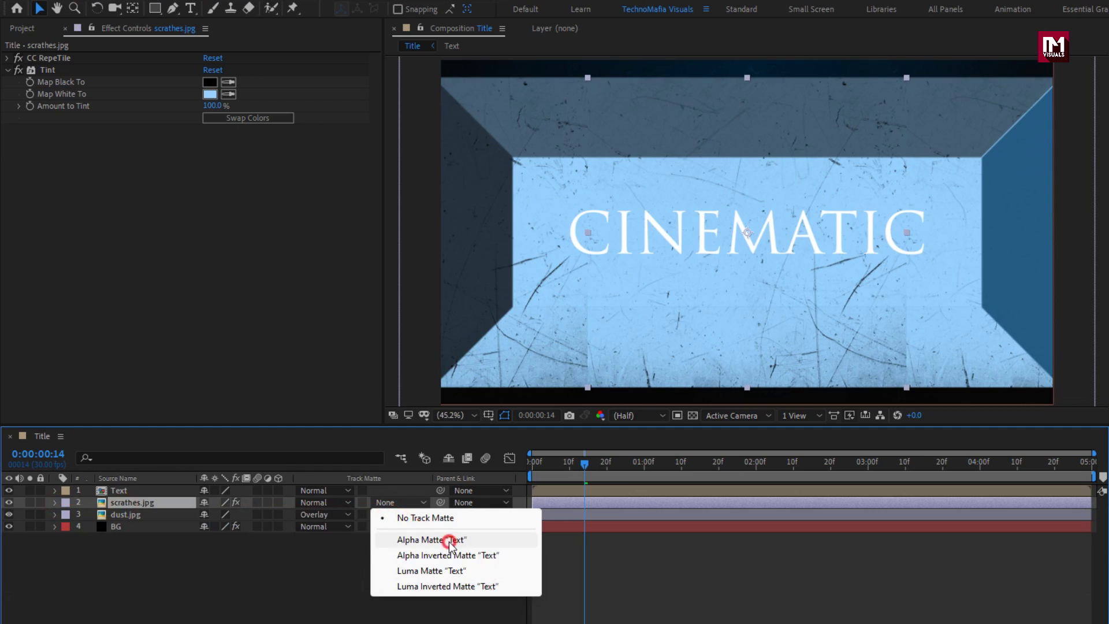
left_click_drag(571, 462, 691, 463)
left_click_drag(881, 468, 806, 470)
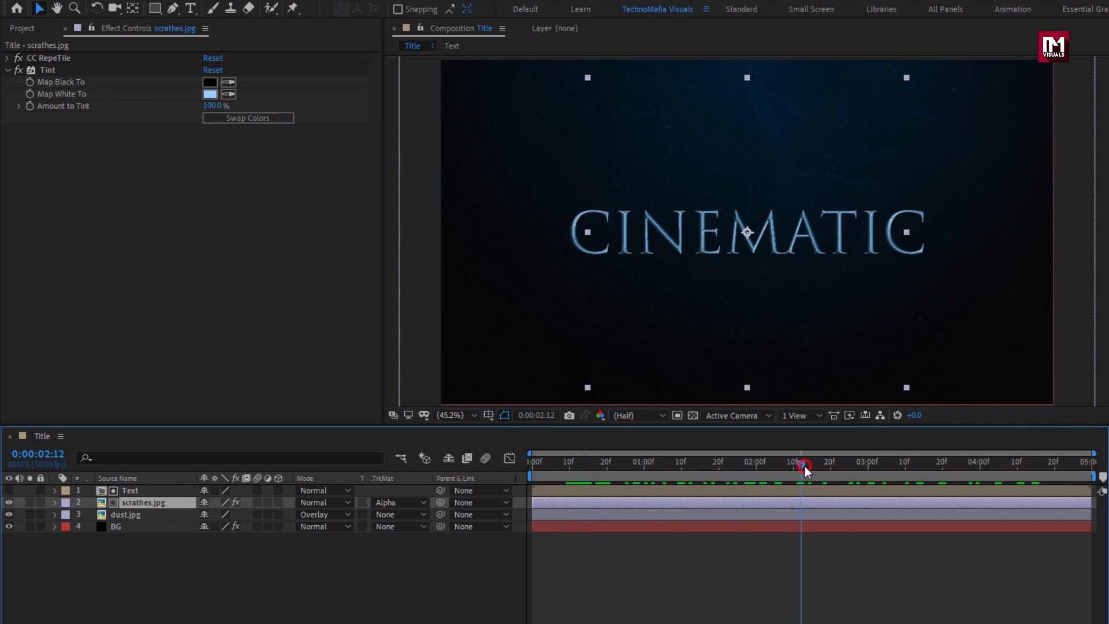
Step: Add another scrathes.jpg layer on top, scaled to 50%
left_click(23, 28)
left_click_drag(44, 197, 153, 490)
key("s")
left_click(242, 502)
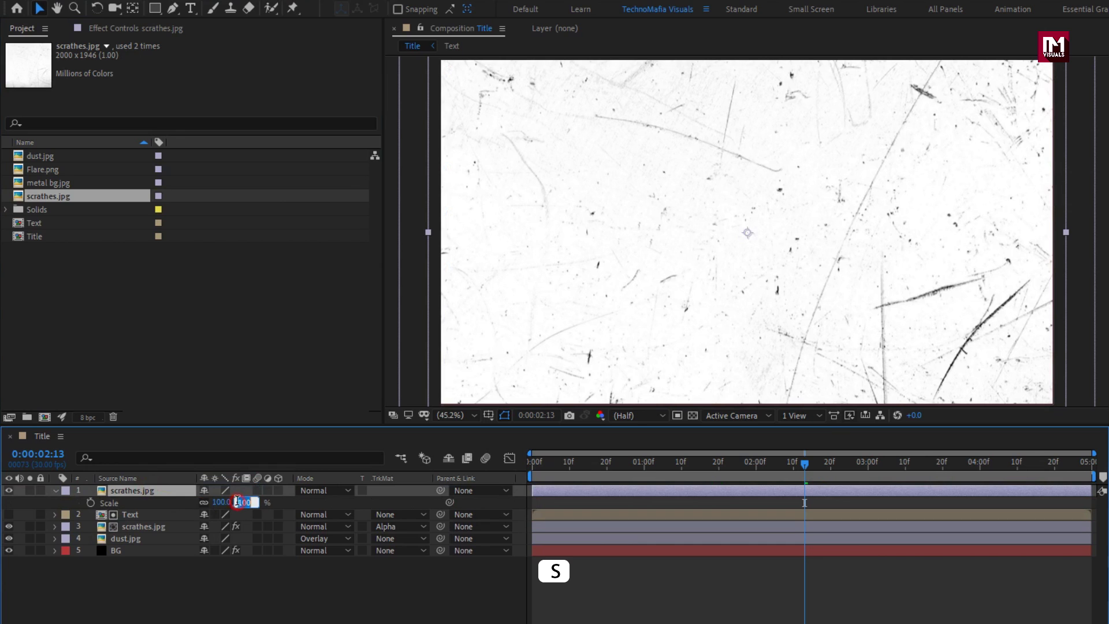
type("50")
key("Return")
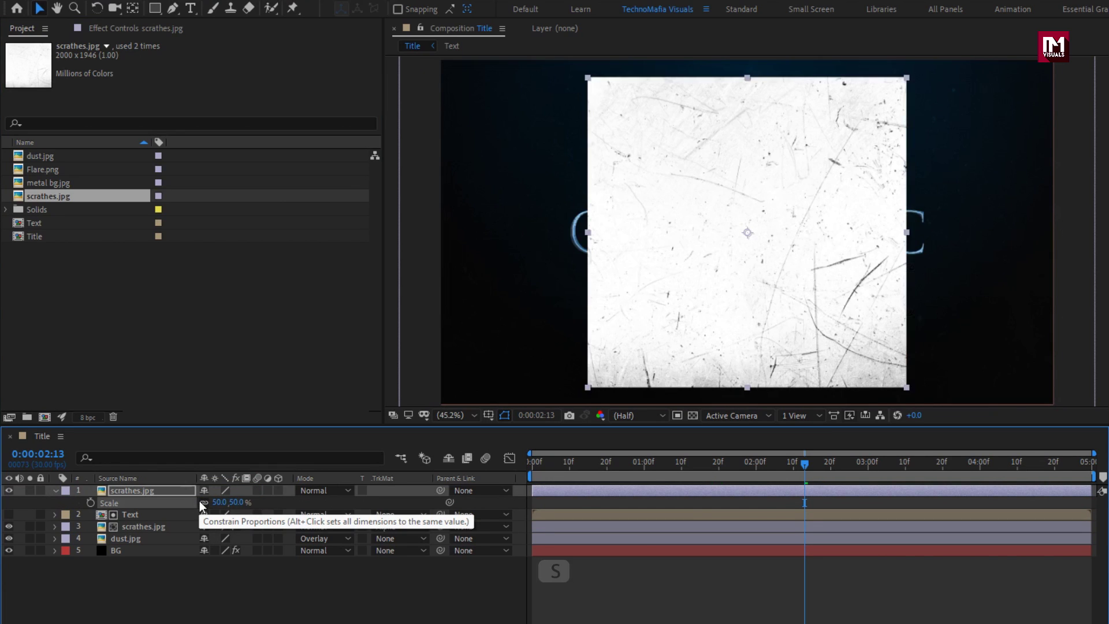
left_click(153, 491)
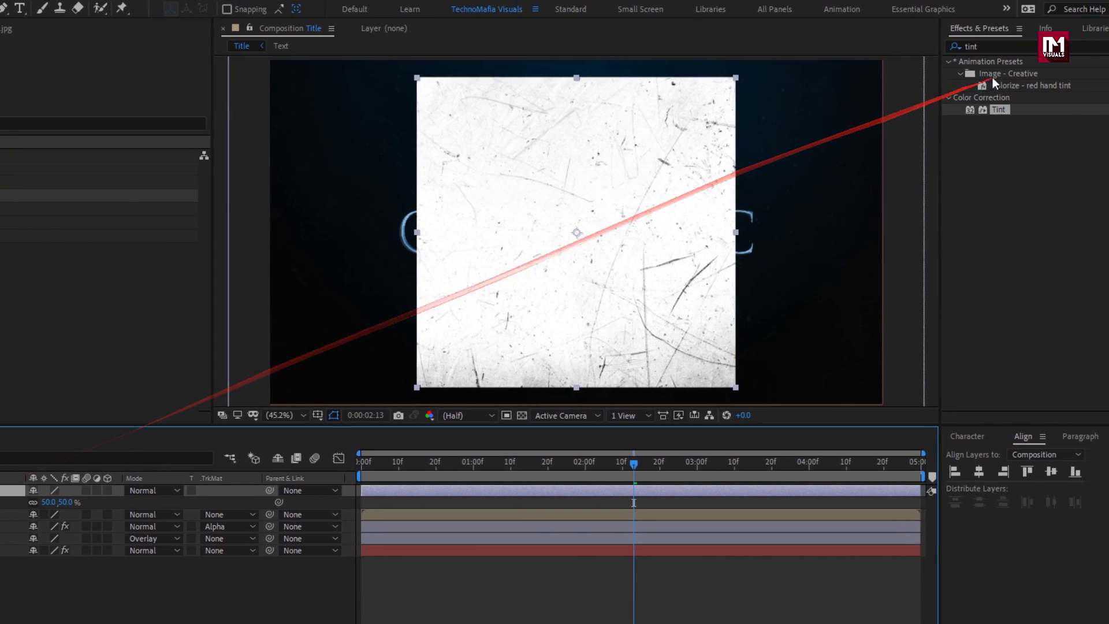
Step: Apply CC RepeTile to the new layer with Expand Right 976 and Expand Left 1020
left_click_drag(952, 48, 893, 55)
type("cc re")
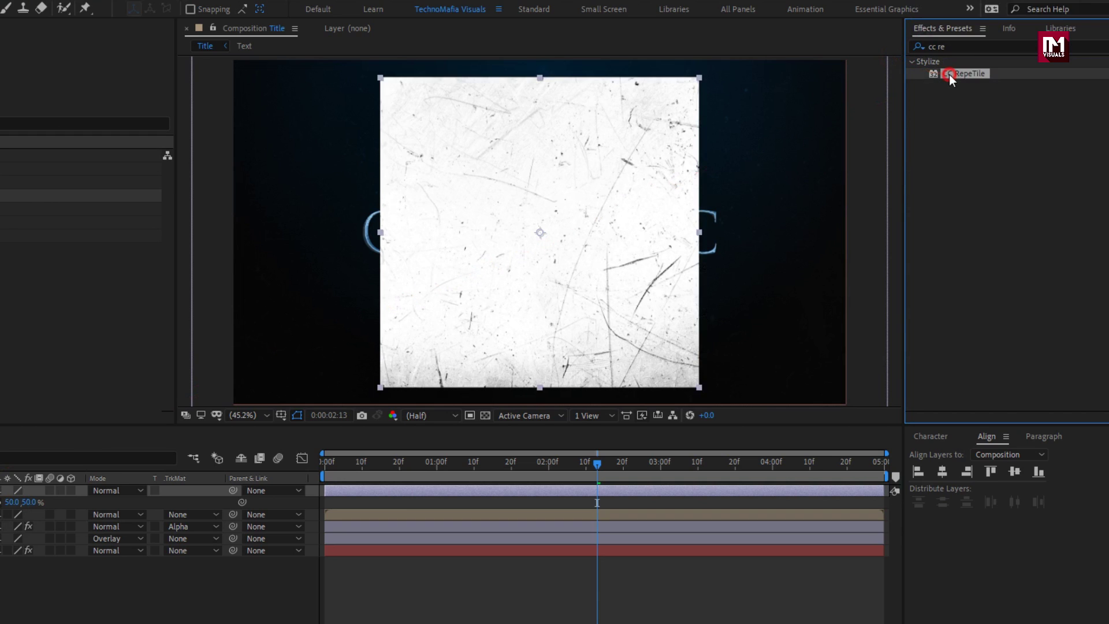
double_click(948, 74)
left_click_drag(205, 70, 892, 67)
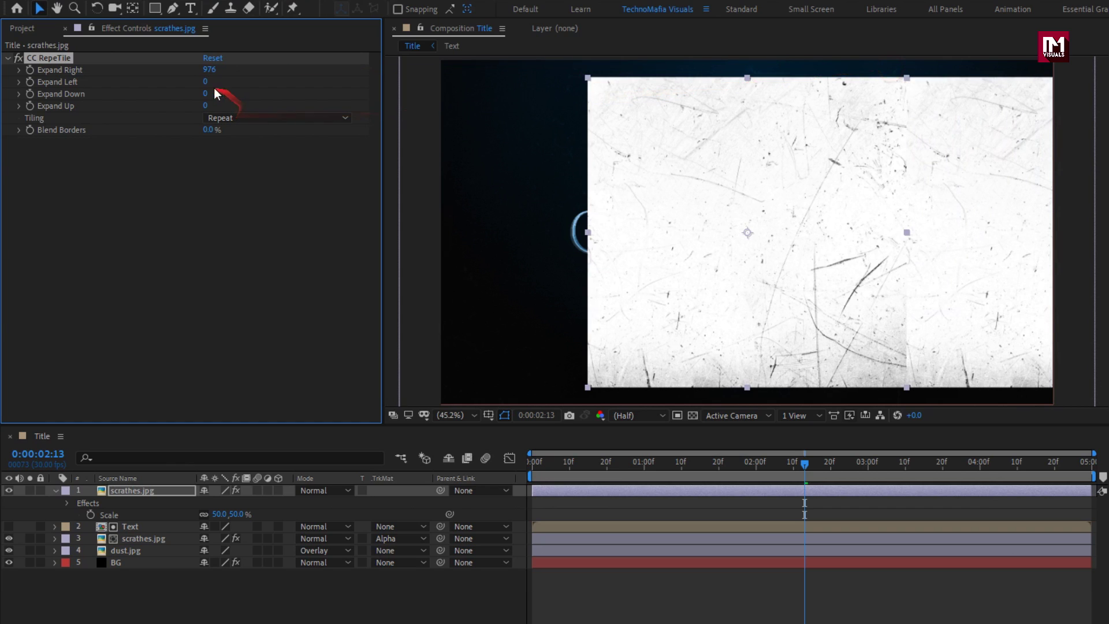
left_click_drag(267, 82, 909, 77)
left_click(144, 490)
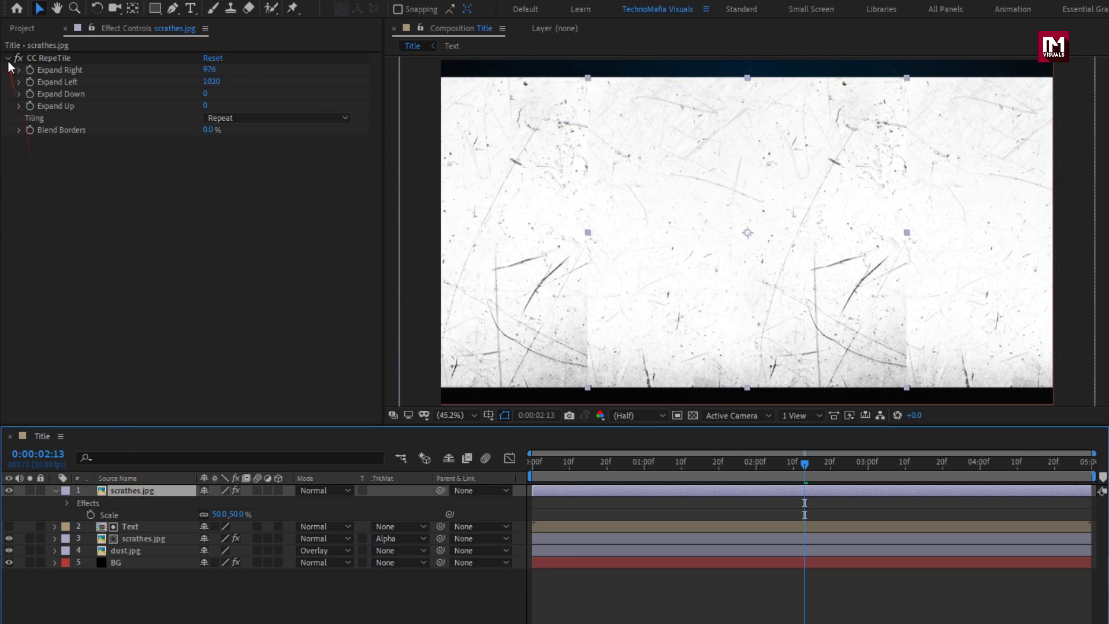
Step: Apply Fractal Noise to the top scratches layer with the Turbulent Smooth fractal type
left_click(912, 47)
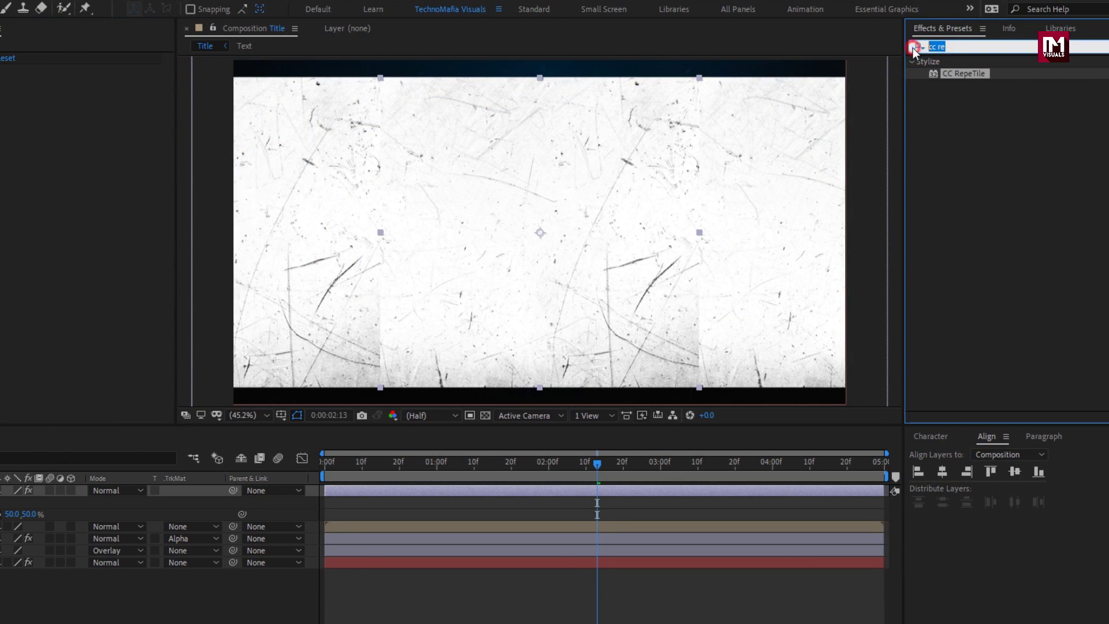
type("frac")
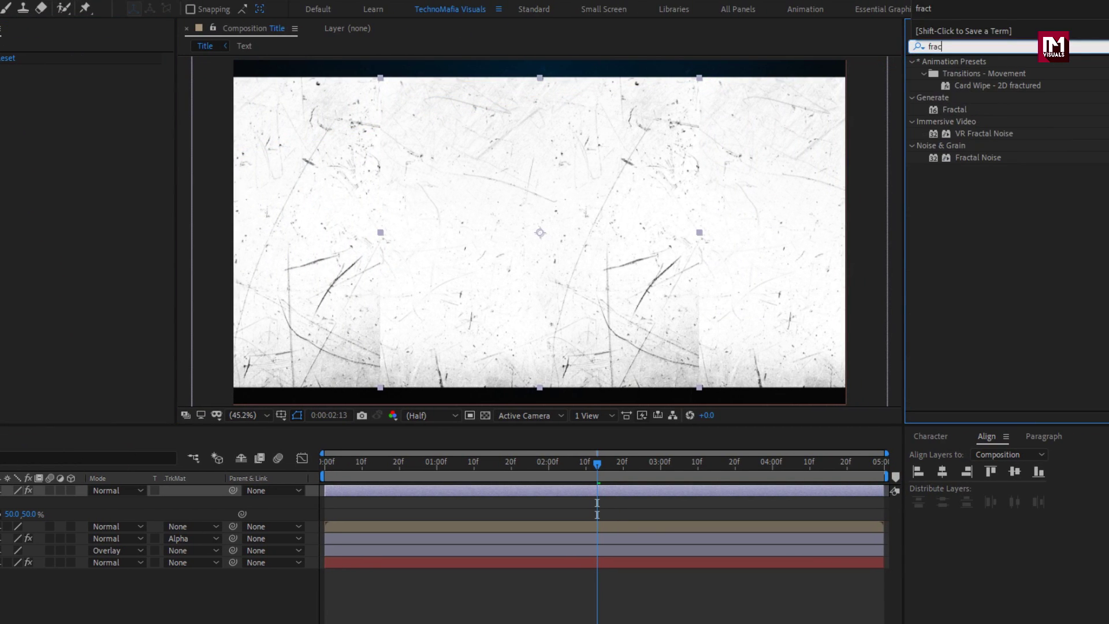
double_click(973, 157)
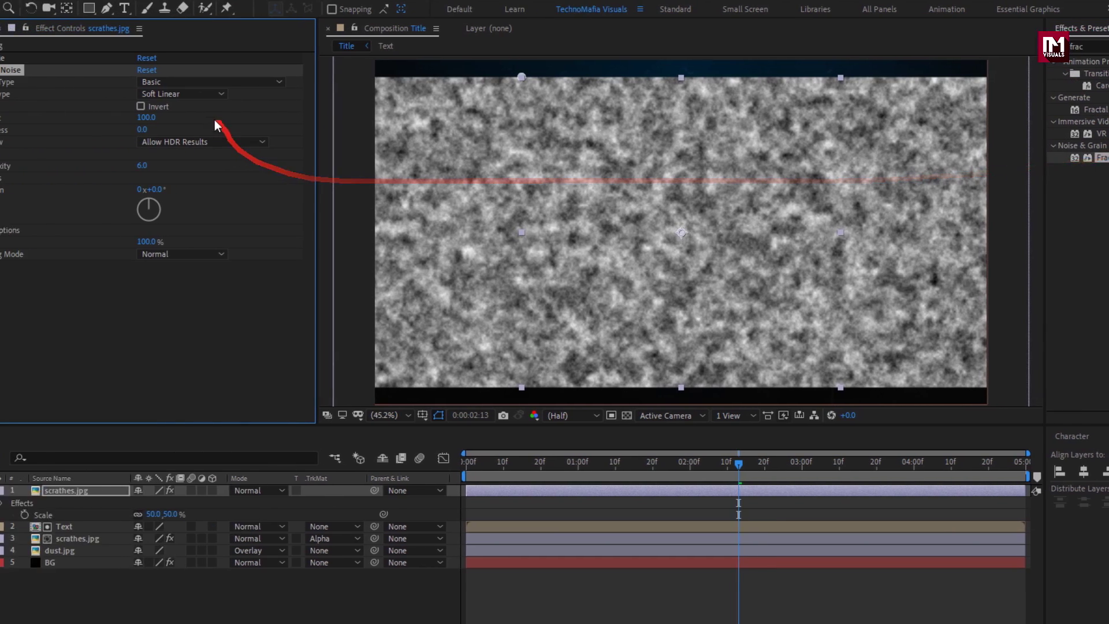
left_click(55, 94)
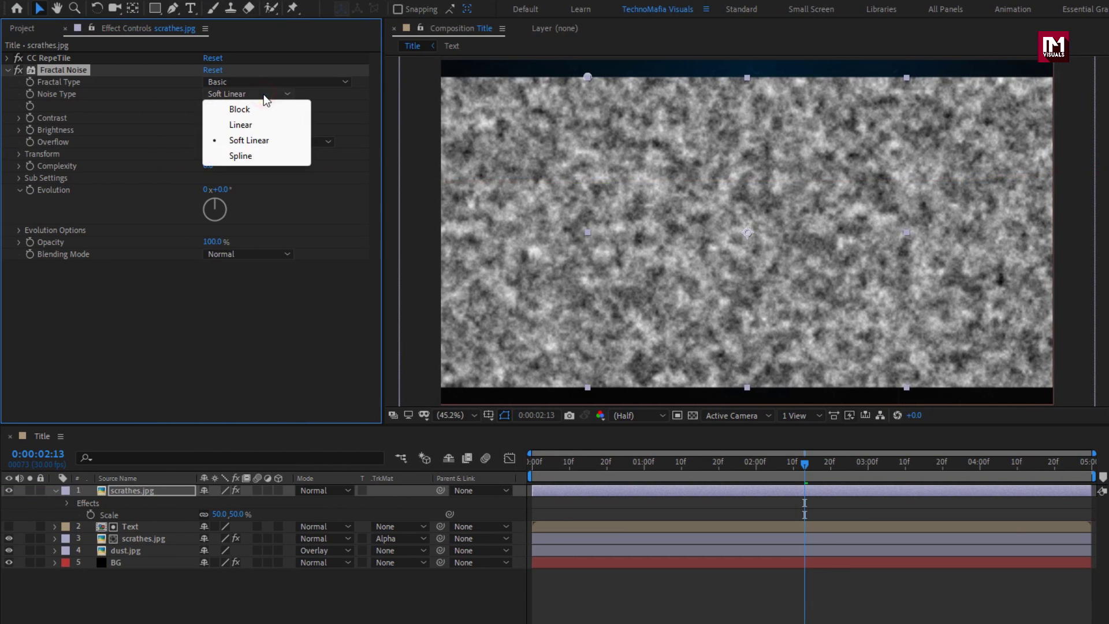
left_click(248, 82)
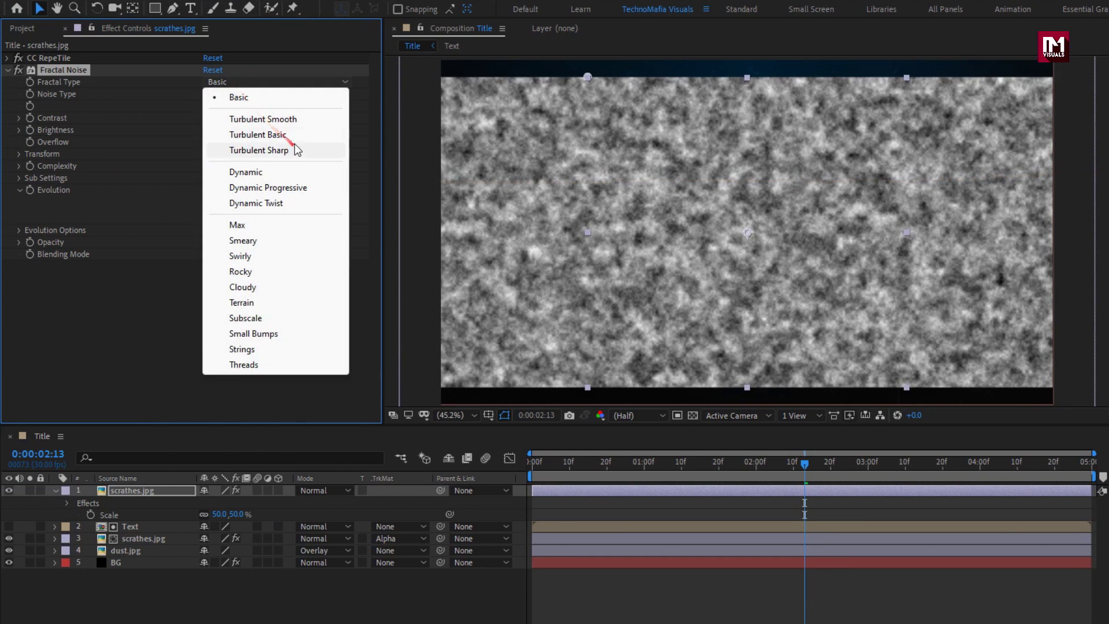
left_click(296, 121)
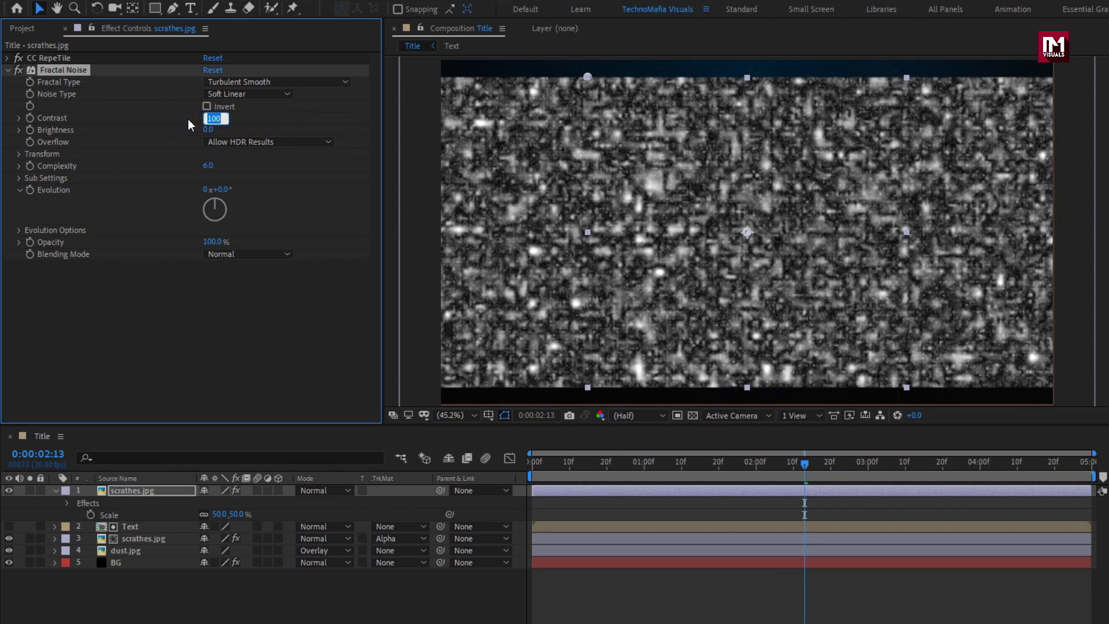
Step: Set the noise to Contrast 600, Brightness -110, Complexity 4, blended in Soft Light
type("600")
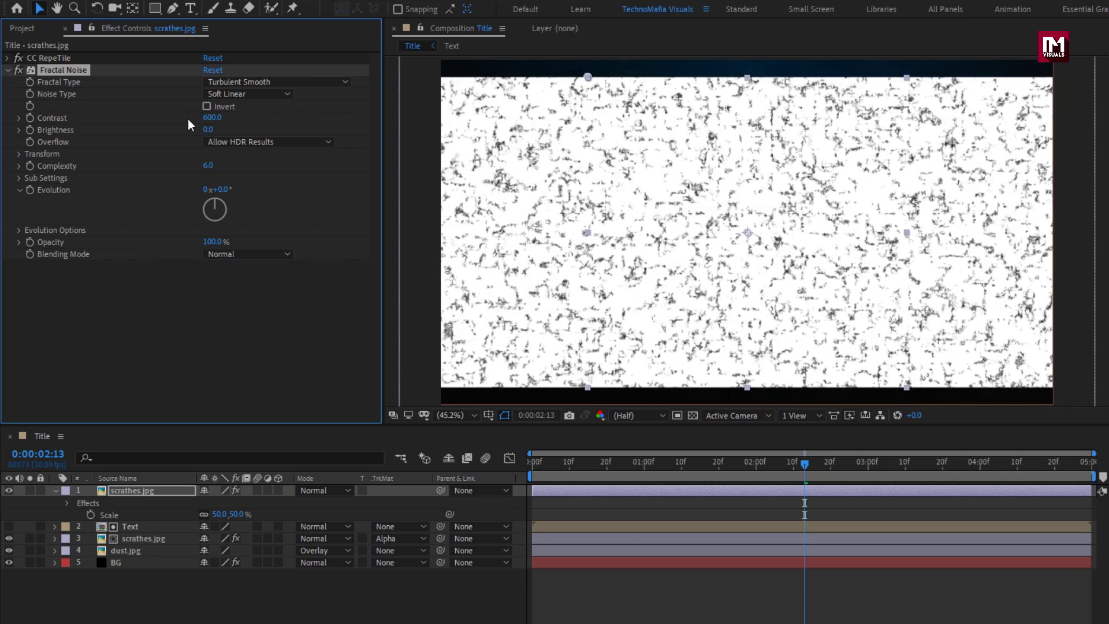
left_click(203, 129)
type("-11")
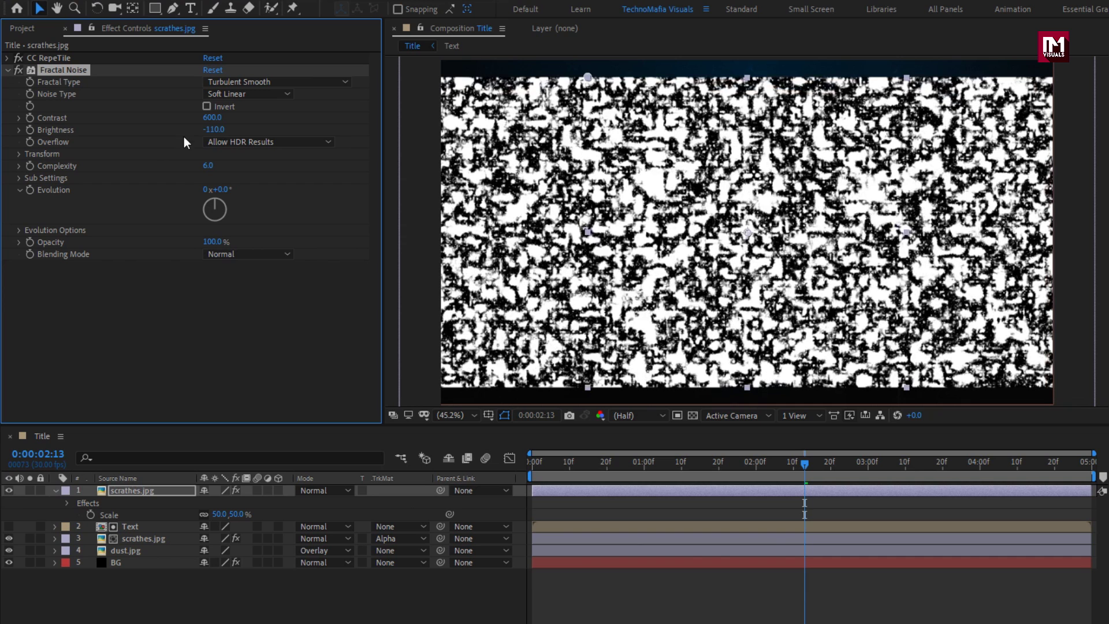
type("4")
key("Return")
left_click(242, 254)
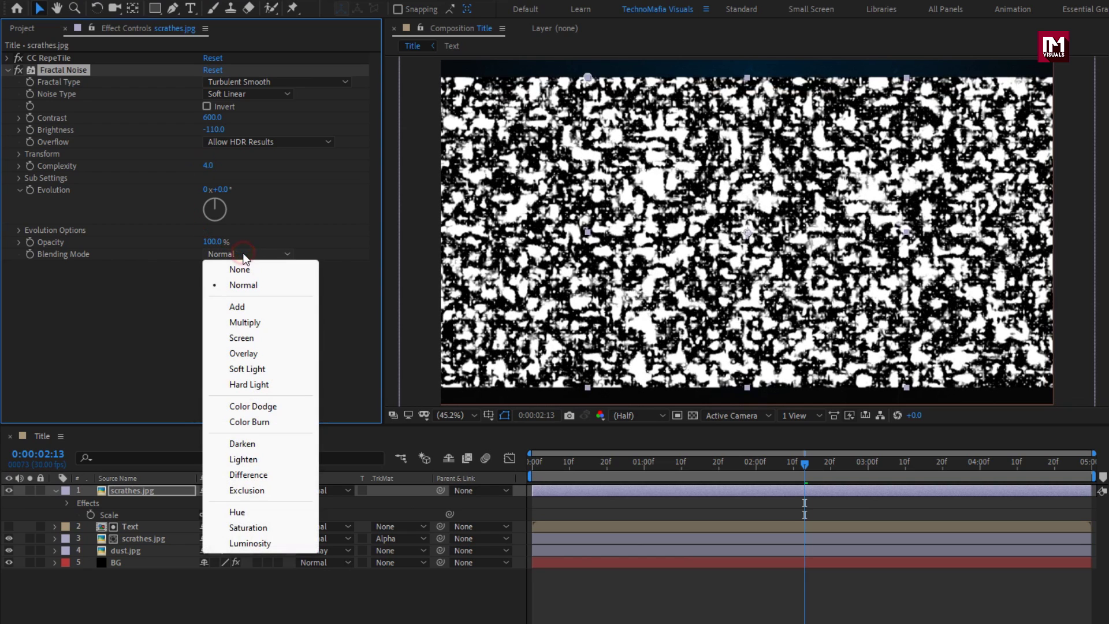
left_click(281, 368)
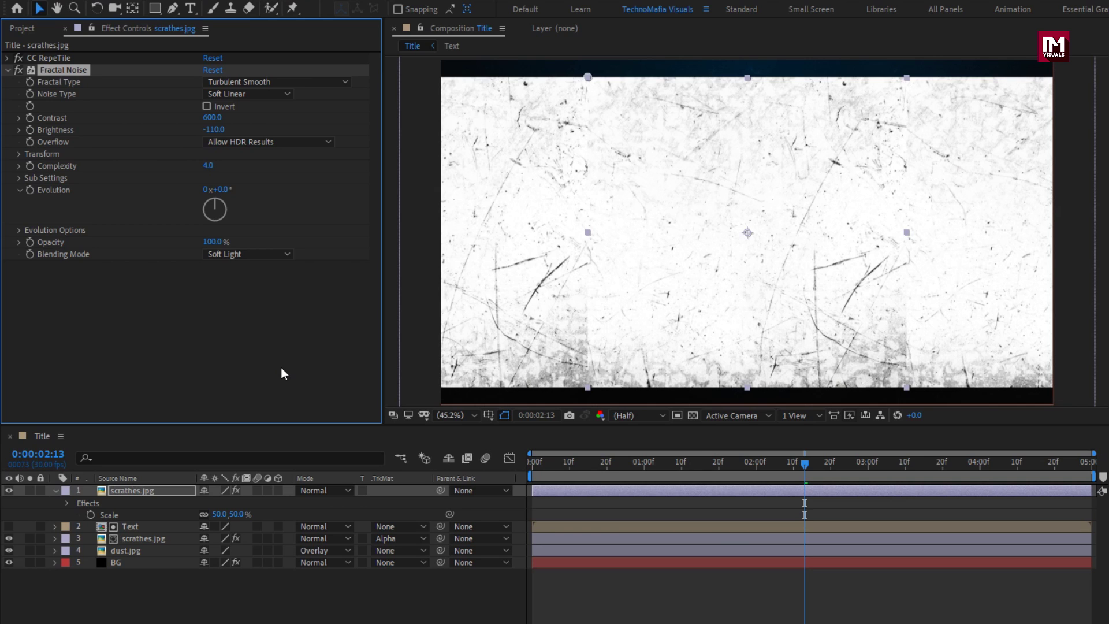
left_click(145, 490)
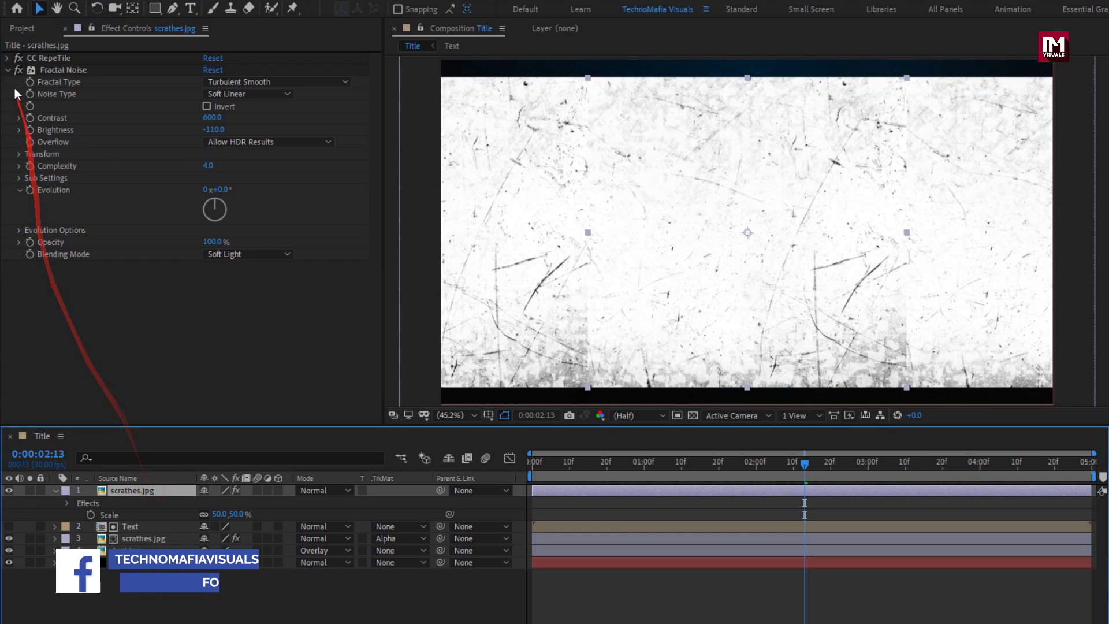
Step: Apply CC Threshold to the top scrathes.jpg layer with Threshold set to 230
left_click(891, 47)
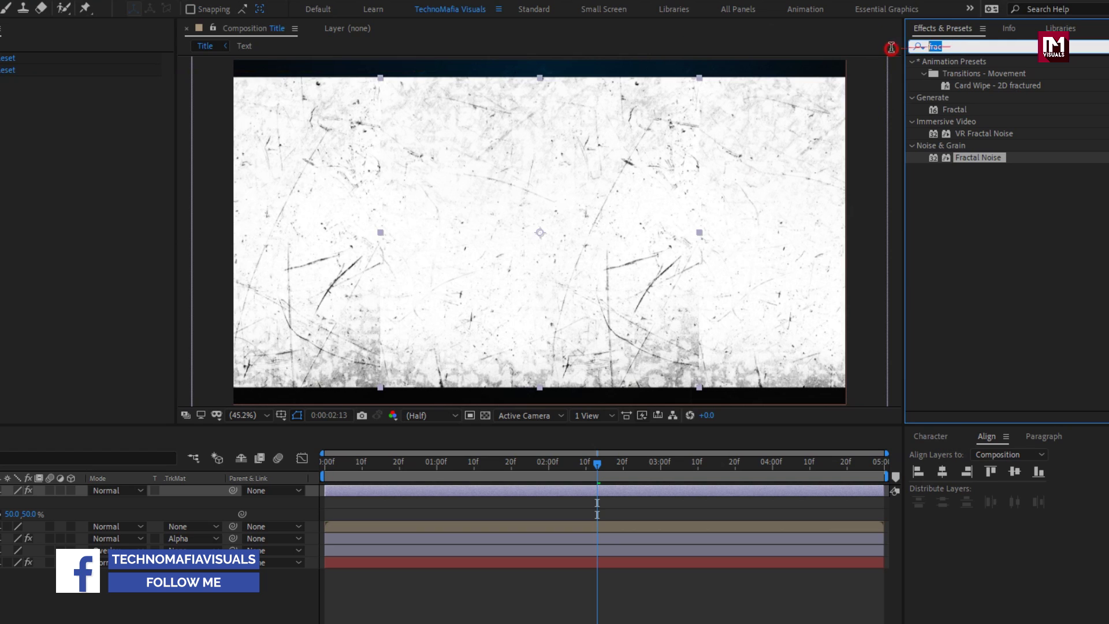
type("cc th")
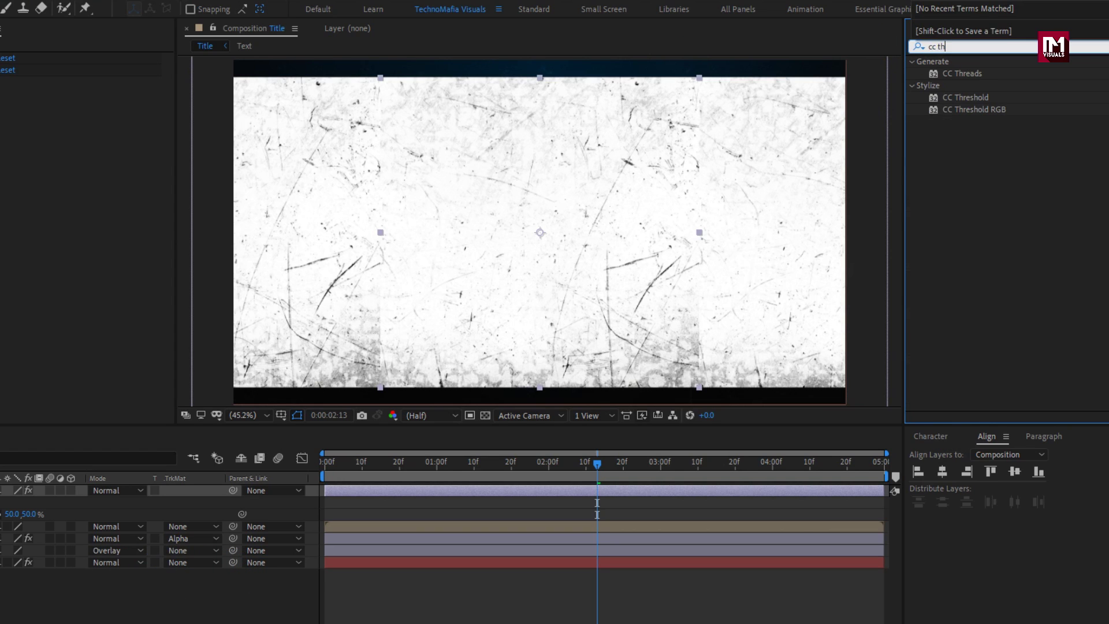
type("r")
left_click(961, 97)
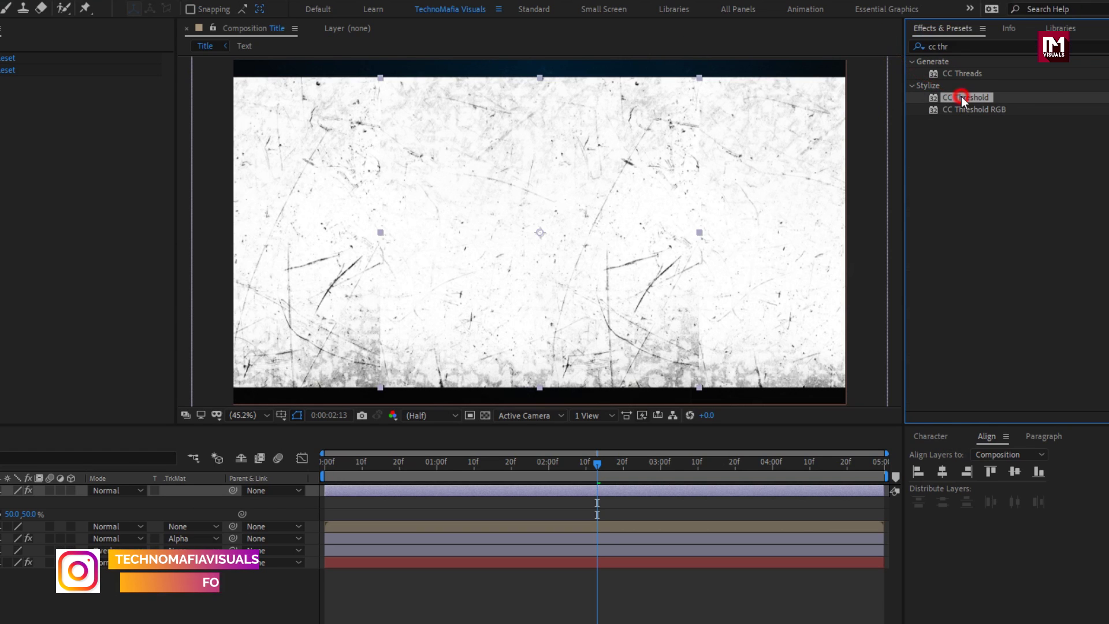
double_click(961, 97)
left_click(214, 94)
type("230")
key("Return")
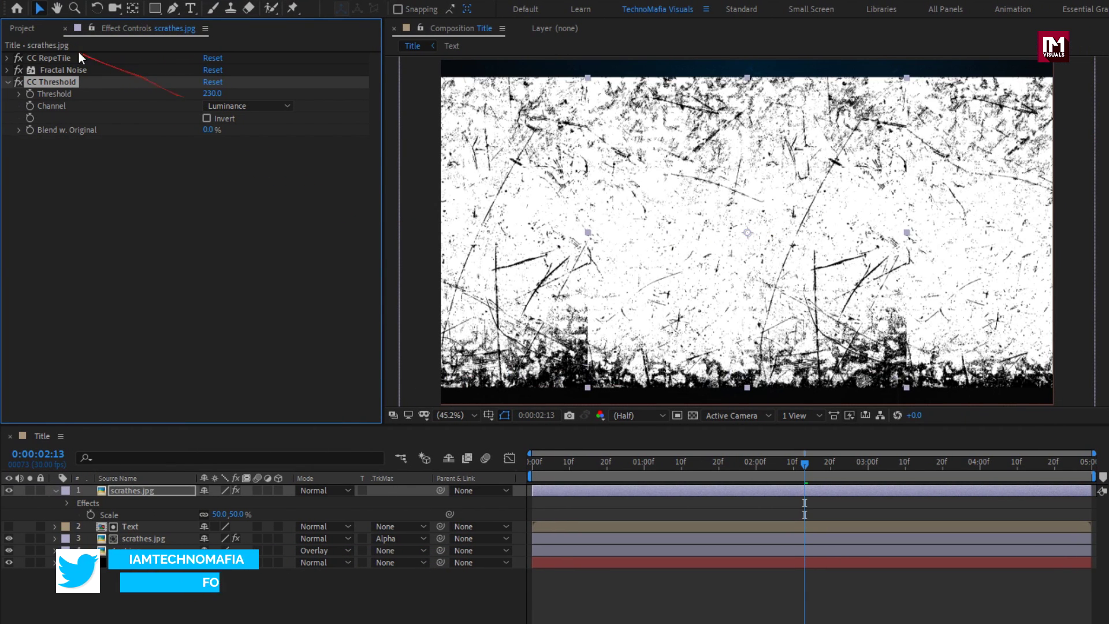
left_click(22, 28)
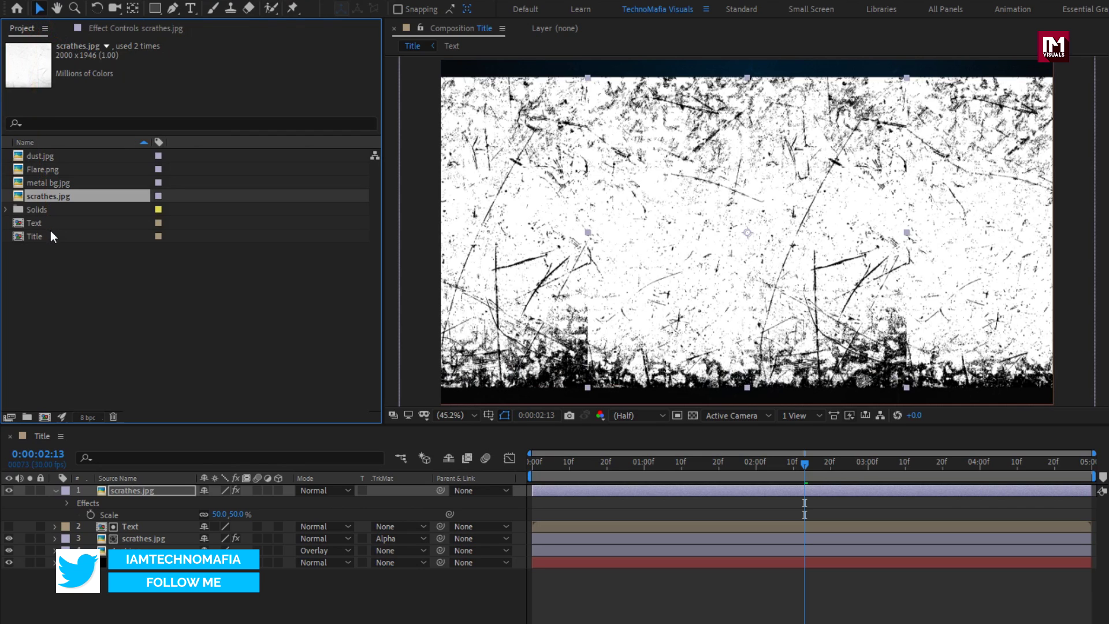
Step: Add the Text comp on top and set scrathes.jpg to Alpha Matte 'Text' with Divide mode
left_click_drag(41, 222, 145, 487)
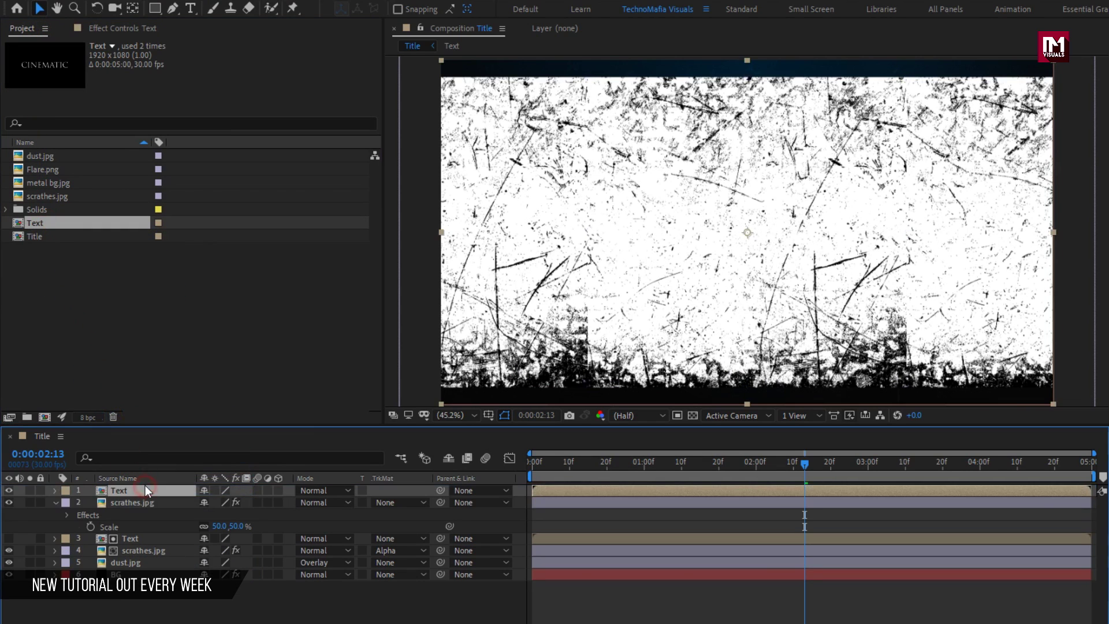
left_click(57, 502)
left_click(118, 500)
left_click(381, 503)
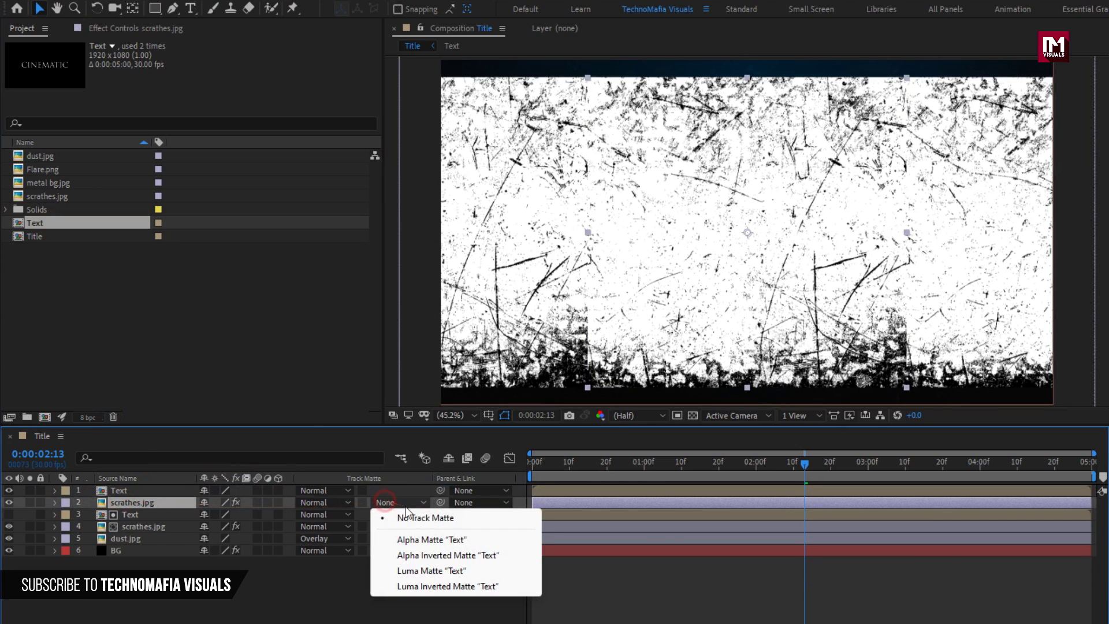
left_click(411, 534)
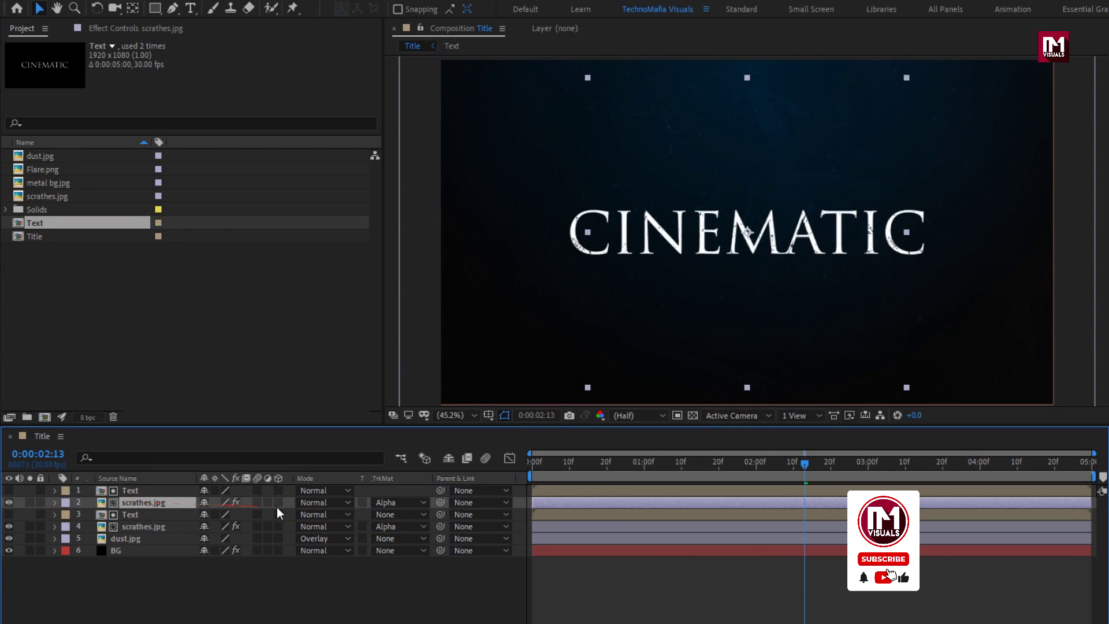
left_click(321, 504)
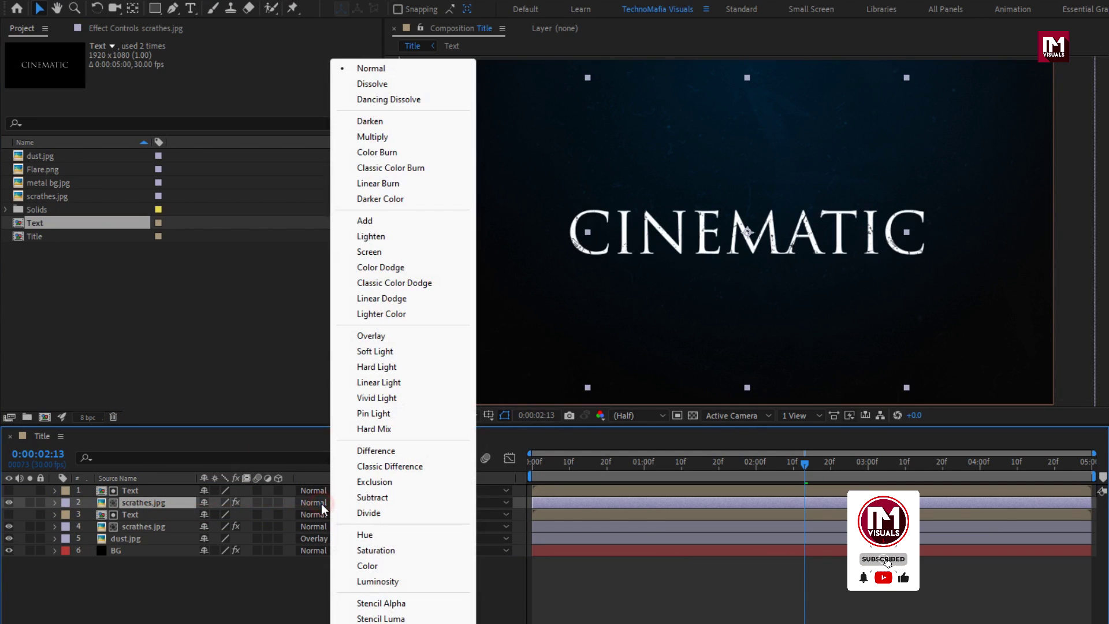
left_click(407, 513)
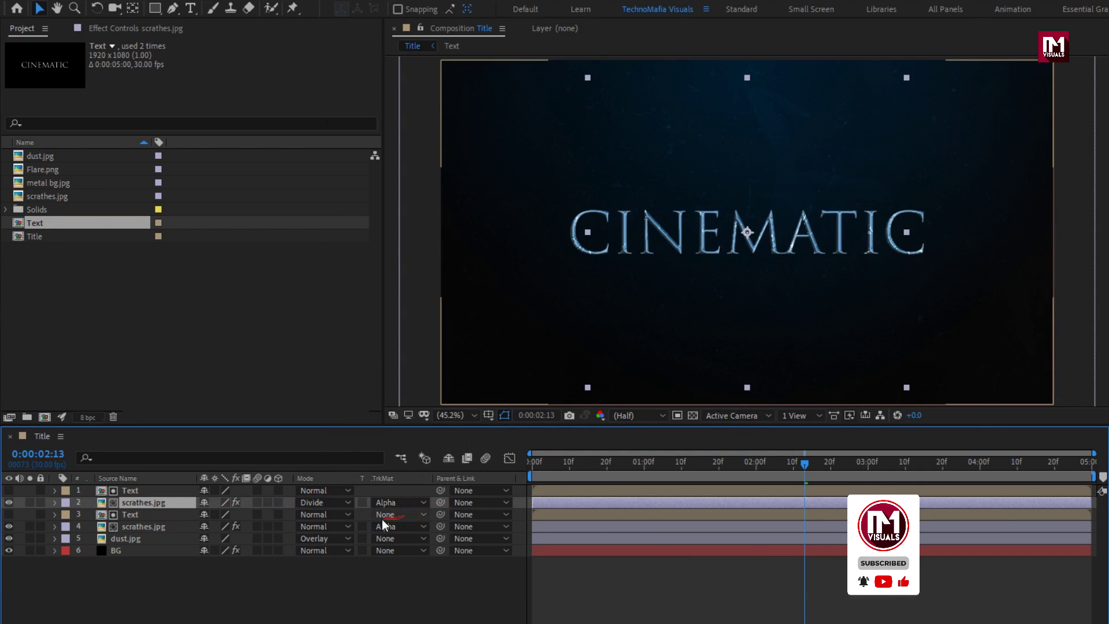
left_click(64, 581)
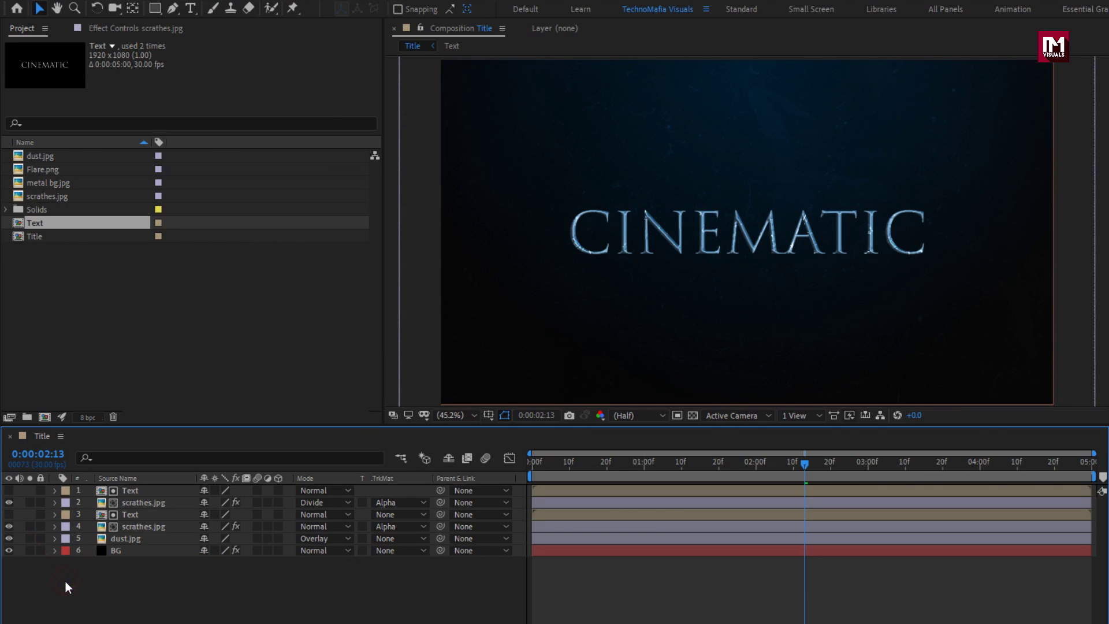
left_click(44, 184)
Step: Add metal bg.jpg as a hidden top layer and create a new adjustment layer
left_click_drag(57, 203, 131, 486)
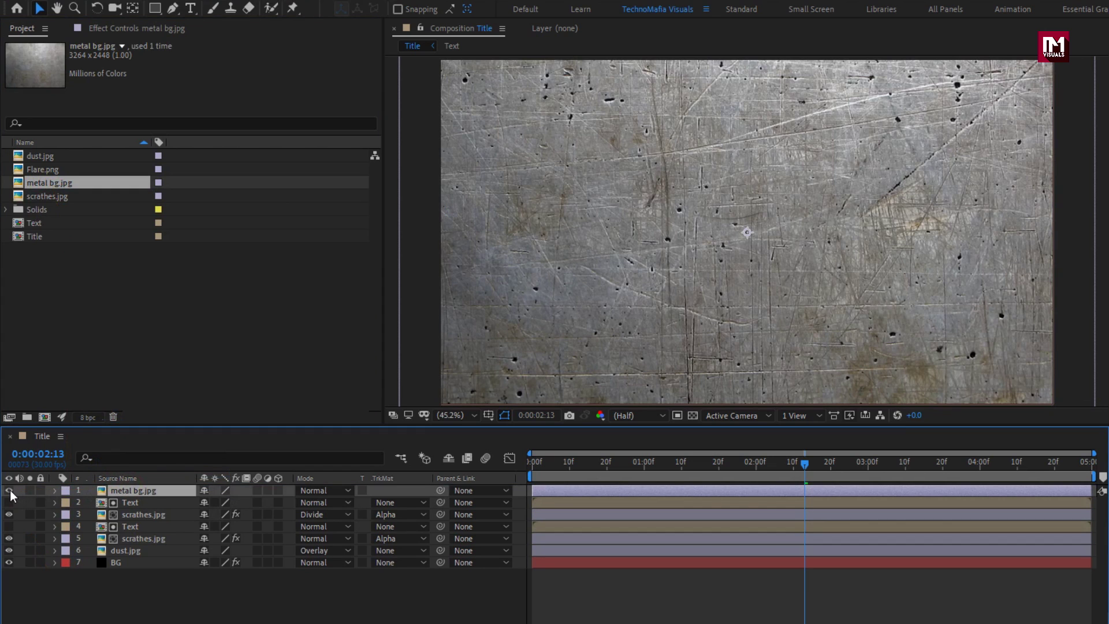
left_click(9, 489)
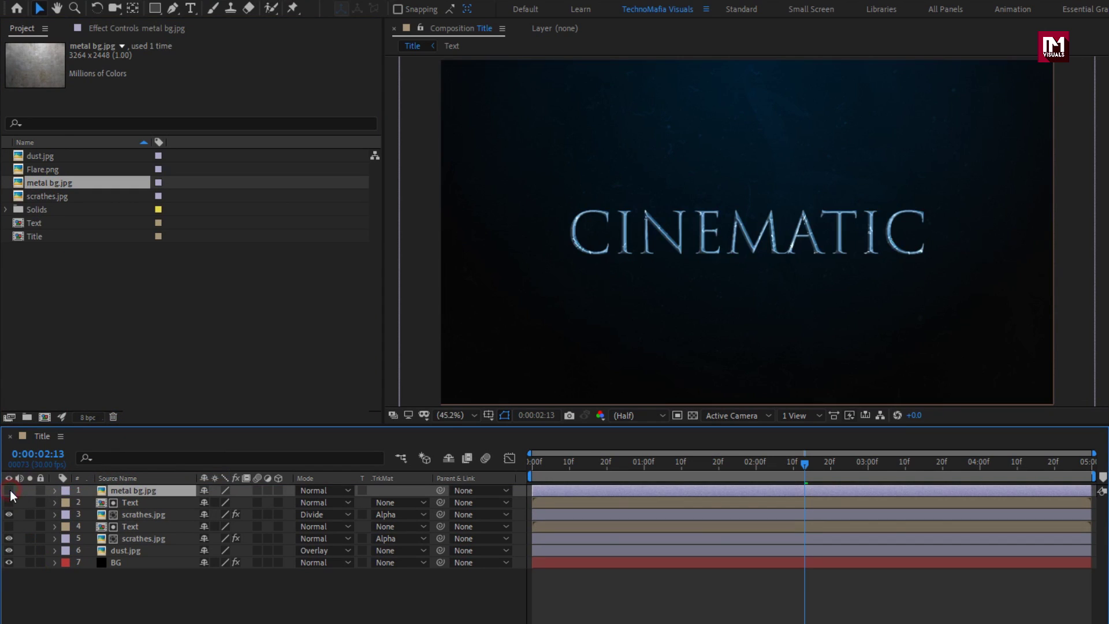
right_click(238, 504)
mouse_move(372, 513)
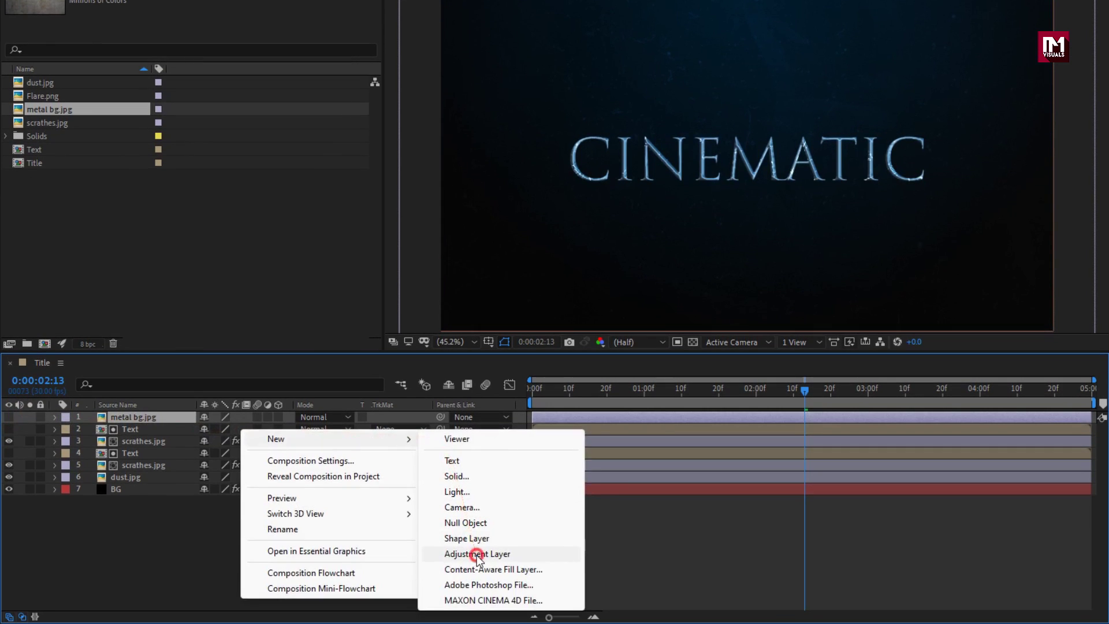
left_click(477, 607)
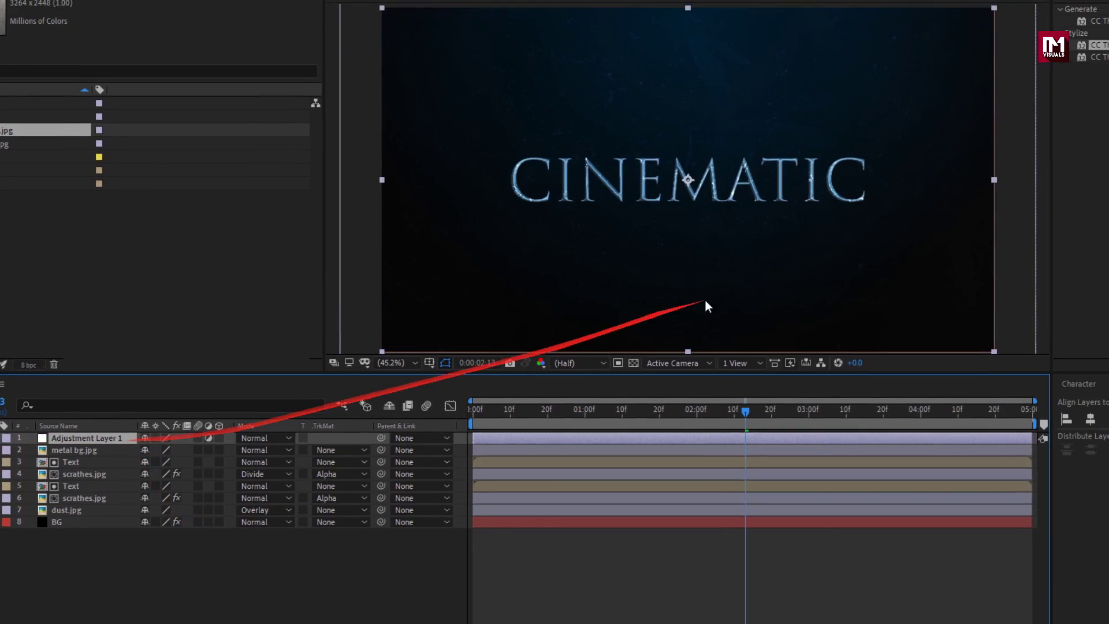
Step: Apply Texturize to the adjustment layer using metal bg.jpg with 230° light direction
type("cc thr")
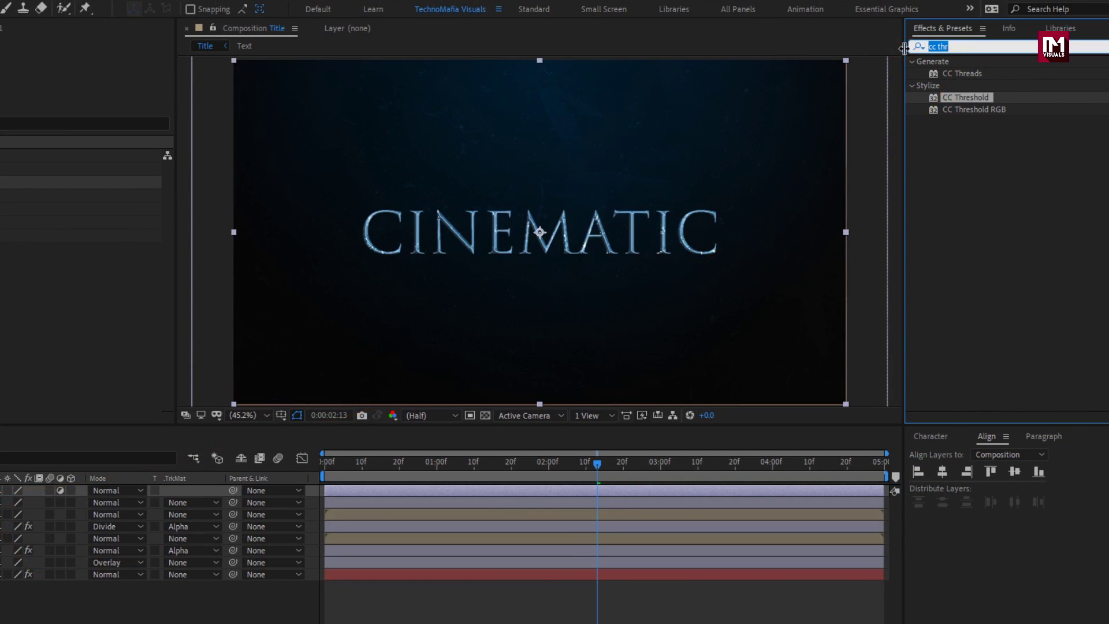
type("text")
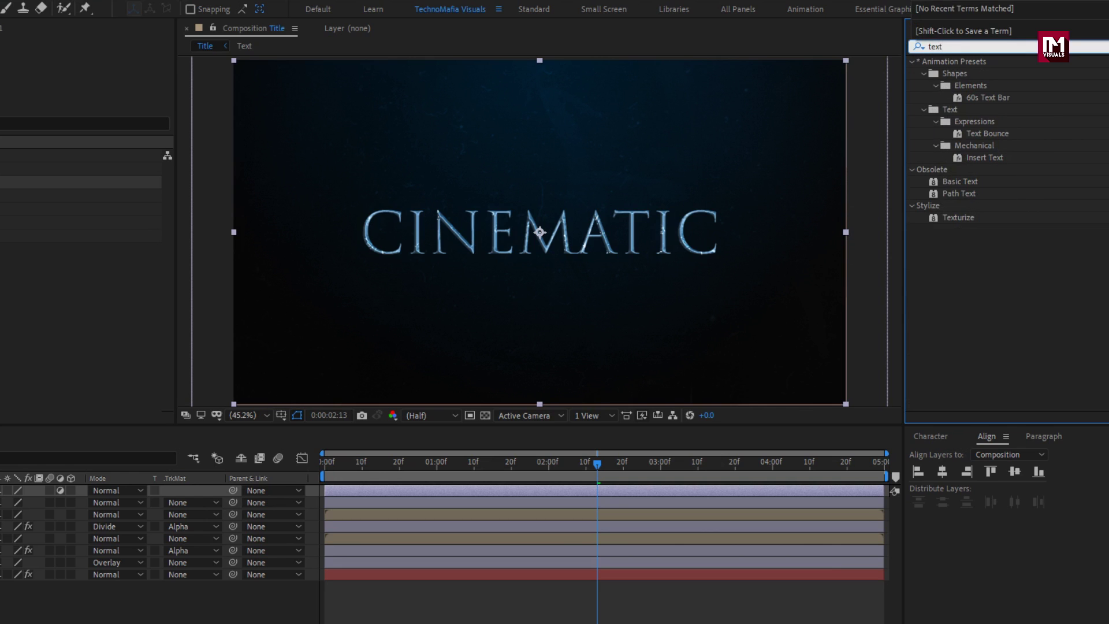
double_click(957, 217)
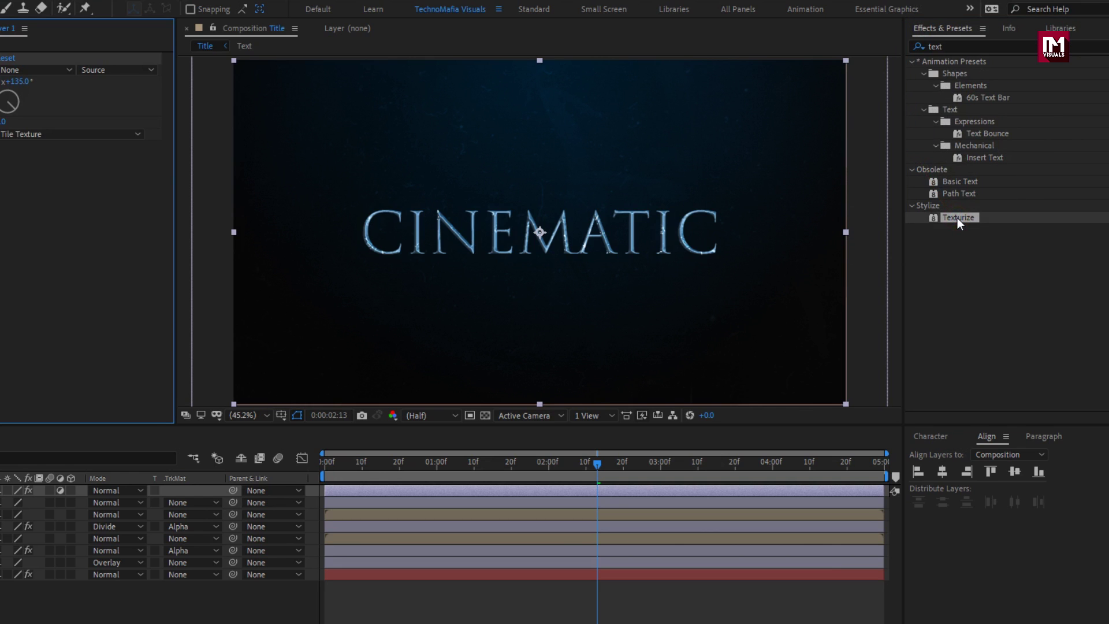
left_click(37, 70)
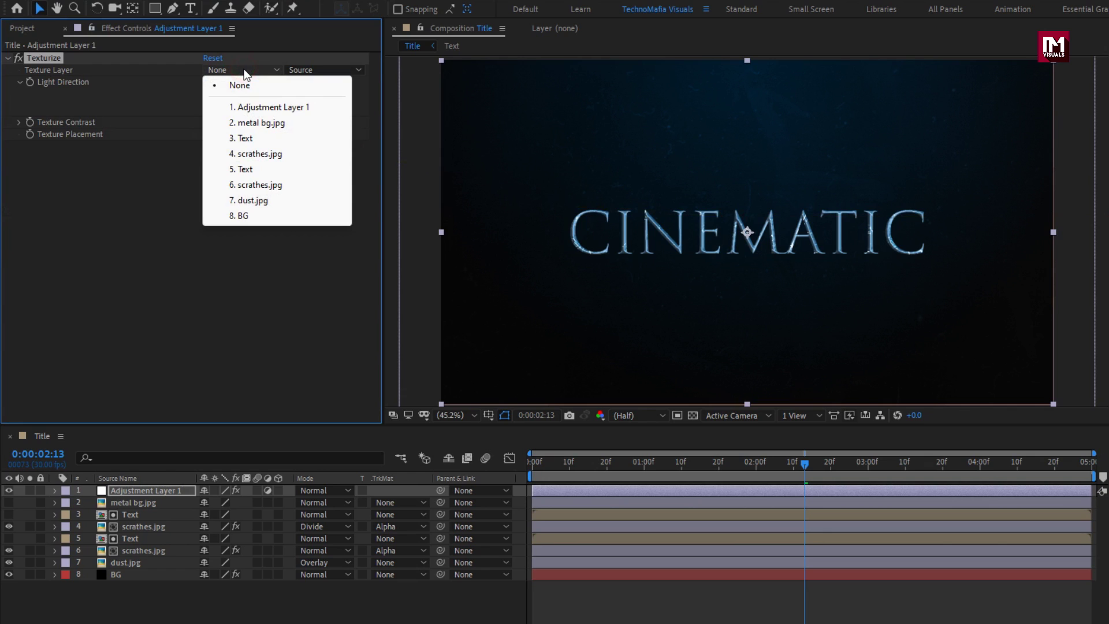
left_click(275, 122)
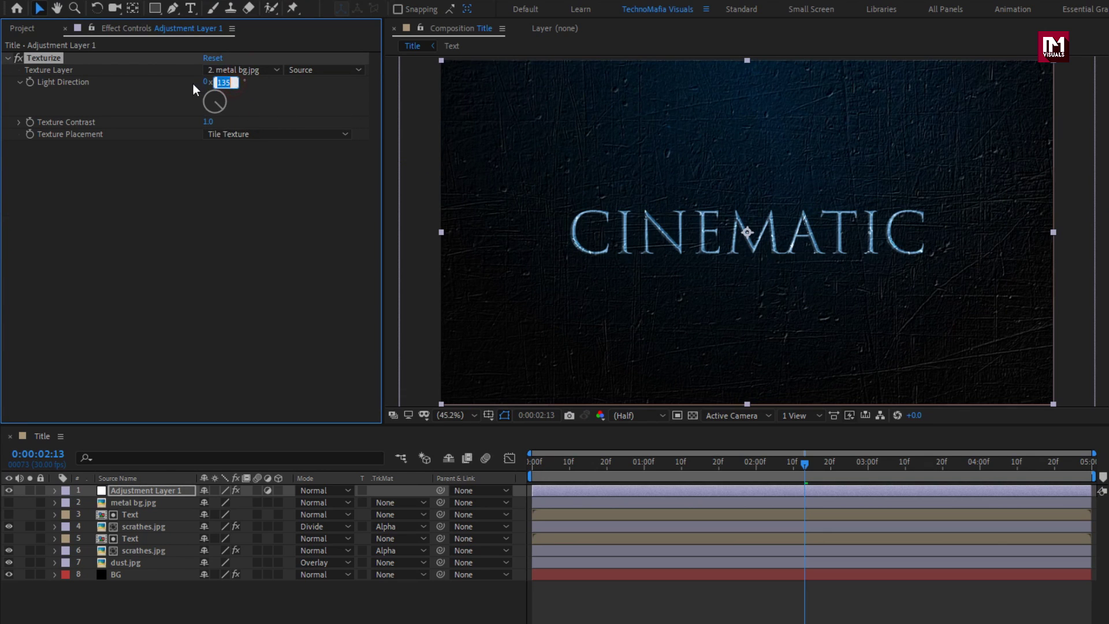
type("230")
key("Return")
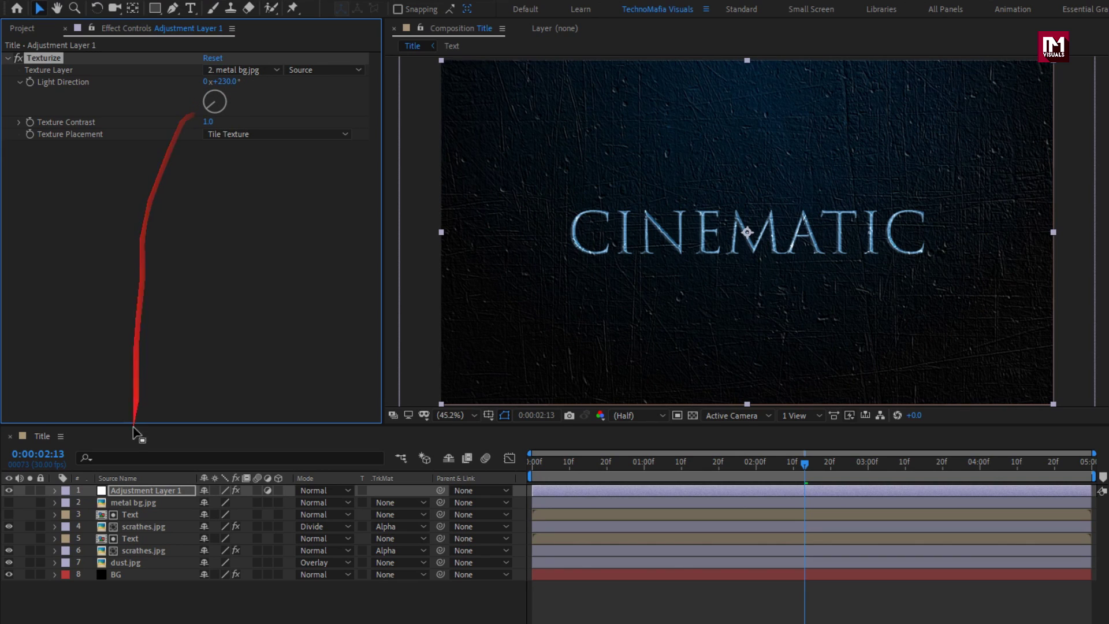
Step: Pre-compose the six title layers into a precomp named Metal Text
left_click(124, 491)
left_click(127, 504, "ctrl")
left_click(130, 515, "ctrl")
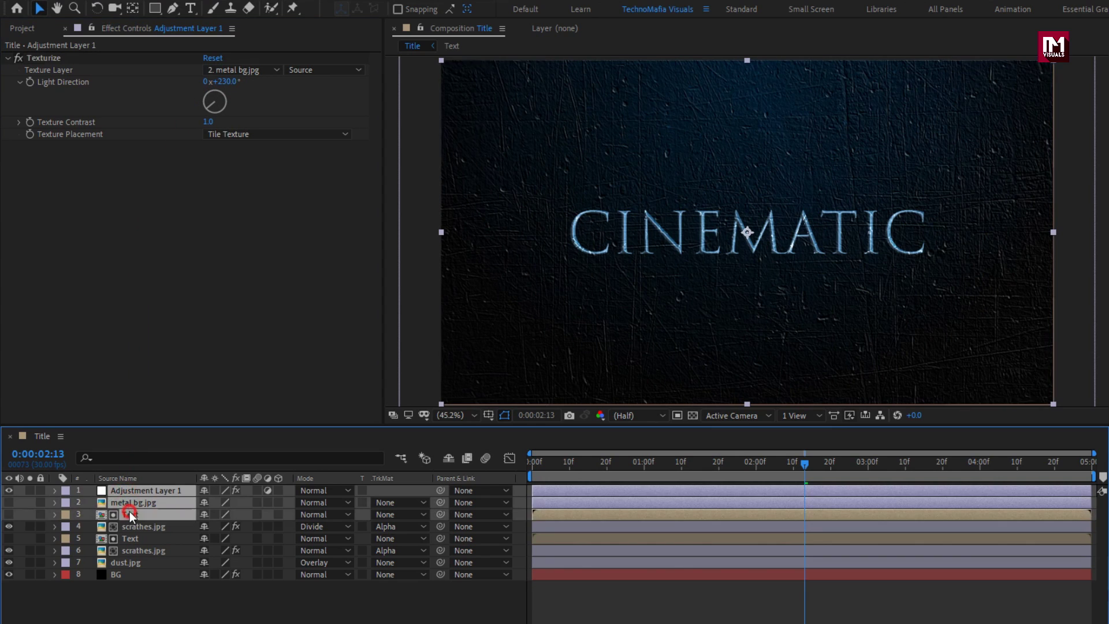
left_click(133, 527, "ctrl")
left_click(132, 540, "ctrl")
left_click(134, 550, "ctrl")
right_click(157, 551)
left_click(192, 489)
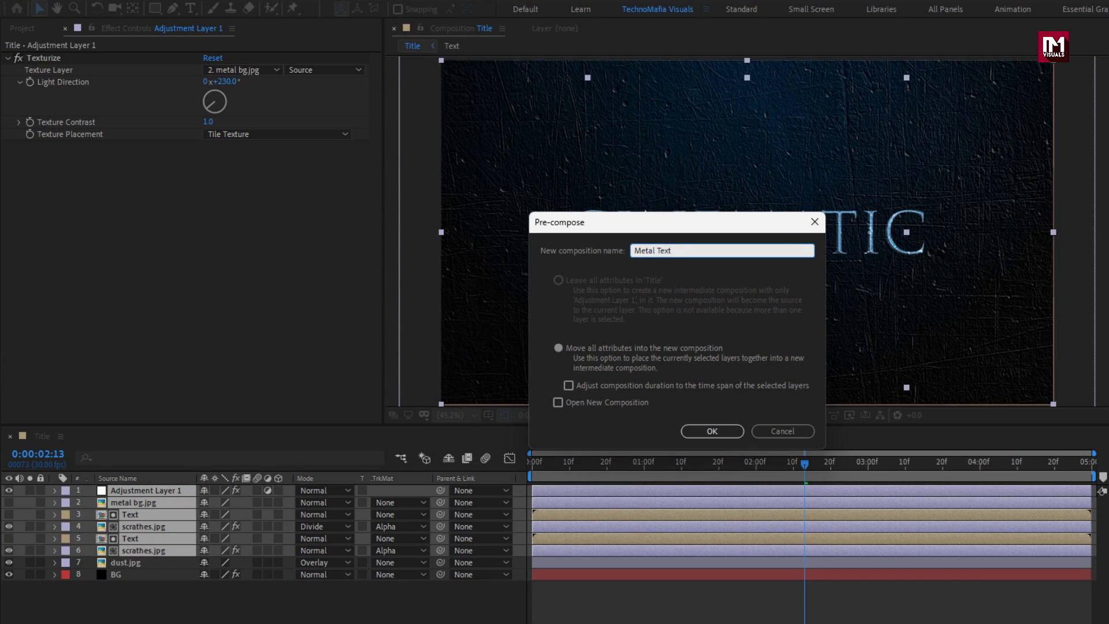
left_click(710, 430)
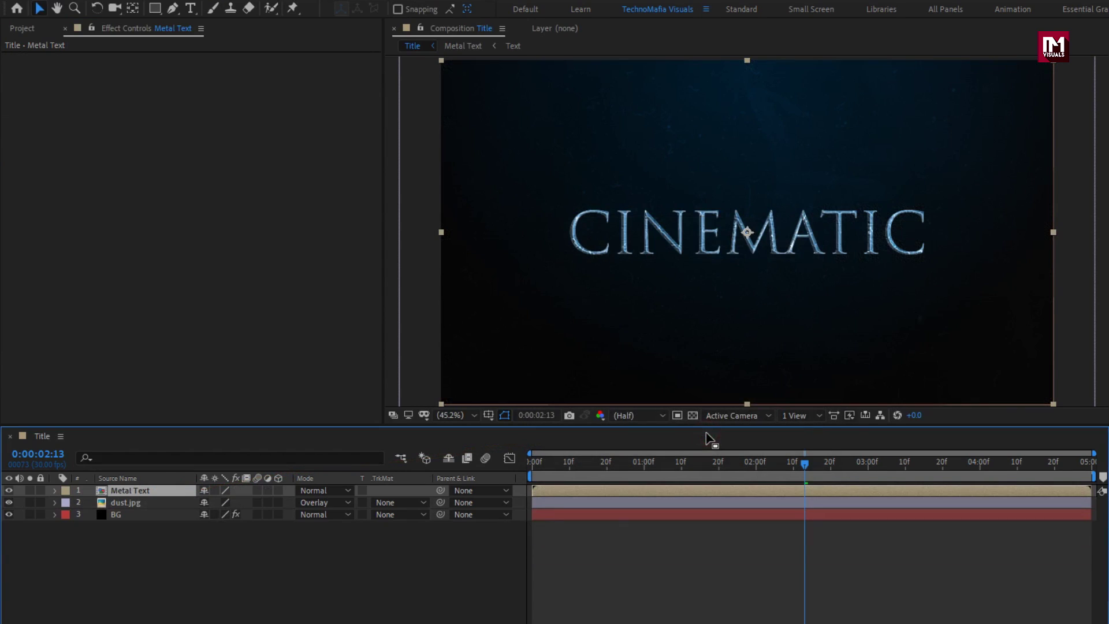
Step: Make dust.jpg and Metal Text 3D, and animate dust.jpg's Z rotation from 0° to 10°
left_click(135, 504)
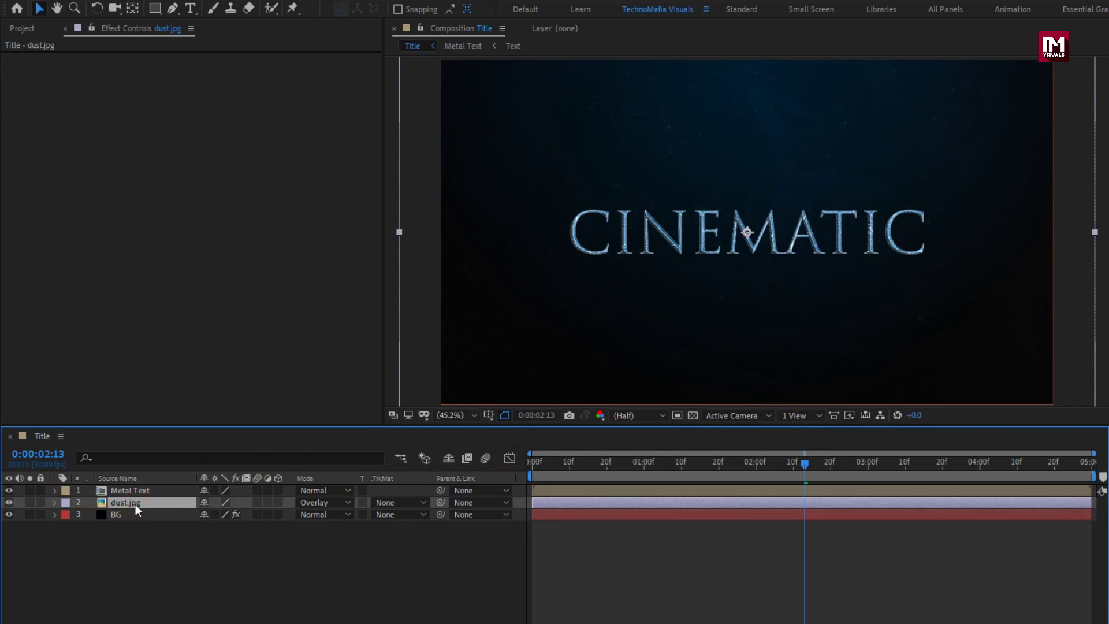
left_click(278, 503)
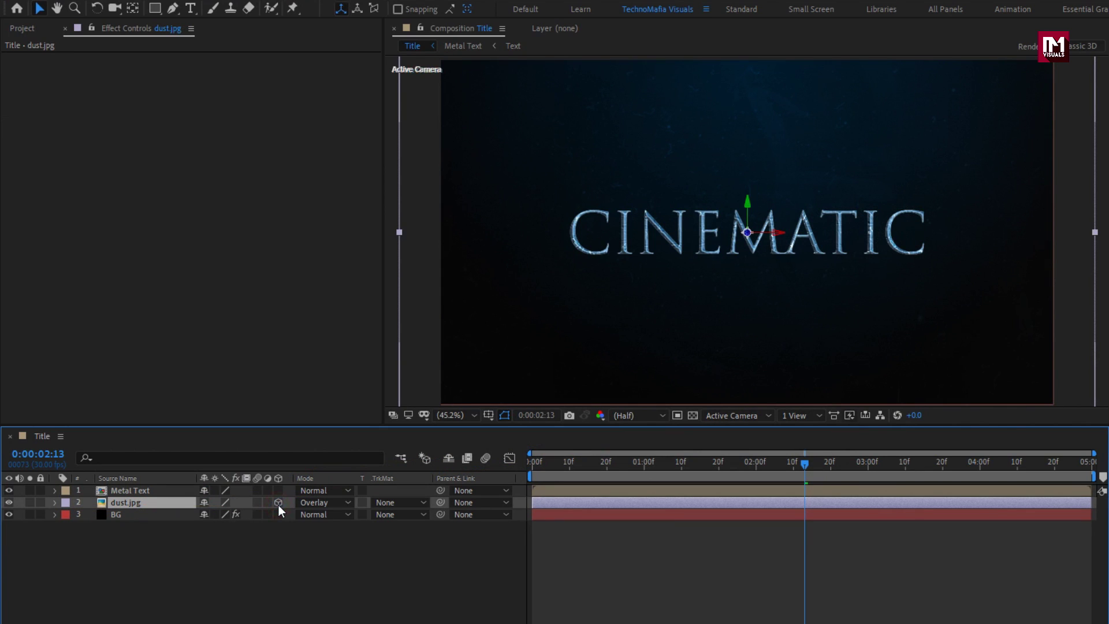
left_click(279, 491)
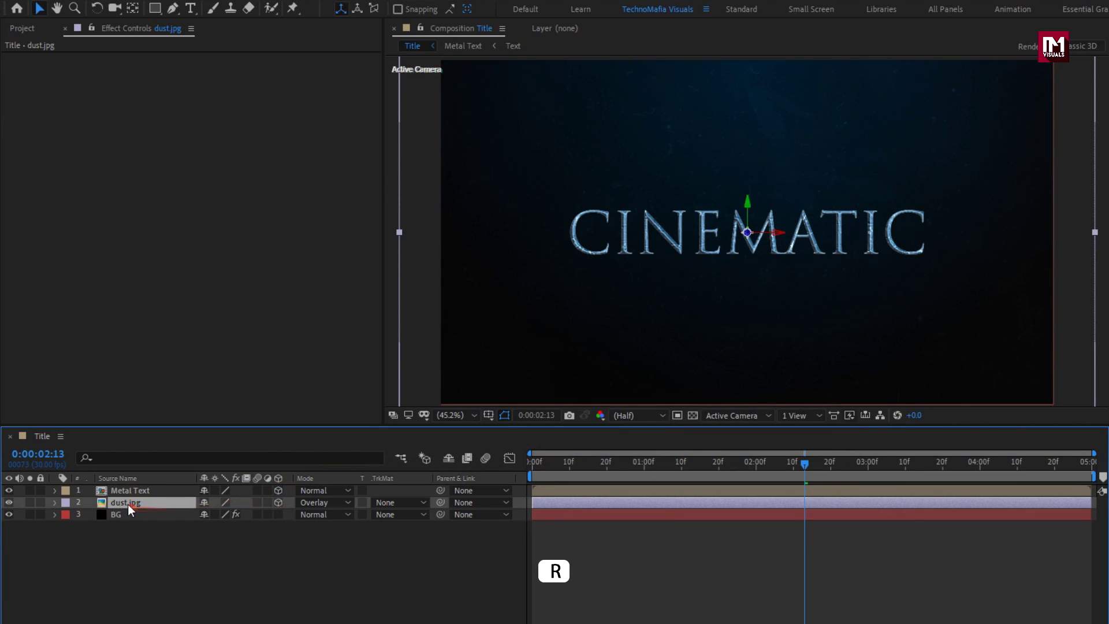
key("r")
left_click(522, 464)
left_click(91, 551)
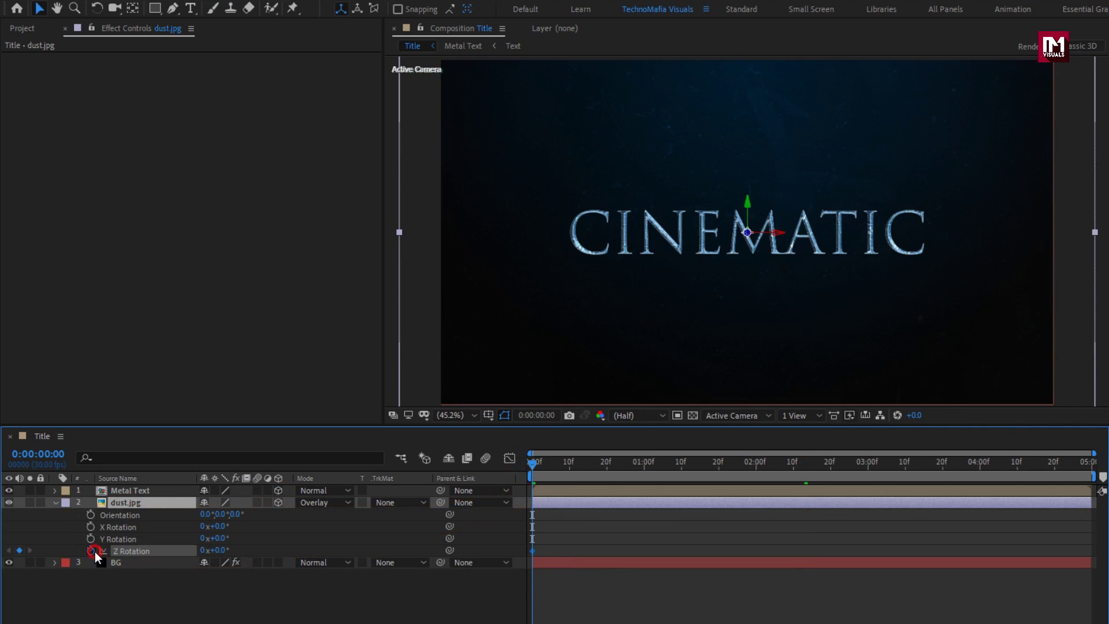
left_click_drag(717, 465, 1093, 471)
left_click(223, 549)
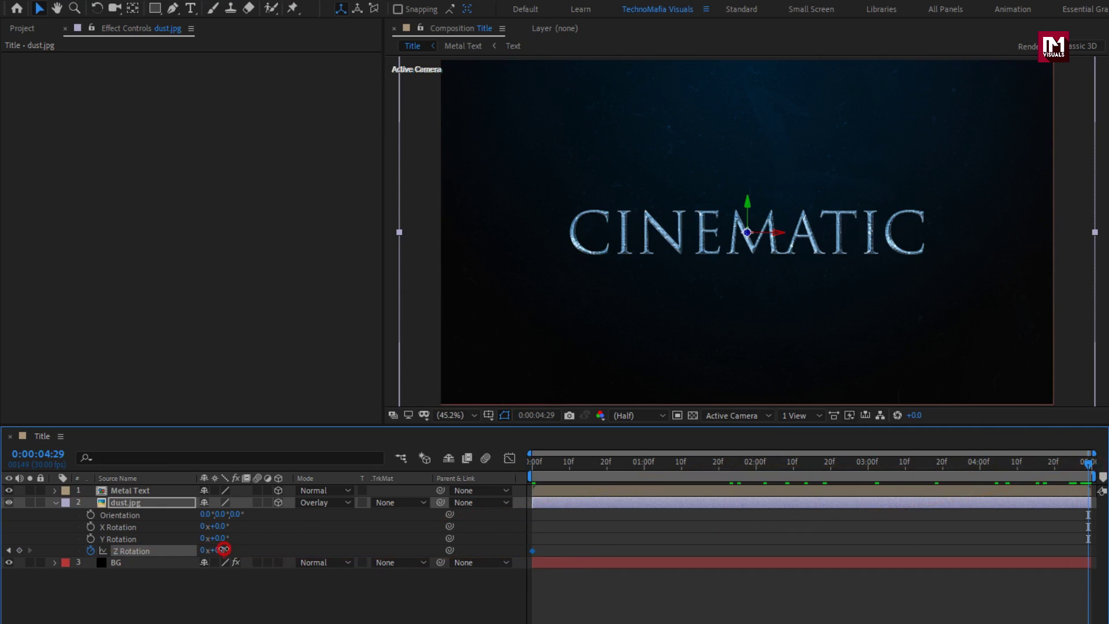
type("10")
key("Return")
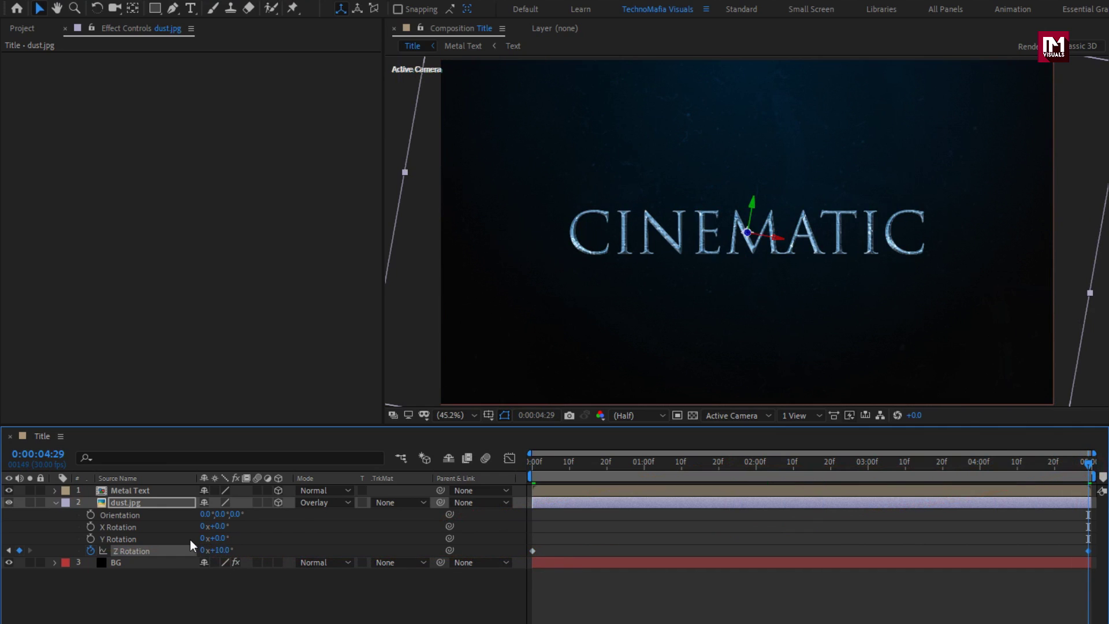
Step: Apply Optics Compensation to dust.jpg with Field Of View 100 and Reverse Lens Distortion on
left_click(154, 503)
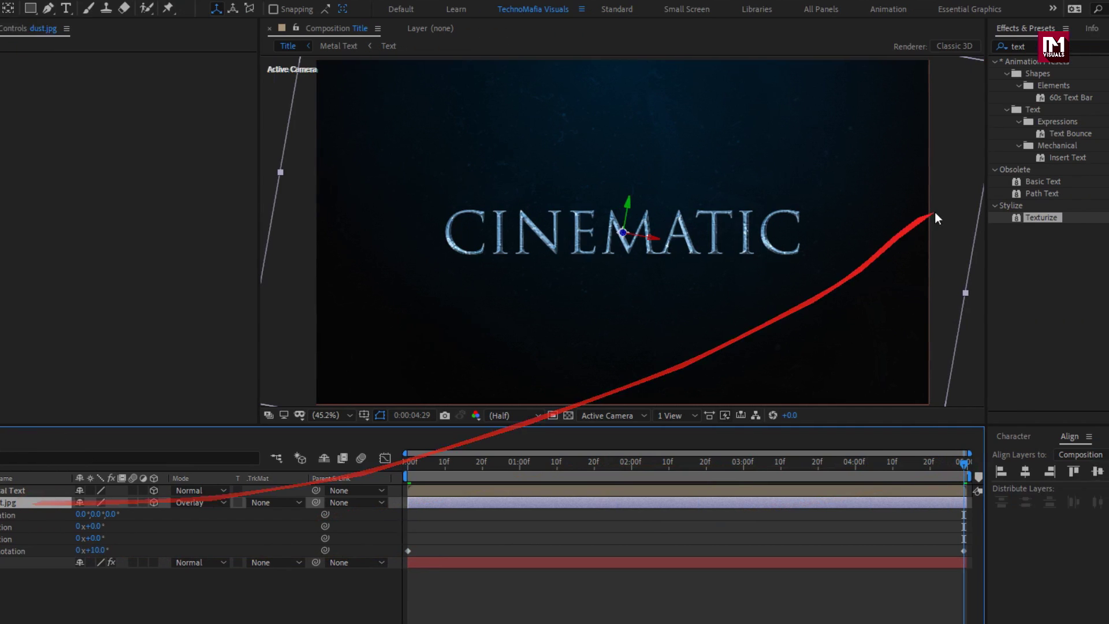
left_click_drag(948, 46, 898, 45)
type("opt")
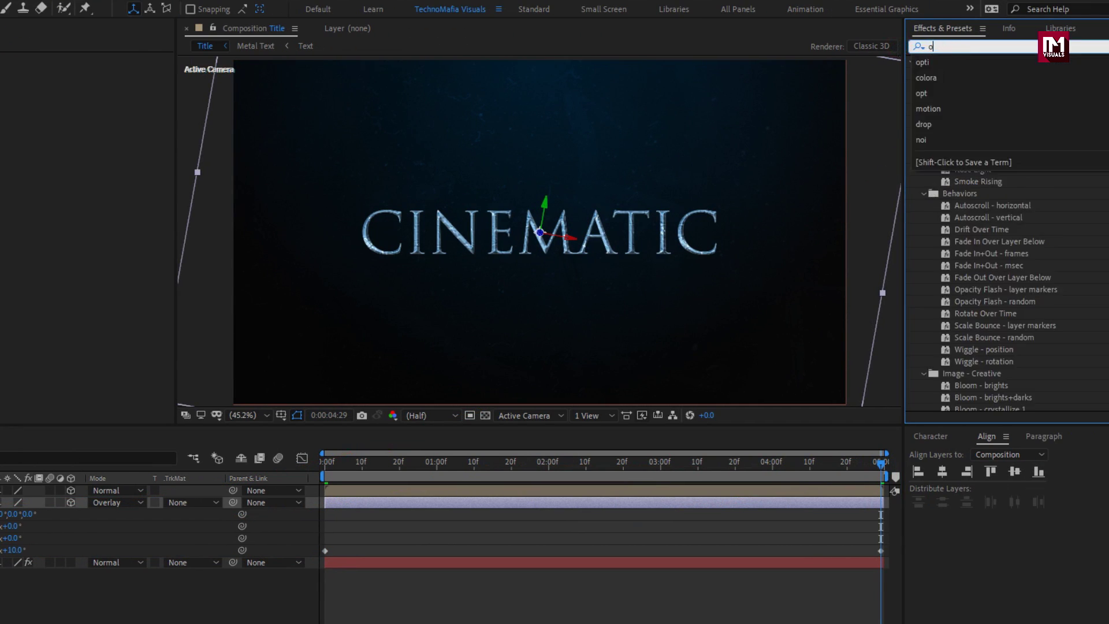
double_click(979, 121)
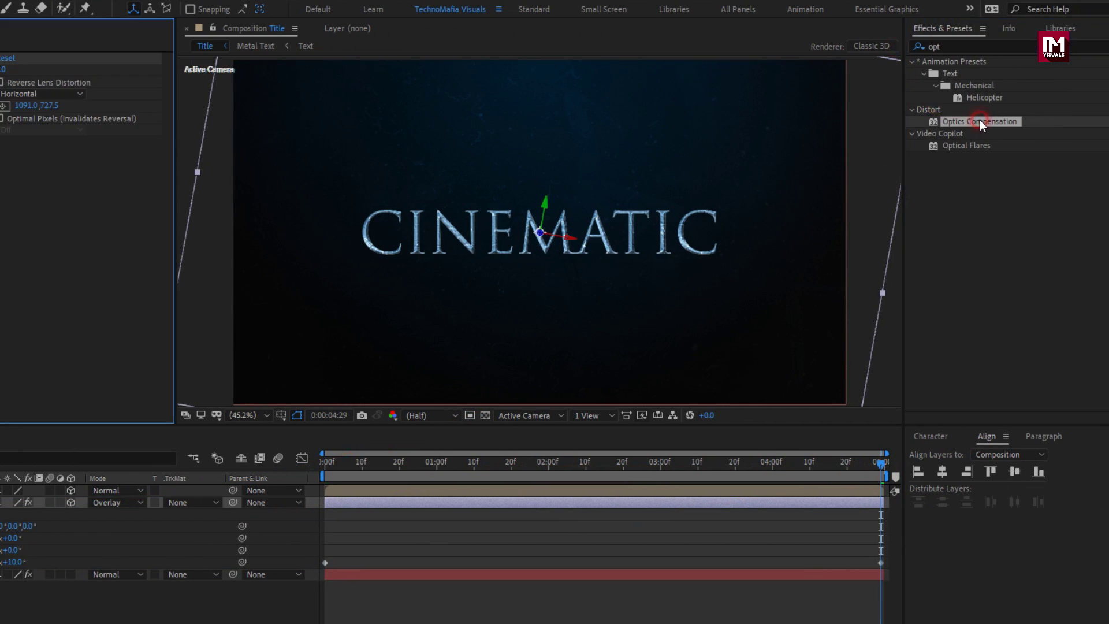
left_click(882, 468)
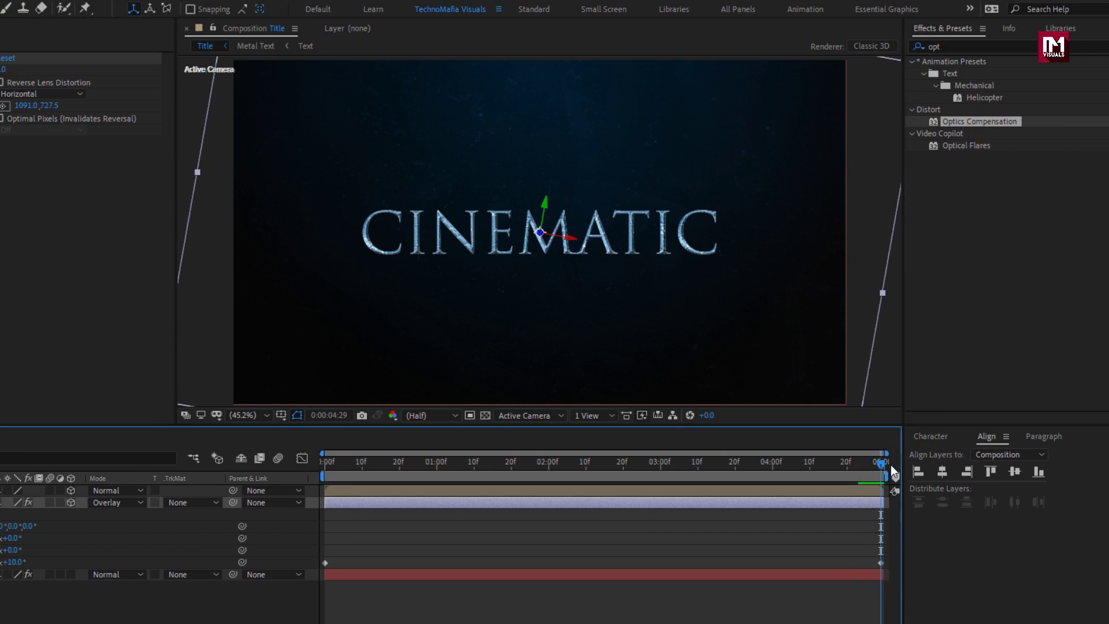
left_click(31, 73)
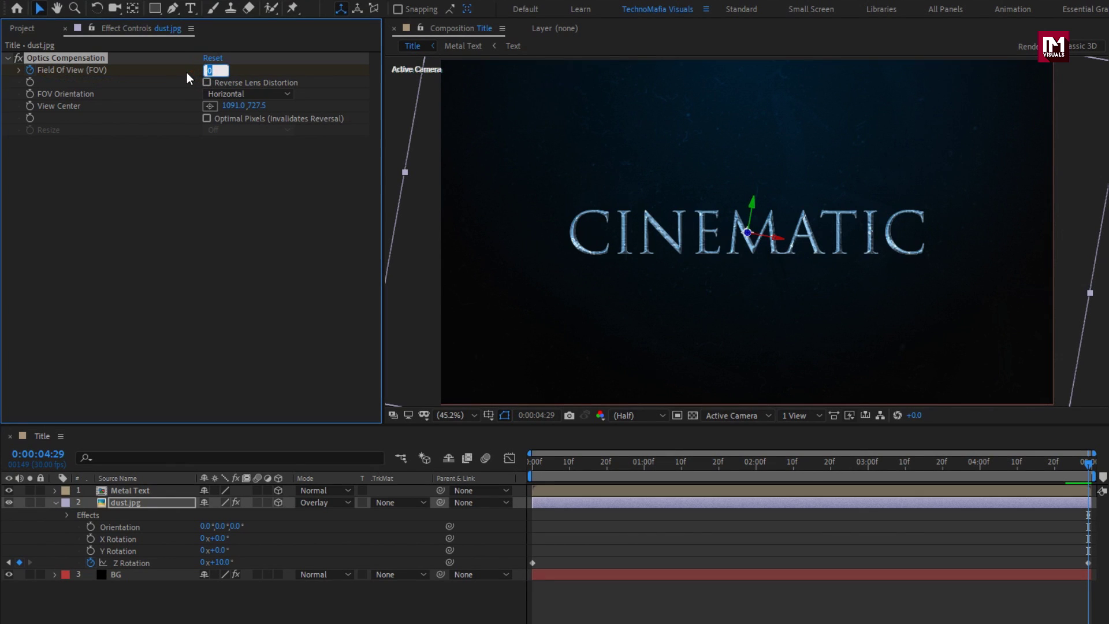
type("10")
left_click(206, 84)
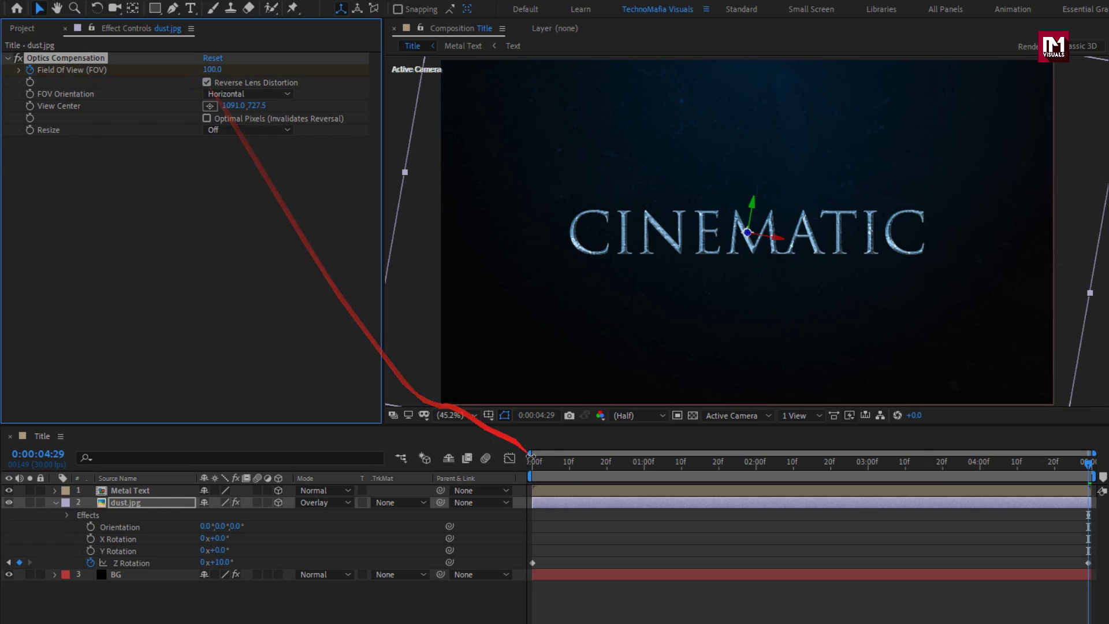
Step: Keyframe Field Of View 0 at the first frame and preview the distortion
left_click(535, 465)
key("space")
left_click_drag(535, 467, 521, 466)
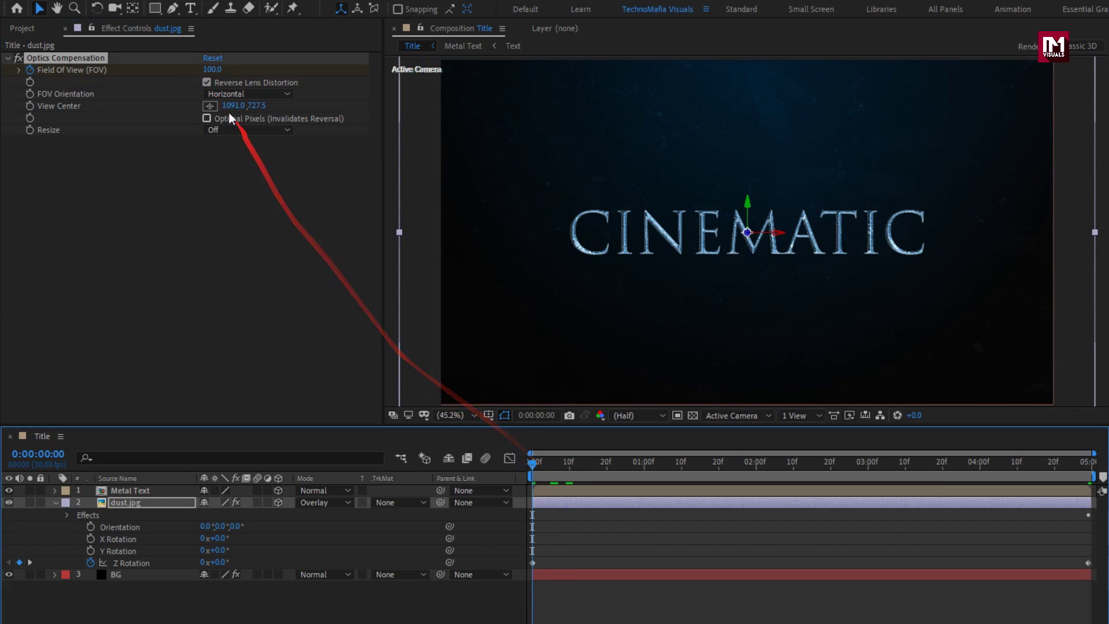
left_click(212, 70)
type("0")
key("Return")
left_click_drag(532, 462, 1082, 465)
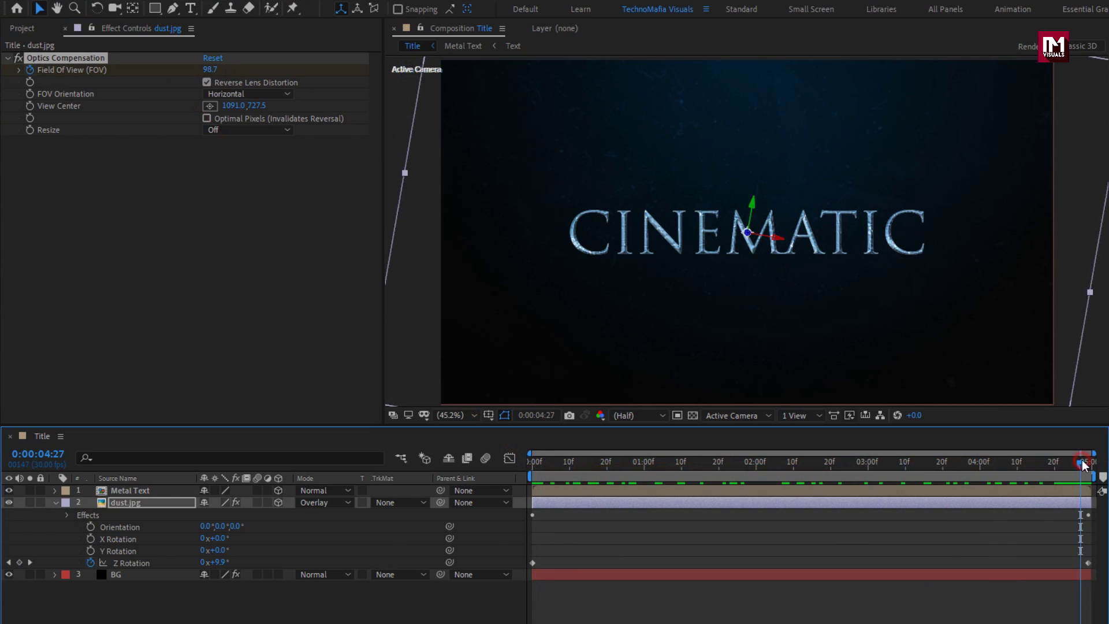
left_click(57, 503)
Step: Add a default camera and a 3D Null 1, and parent Camera 1 to Null 1
left_click(152, 532)
right_click(151, 532)
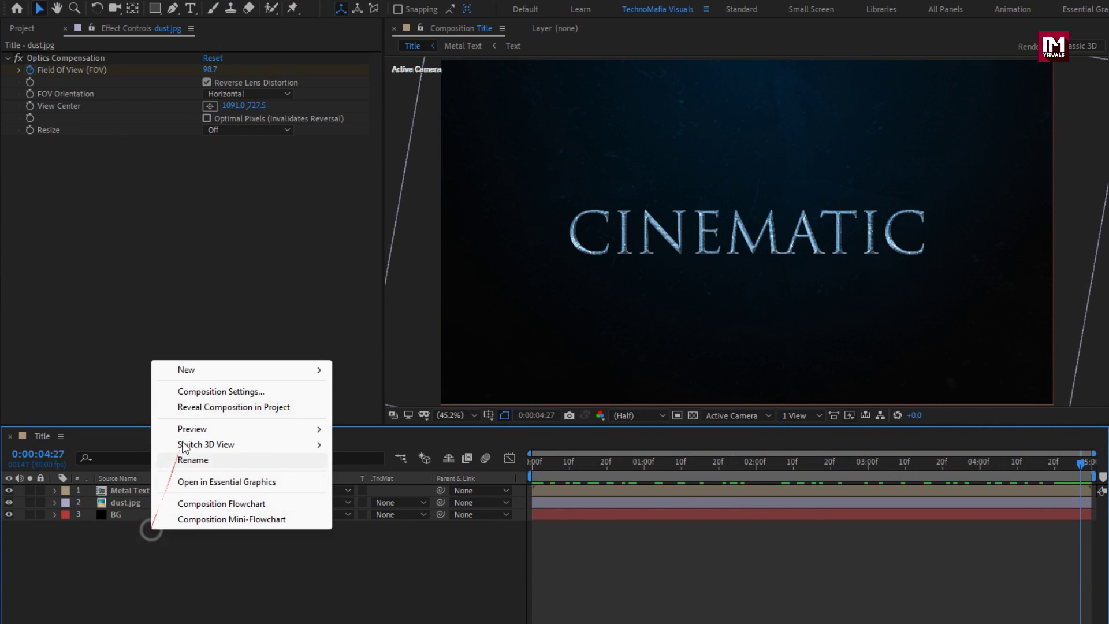
mouse_move(168, 369)
left_click(387, 441)
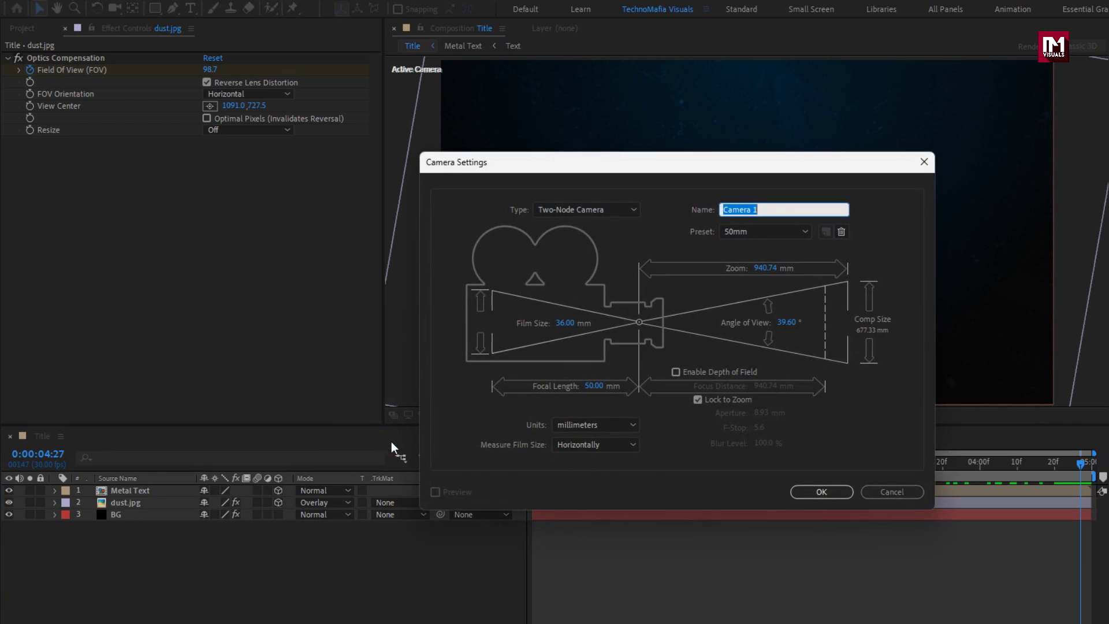
left_click(797, 490)
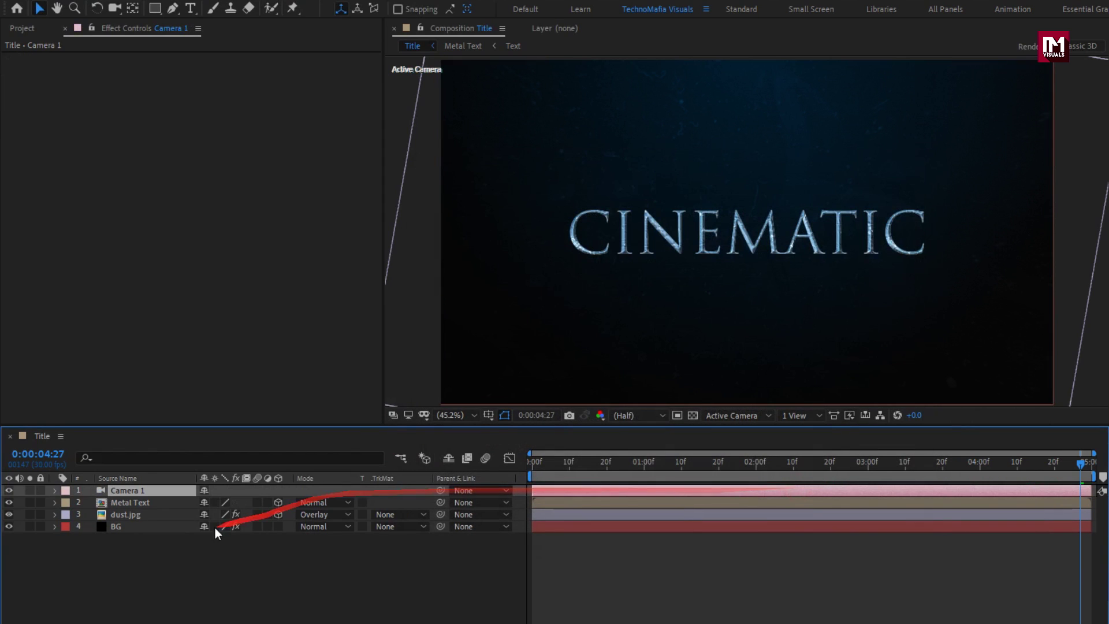
right_click(181, 536)
mouse_move(219, 375)
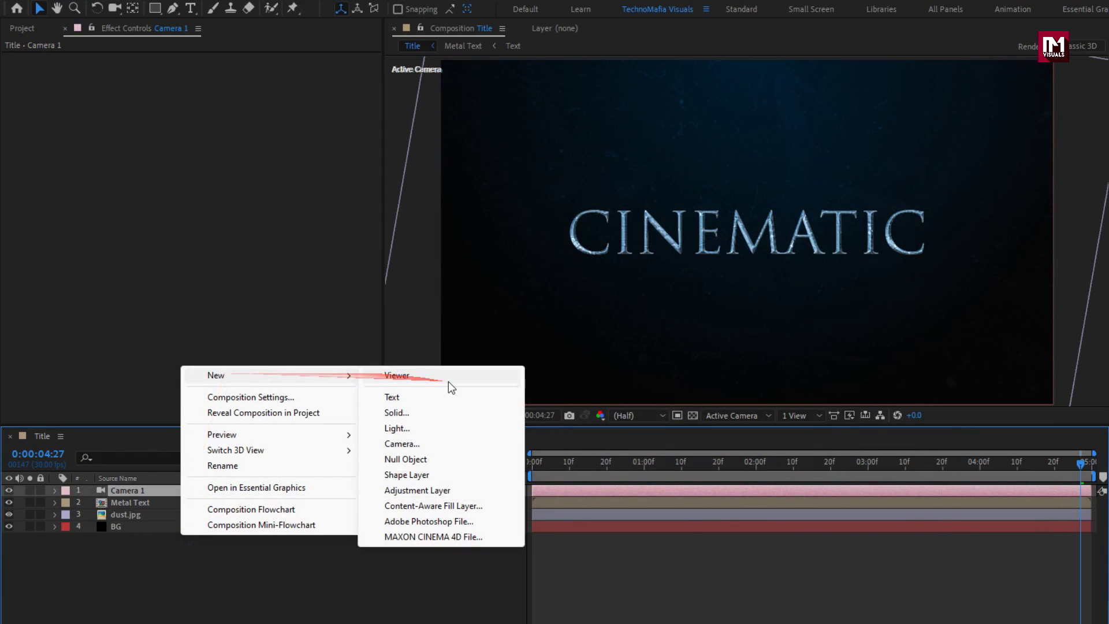
left_click(448, 460)
left_click(278, 489)
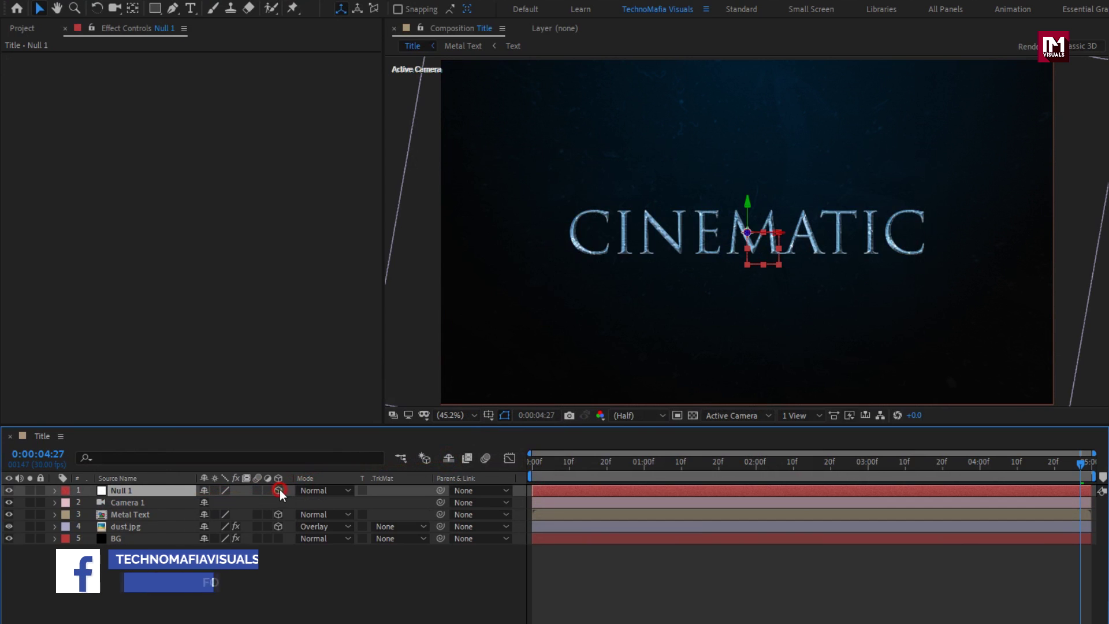
left_click(141, 503)
left_click(464, 502)
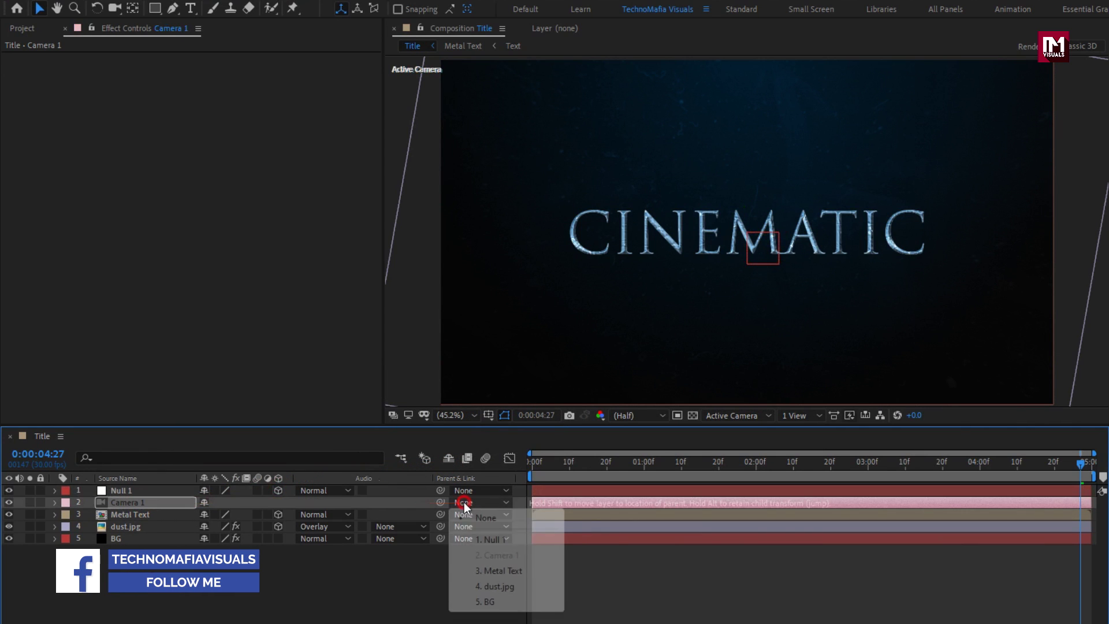
left_click(491, 539)
Step: Keyframe Null 1's Position from Z 0 at the start to about 250 at the last frame
left_click(134, 491)
key("p")
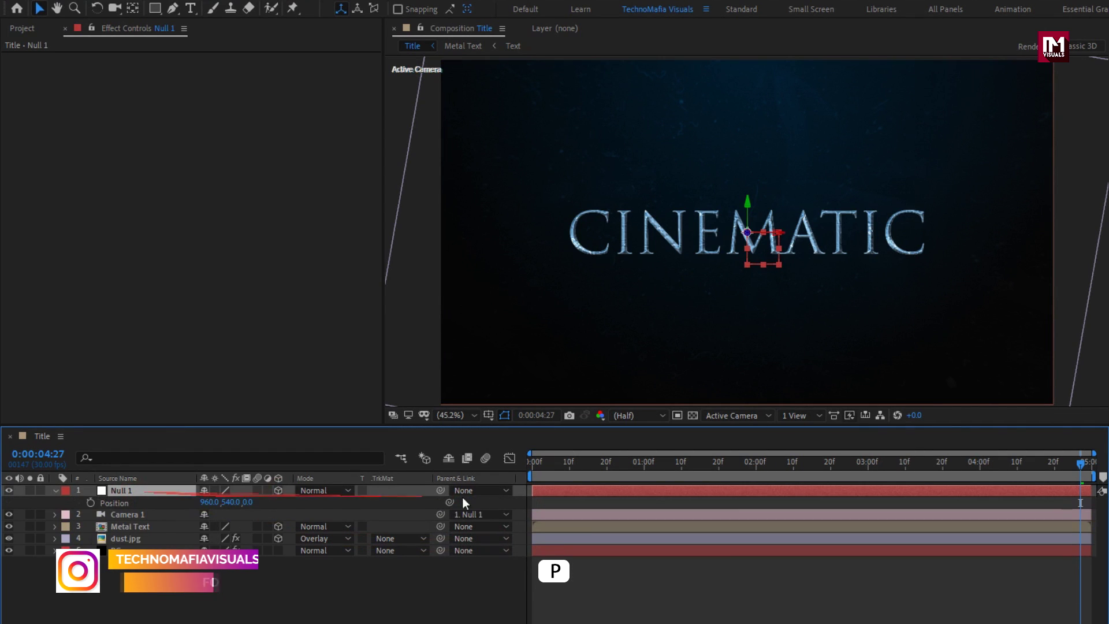
left_click(532, 466)
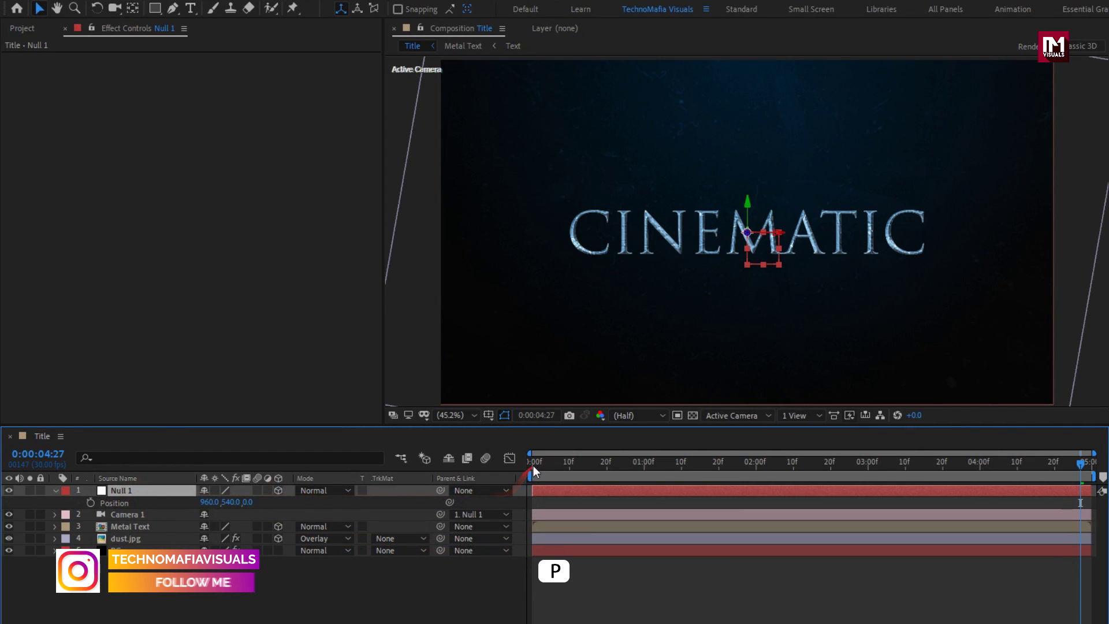
left_click(91, 503)
left_click(1051, 462)
left_click_drag(1066, 475, 1089, 464)
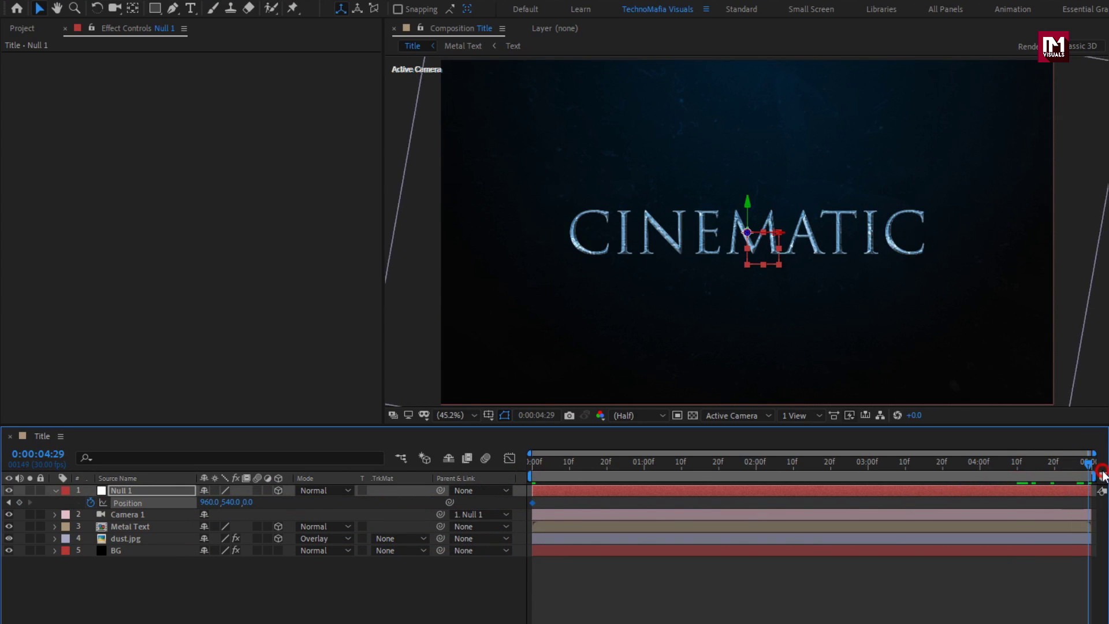
left_click_drag(250, 508, 432, 507)
left_click_drag(432, 507, 426, 507)
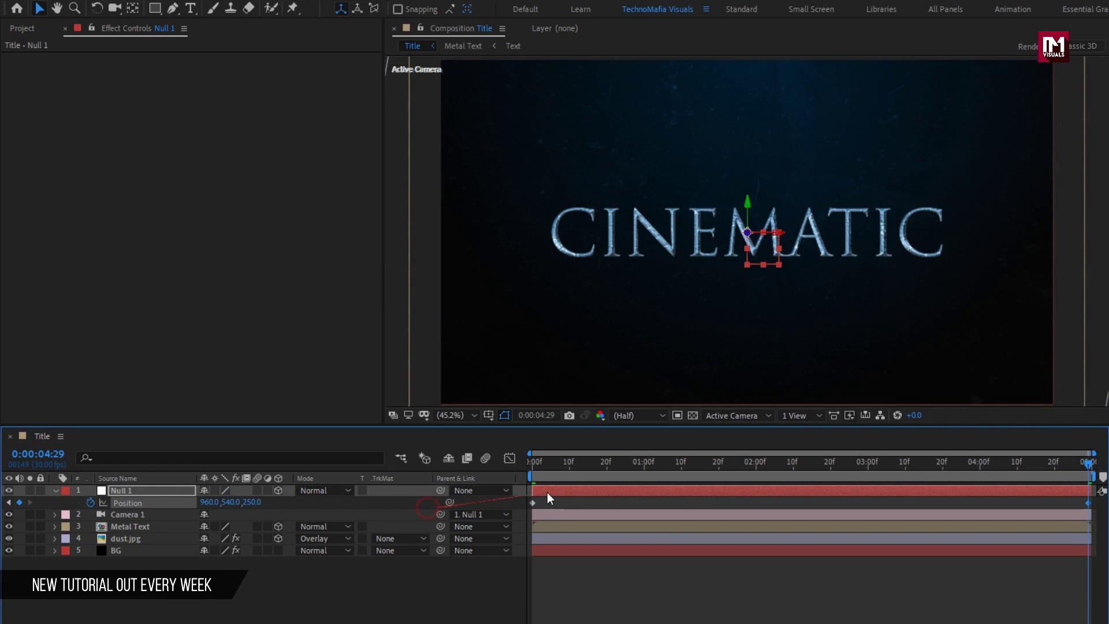
left_click_drag(535, 466, 685, 463)
left_click(56, 491)
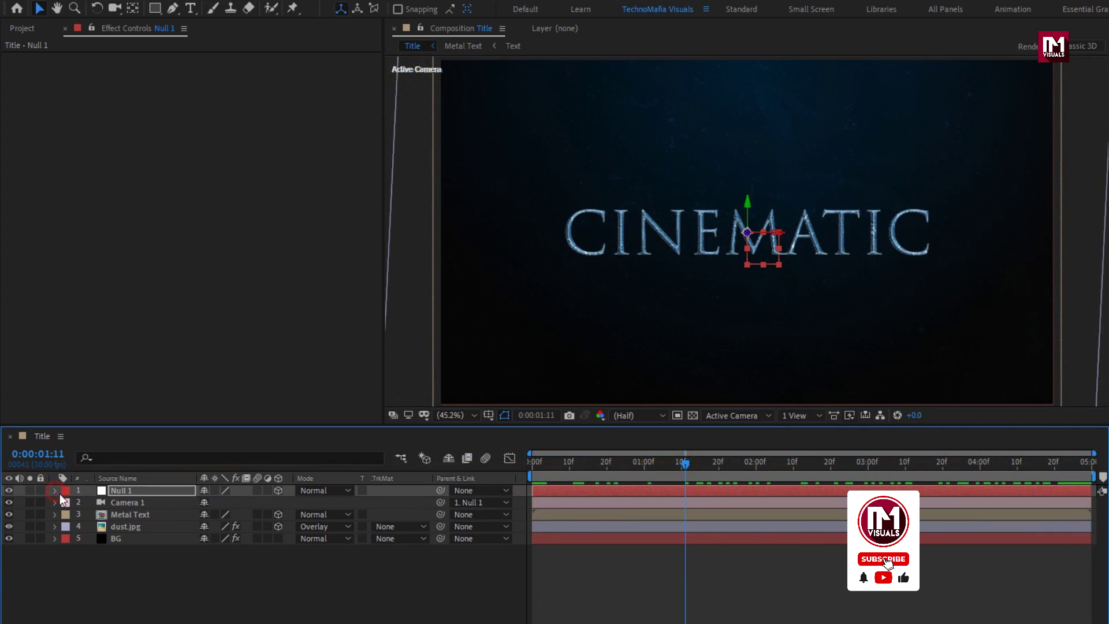
left_click(127, 515)
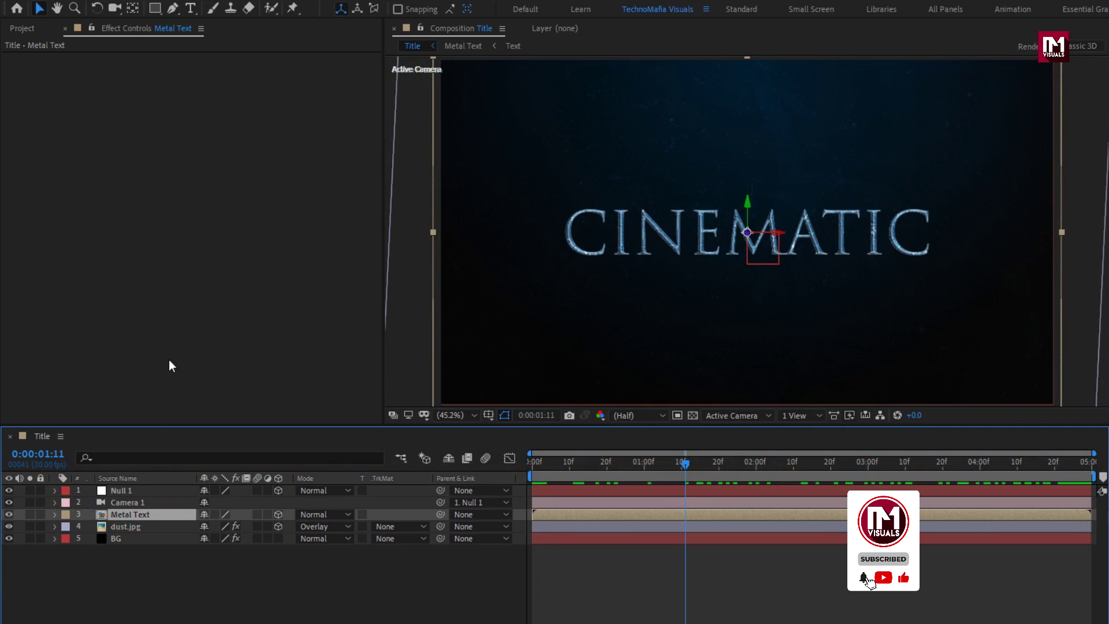
Step: Add a full-layer rectangle mask to Metal Text and keyframe its path at the last frame
double_click(154, 9)
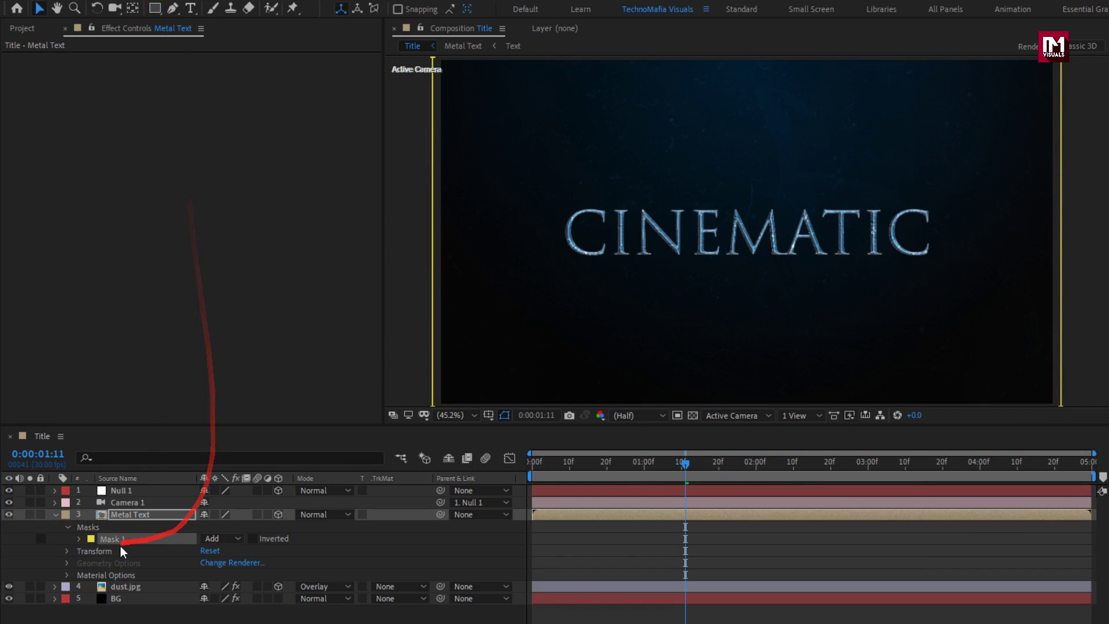
left_click(80, 538)
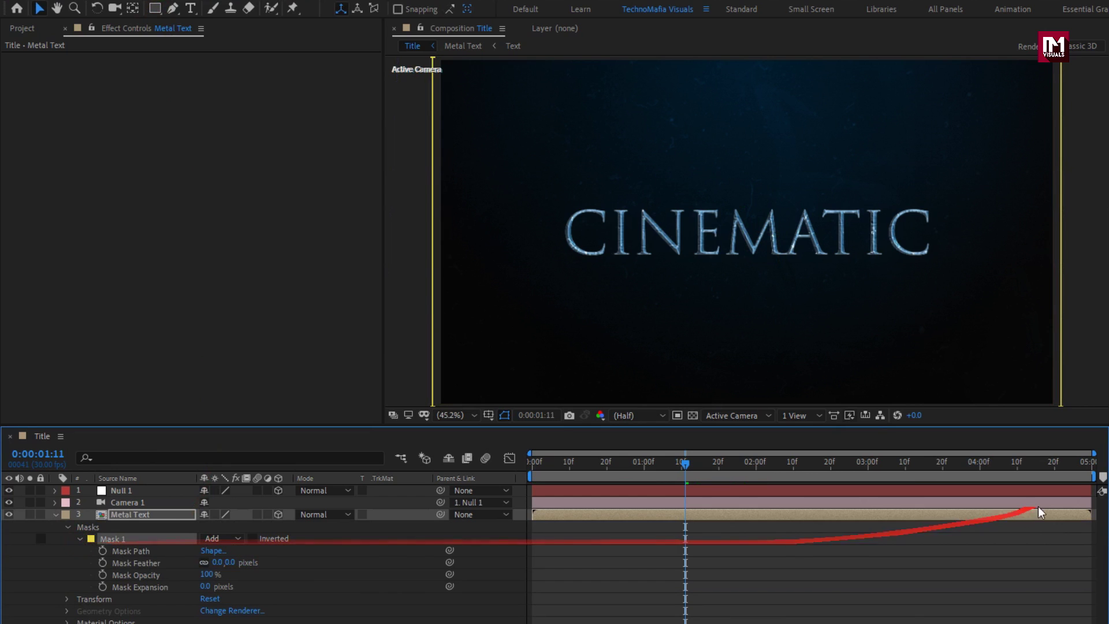
left_click(1091, 462)
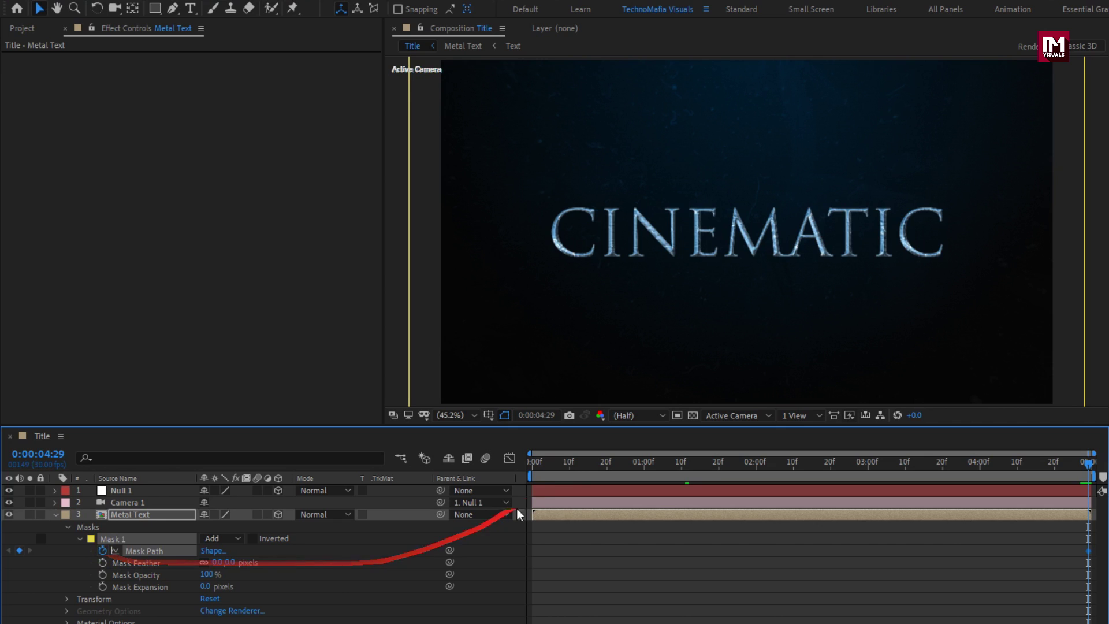
left_click(531, 463)
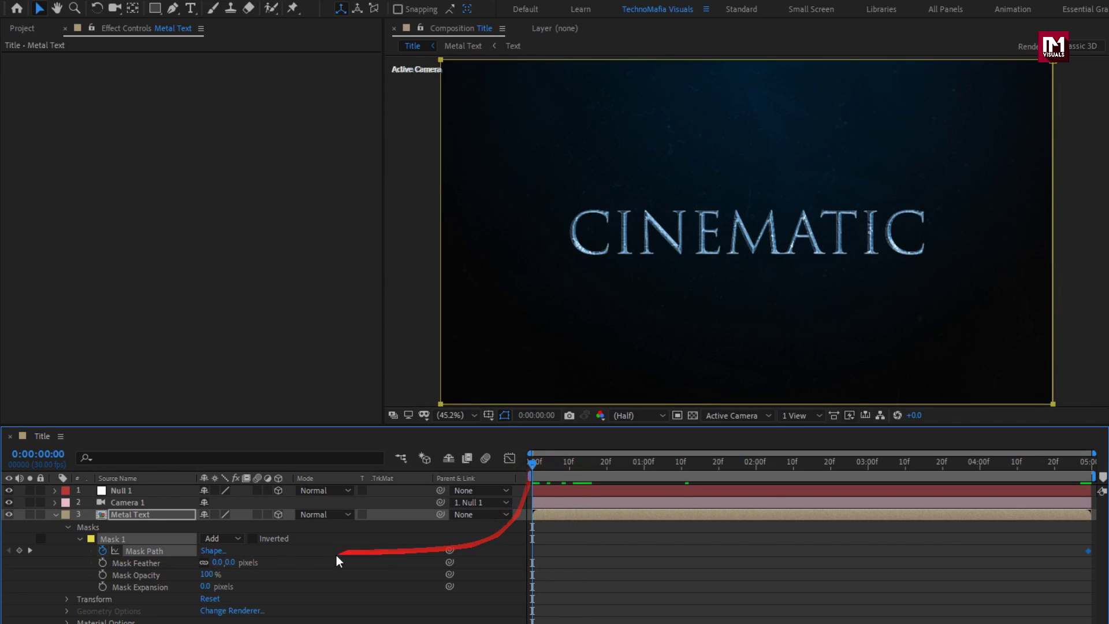
Step: Set the mask's right edge to 0% at frame 0 and give it a 500-pixel feather
left_click(207, 552)
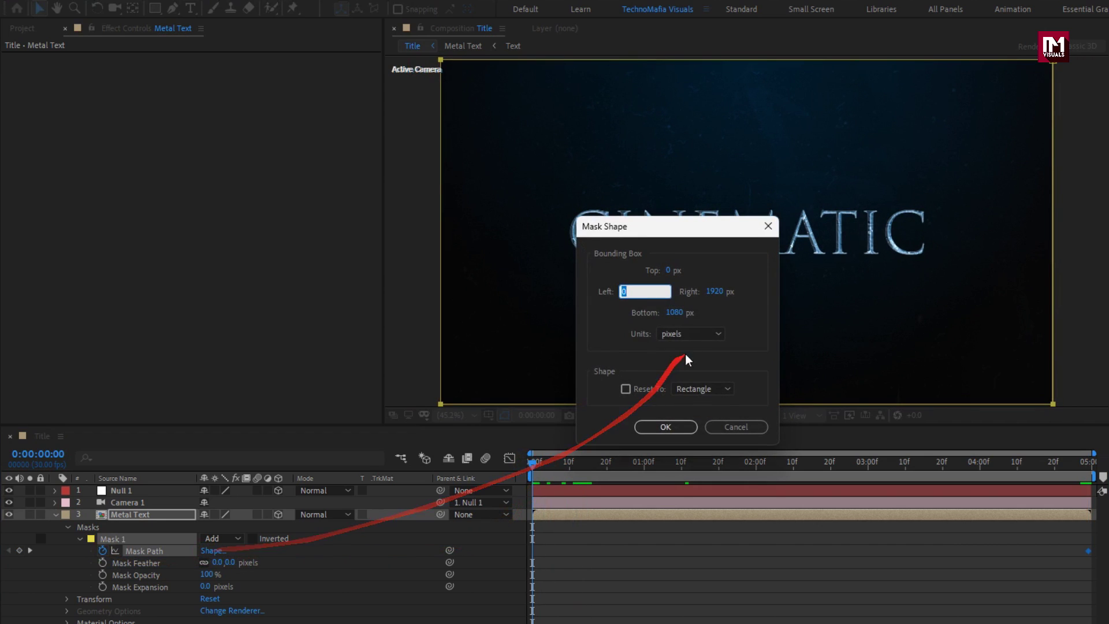
left_click(693, 334)
left_click(693, 395)
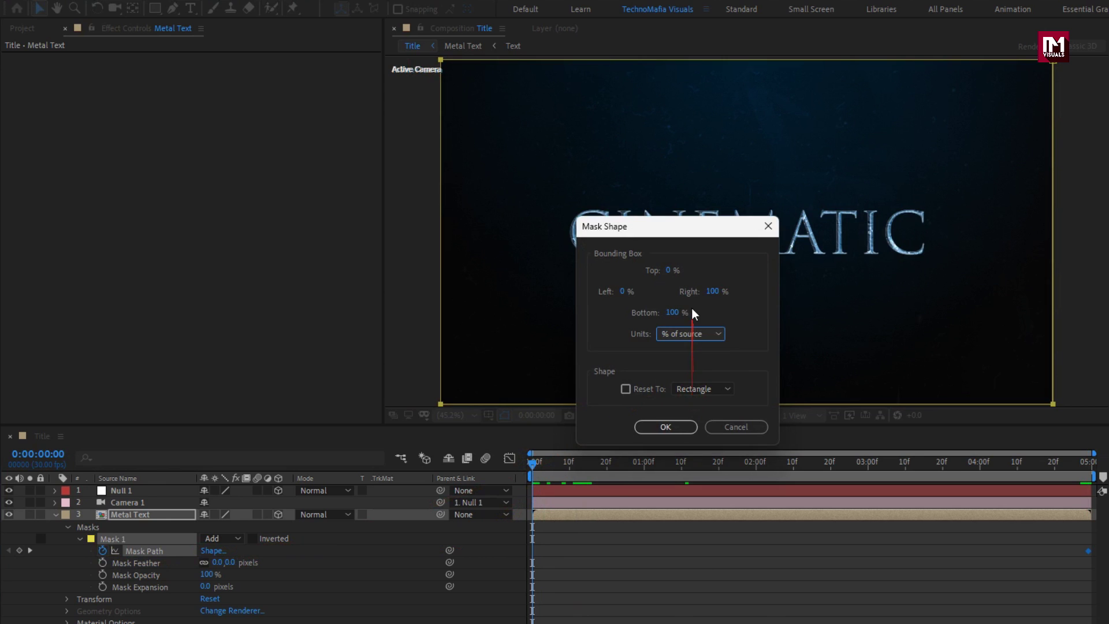
left_click(714, 293)
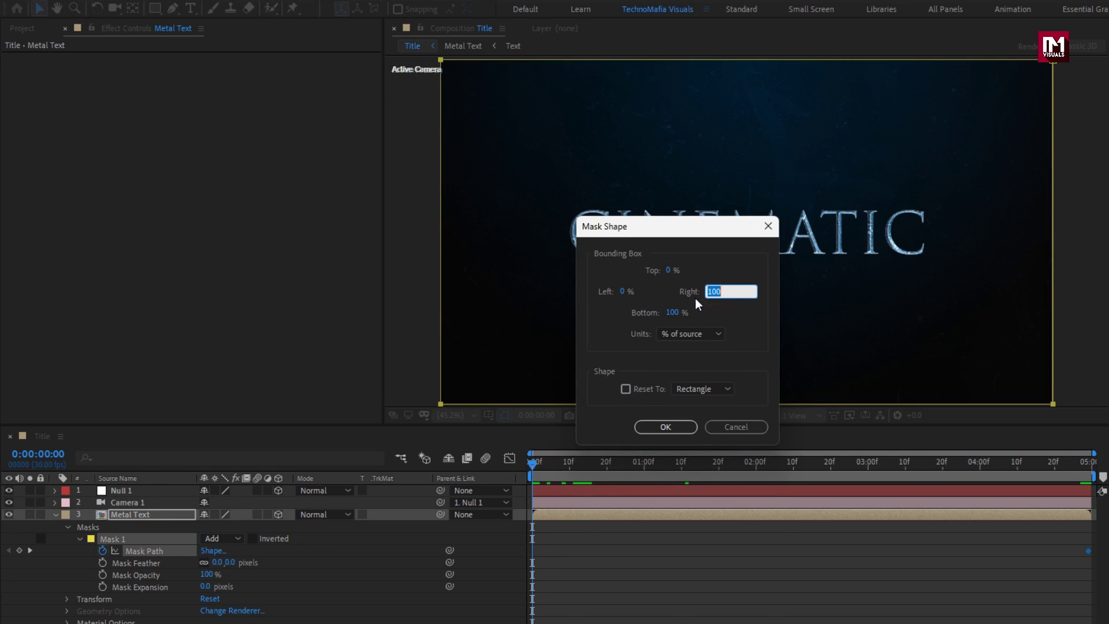
type("0")
left_click(669, 427)
left_click_drag(569, 470, 719, 465)
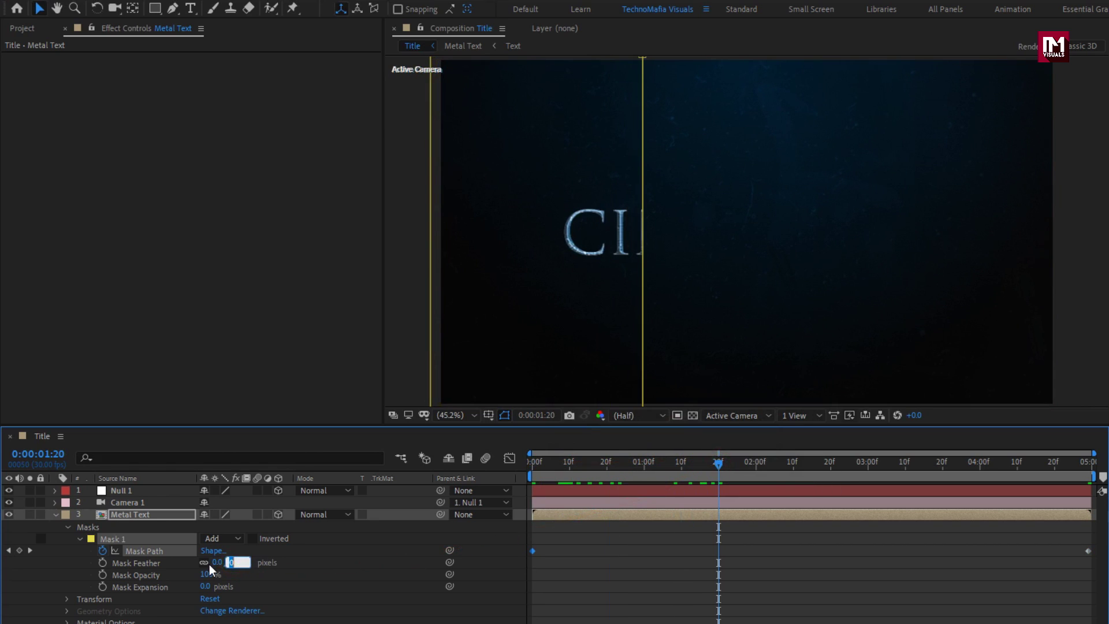
key("Return")
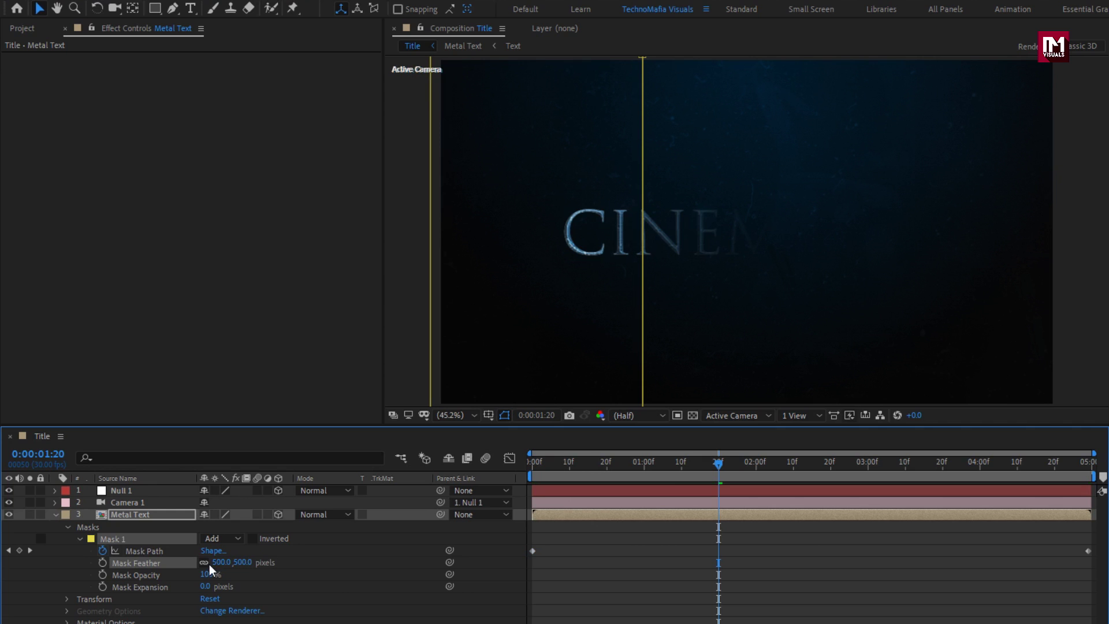
left_click_drag(548, 463, 1051, 486)
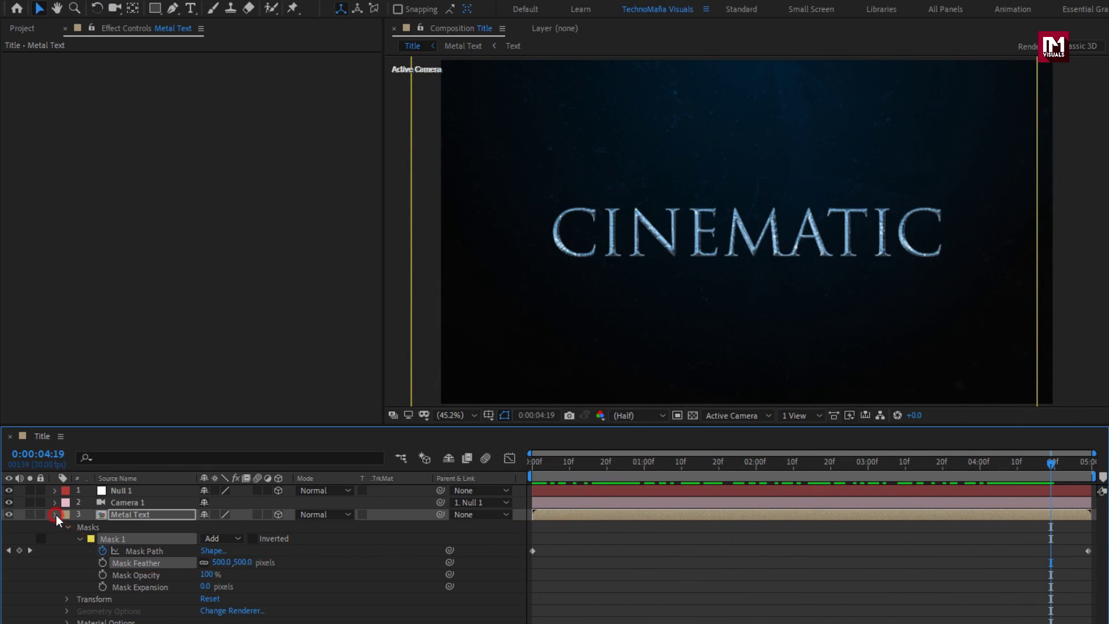
left_click(56, 515)
Step: Make a Flare composition from Flare.png and set its duration to 0:00:03:00
left_click(23, 29)
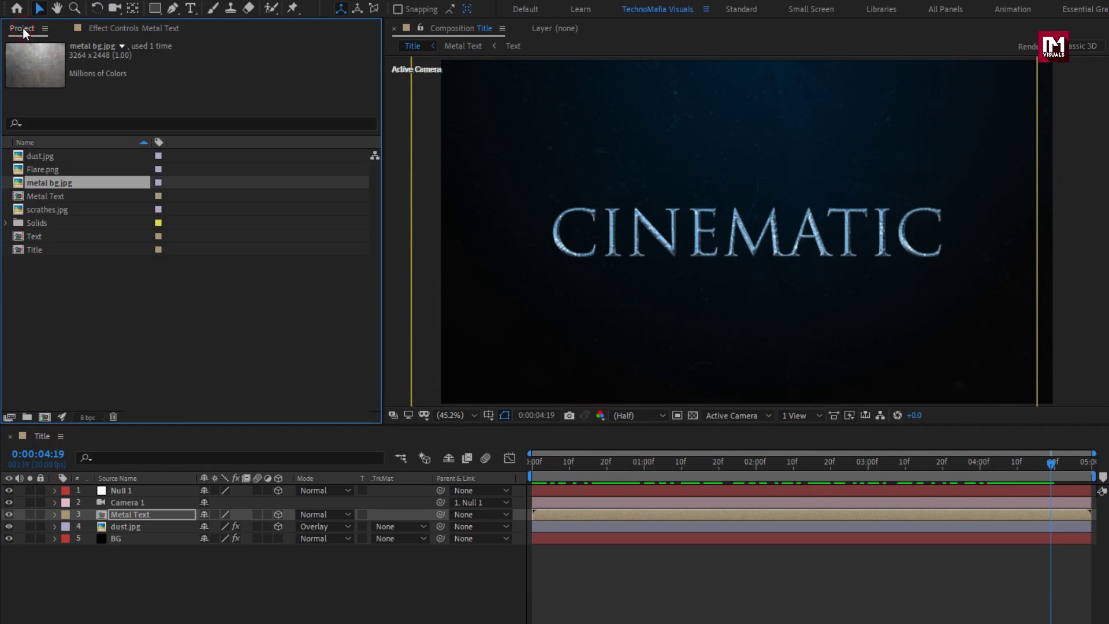
left_click(39, 170)
left_click_drag(33, 173, 42, 421)
left_click(88, 7)
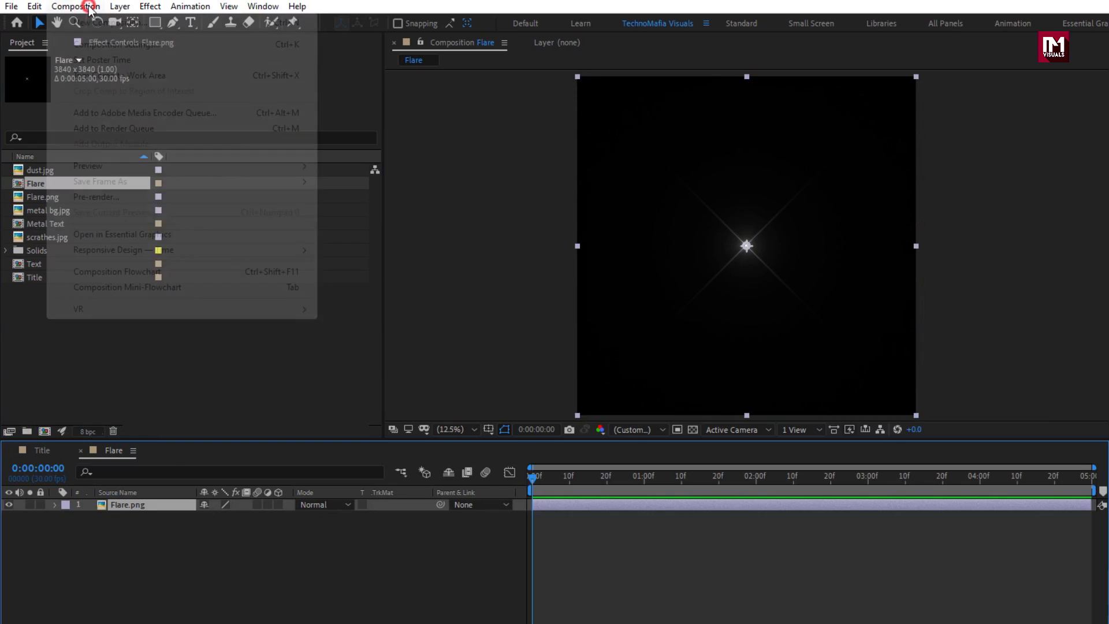
left_click(106, 44)
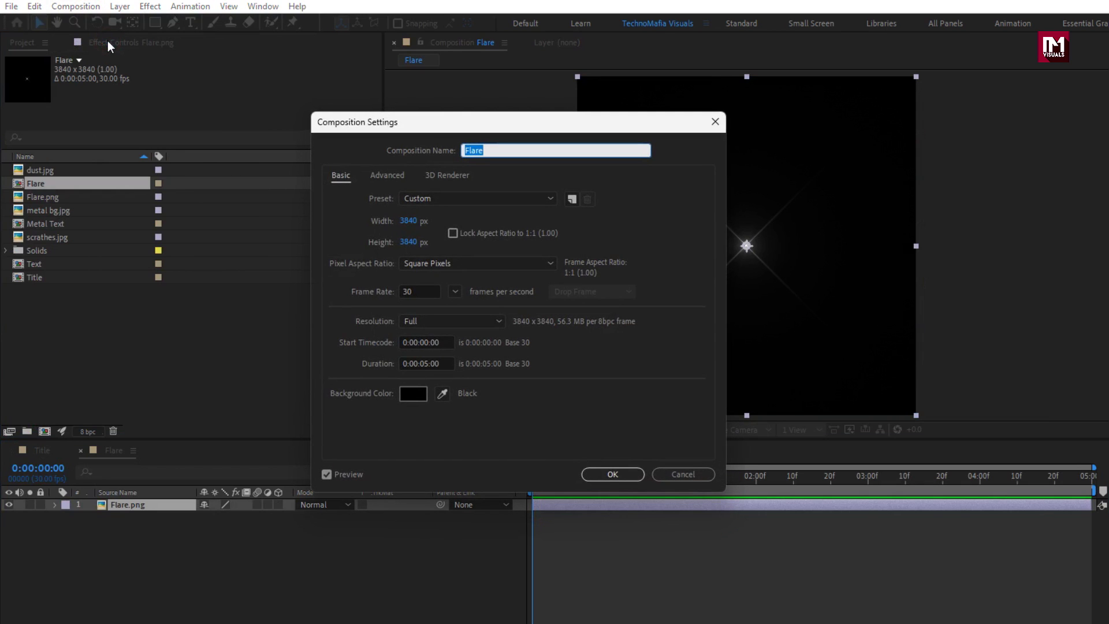
left_click(425, 363)
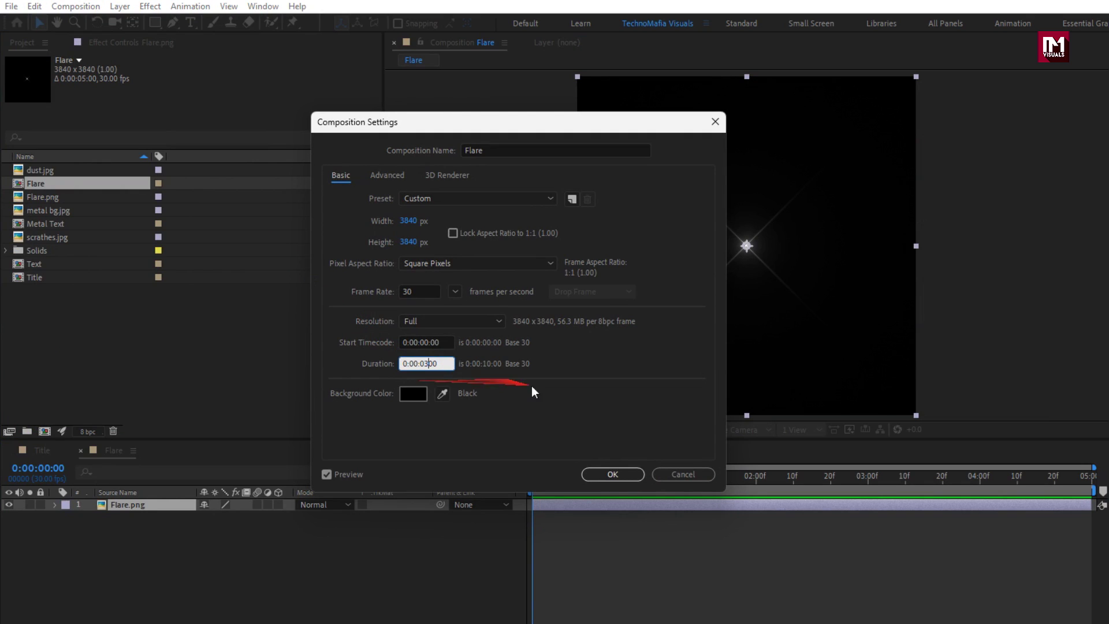
type("3")
left_click(611, 473)
Step: Keyframe the flare's Rotation from 0° at the start to 90° near the end
key("r")
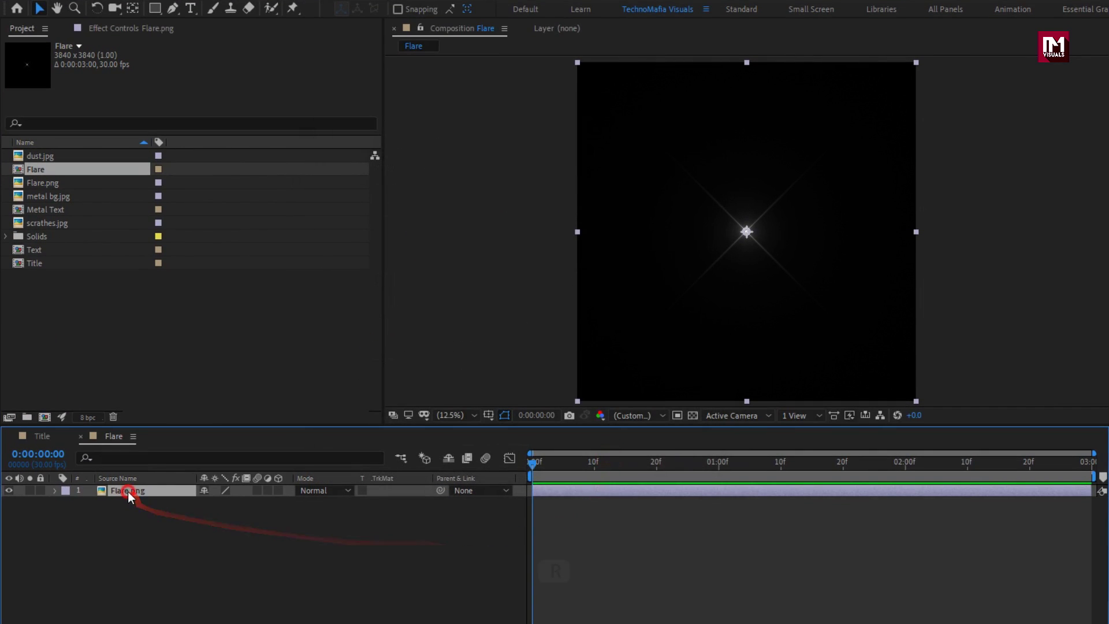
key("r")
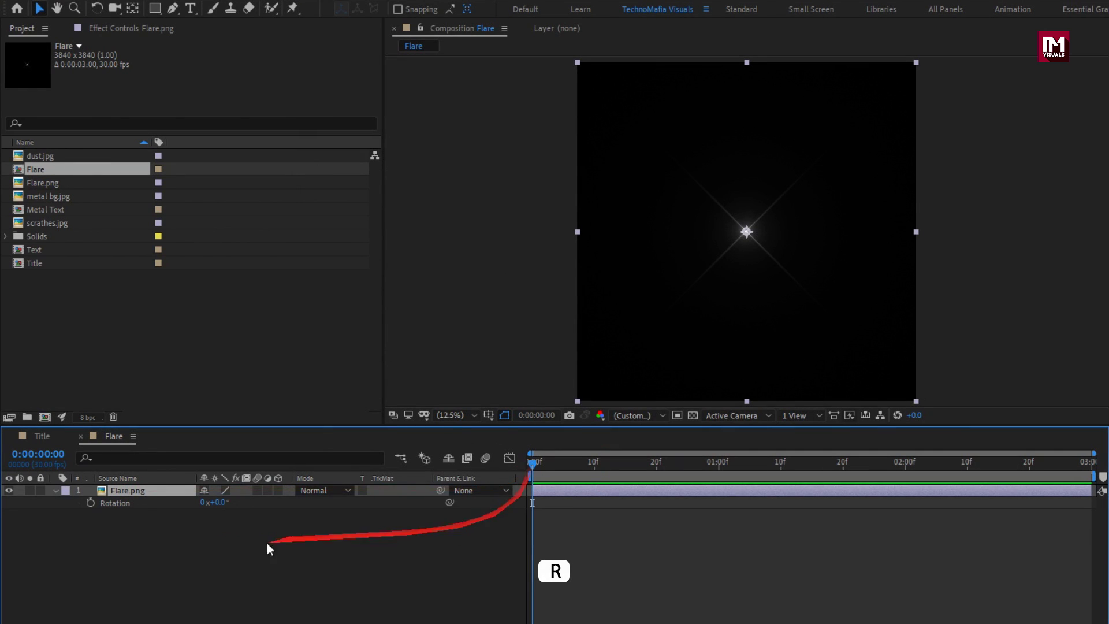
left_click(90, 502)
left_click_drag(600, 465, 998, 471)
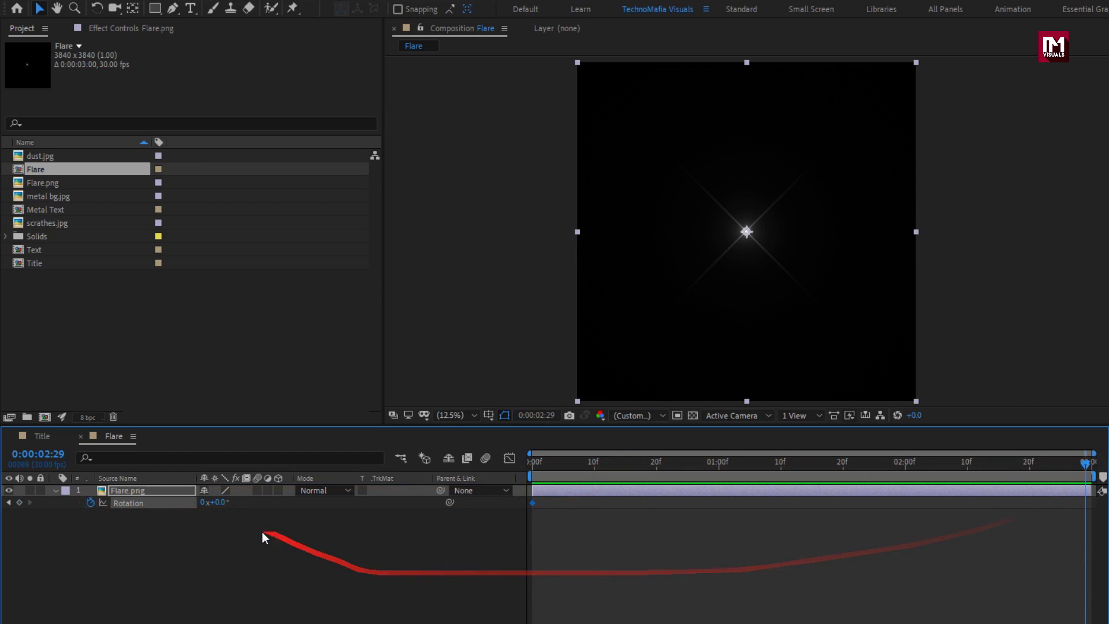
type("90")
key("Return")
left_click_drag(528, 462, 651, 463)
Step: Keyframe the flare's Scale: 0% at start, 100% at 1s and 2s, 0% at the last frame
key("s")
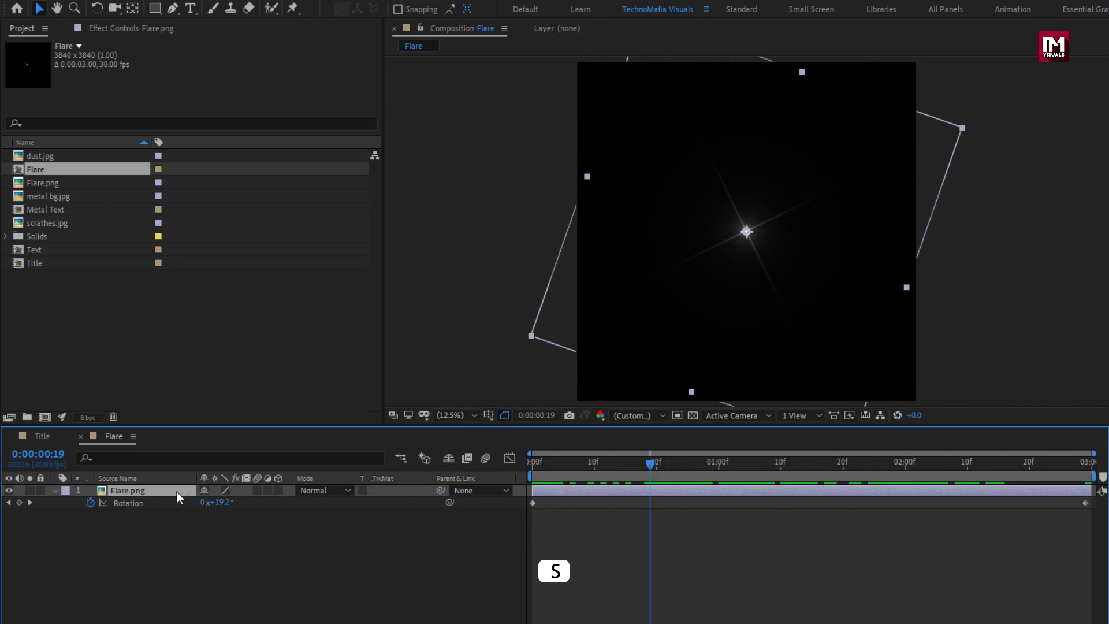
mouse_move(706, 464)
left_mouse_down()
mouse_move(726, 470)
mouse_move(716, 468)
left_mouse_up()
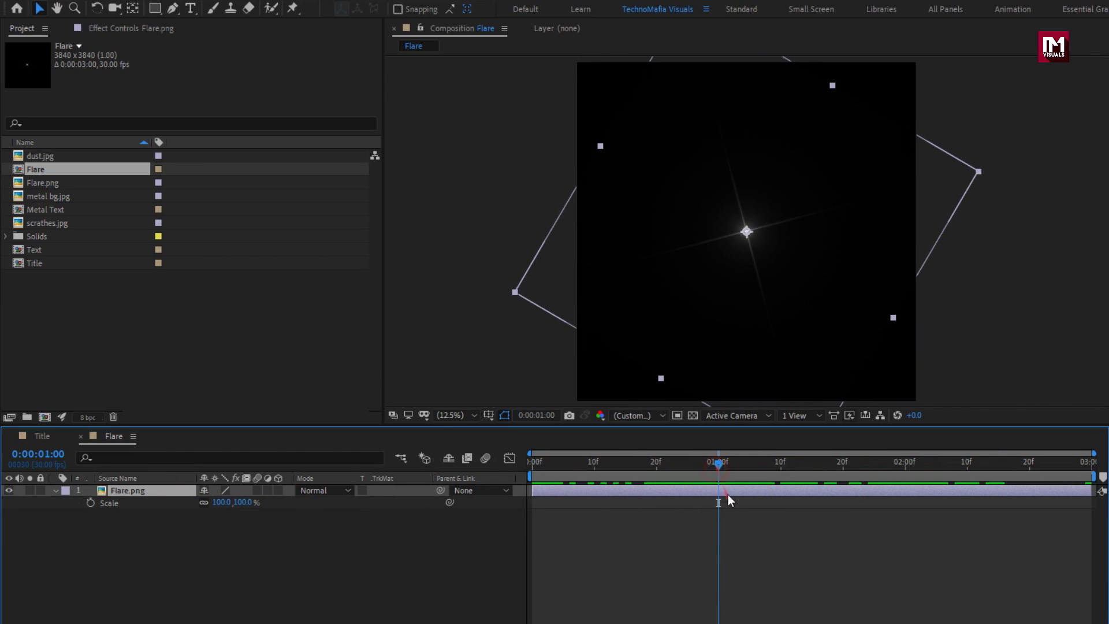
left_click(91, 502)
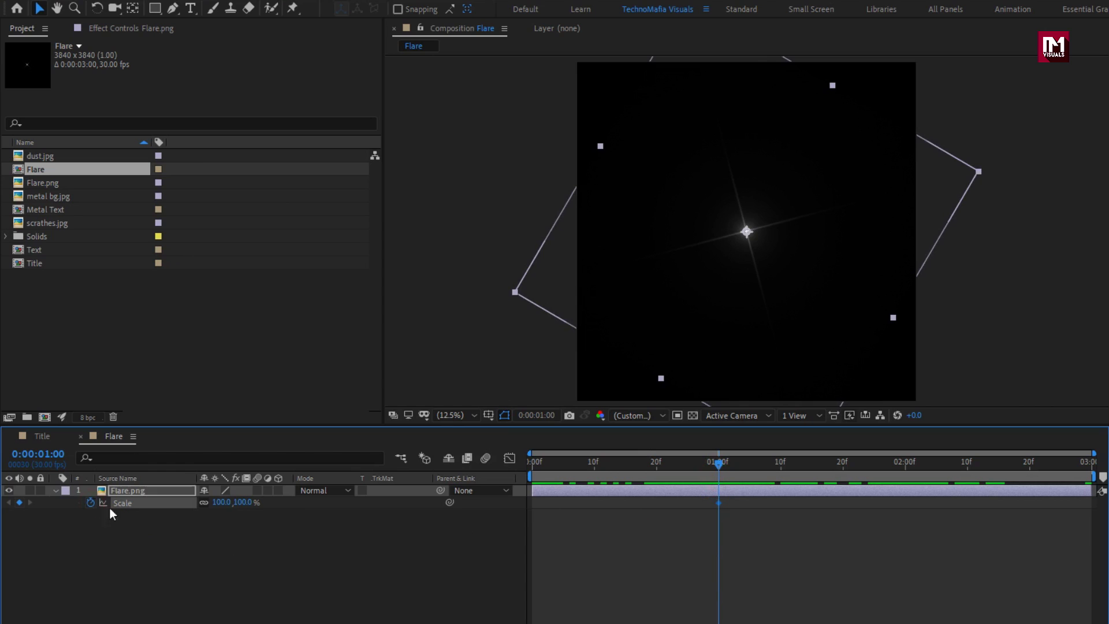
left_click(533, 461)
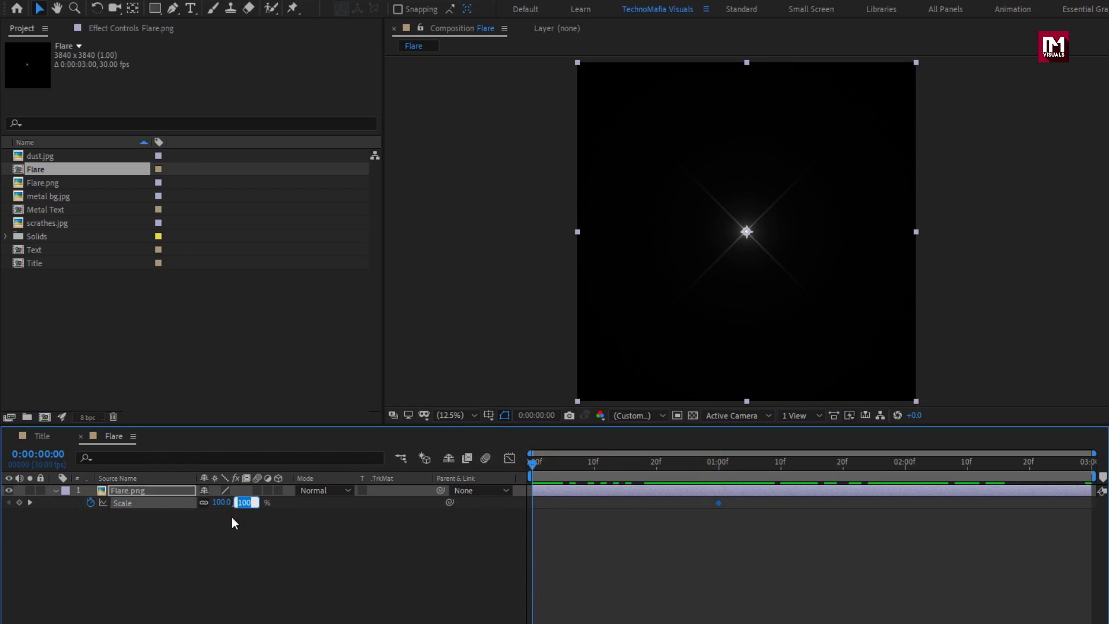
type("0")
key("Return")
left_click_drag(532, 462, 906, 470)
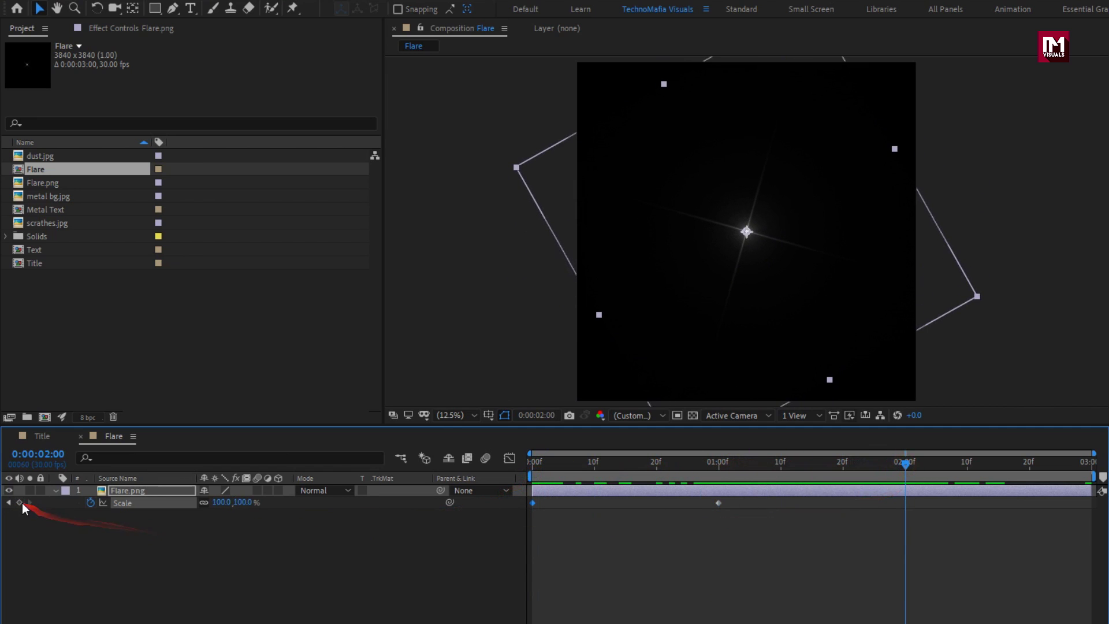
left_click_drag(905, 465, 1093, 469)
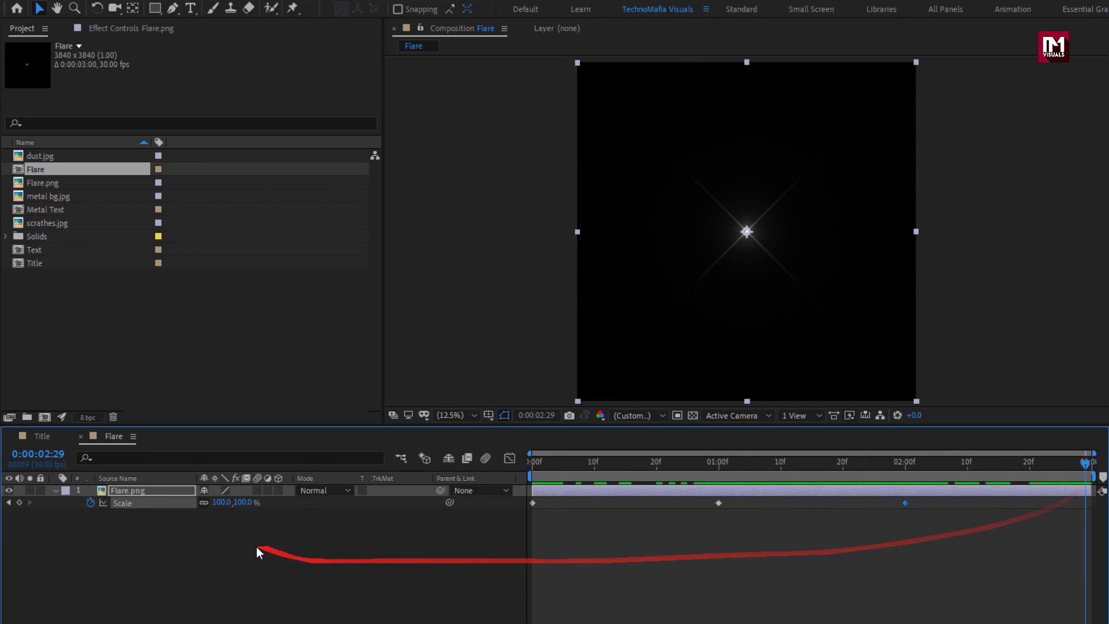
type("0")
key("Return")
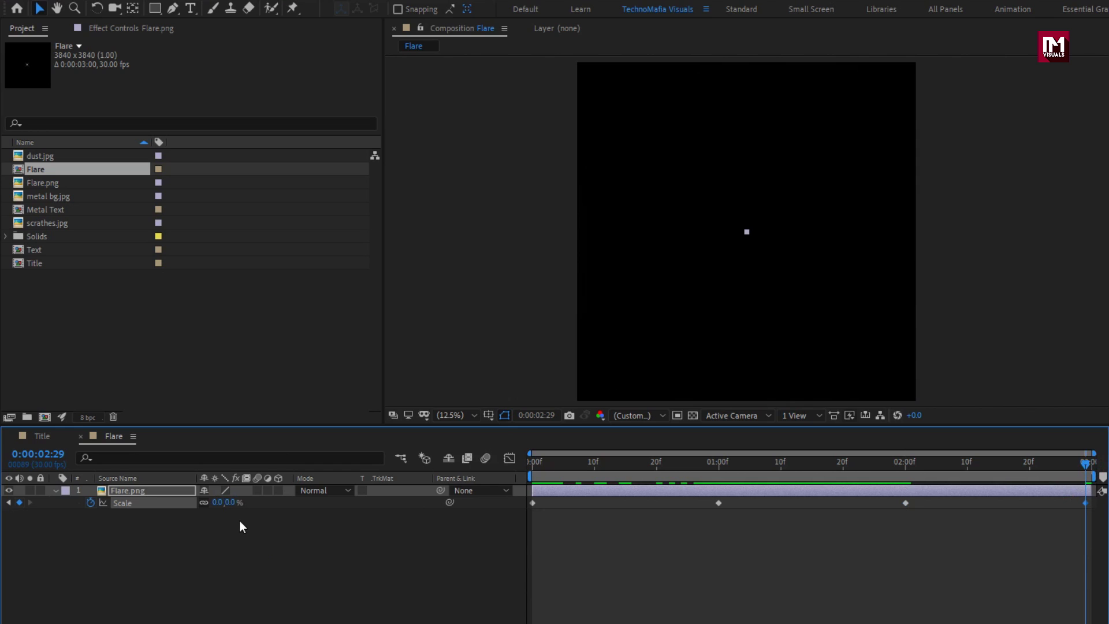
left_click_drag(532, 463, 1048, 464)
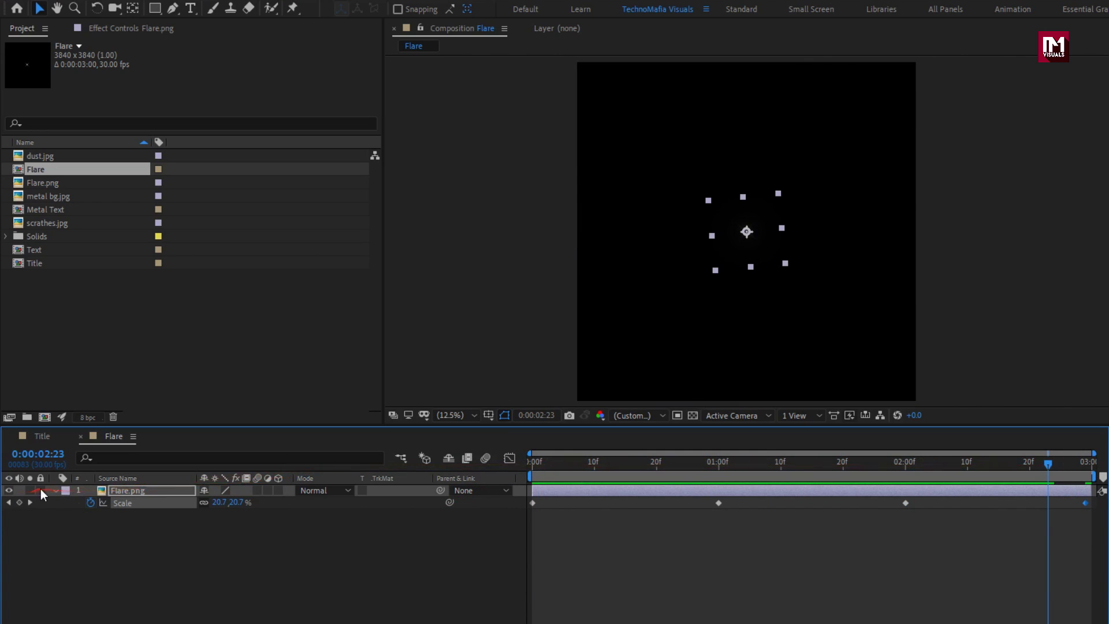
left_click(55, 490)
Step: Add the Flare comp to the Title timeline, starting at 2:00 and positioned on the M
left_click(42, 437)
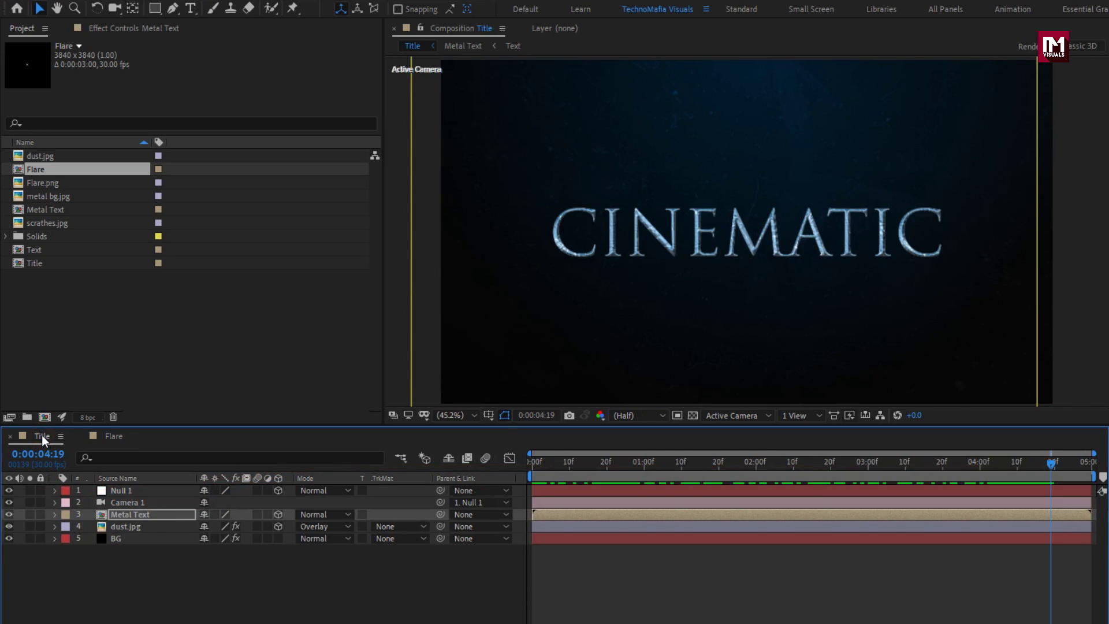
left_click_drag(38, 170, 147, 489)
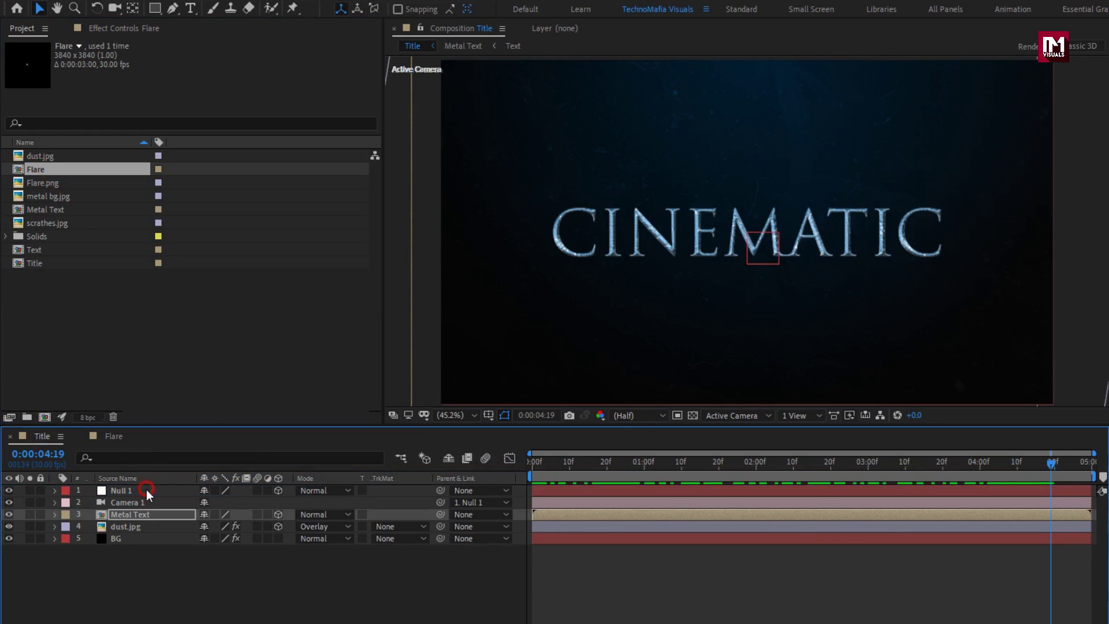
left_click_drag(542, 495, 980, 468)
left_click_drag(740, 233, 772, 213)
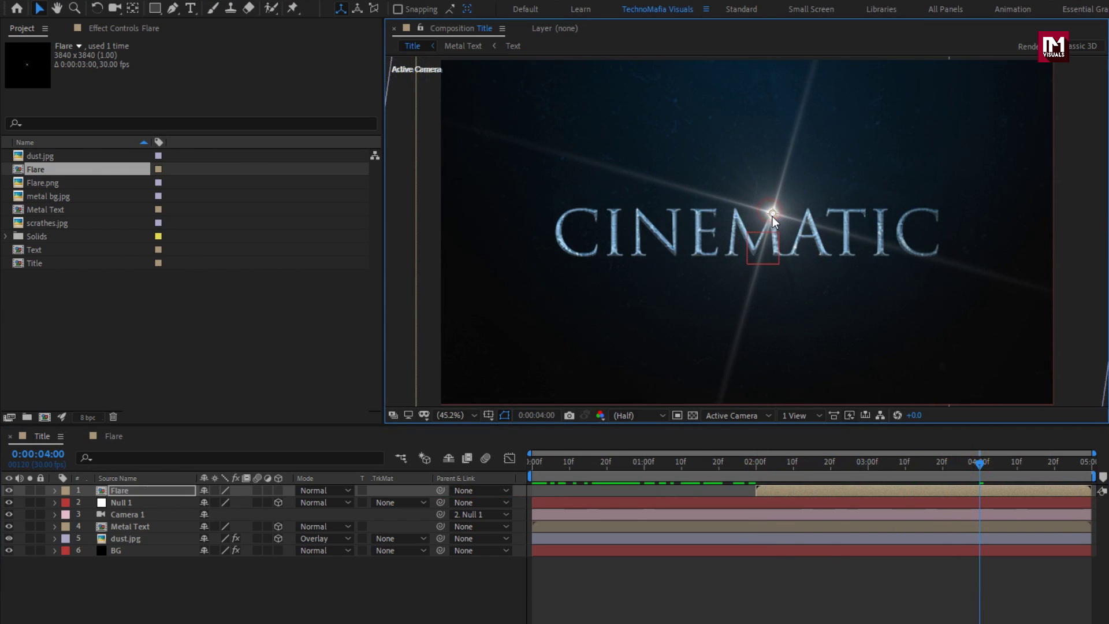
Step: Scale the flare layer down to 32%
key("s")
left_click(179, 494)
key("s")
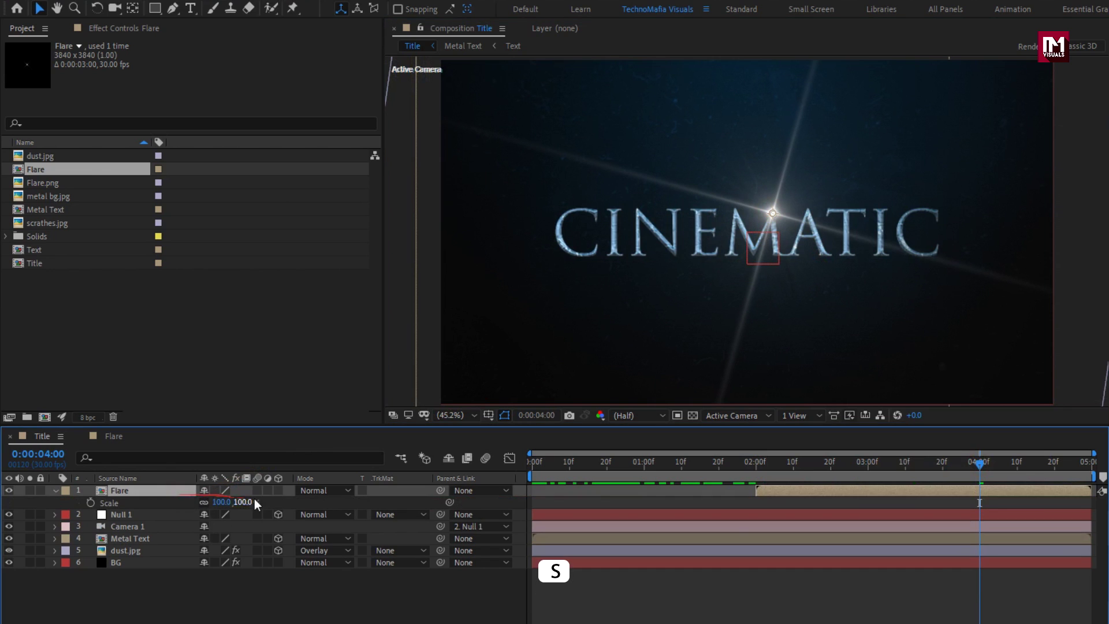
left_click_drag(250, 506, 203, 506)
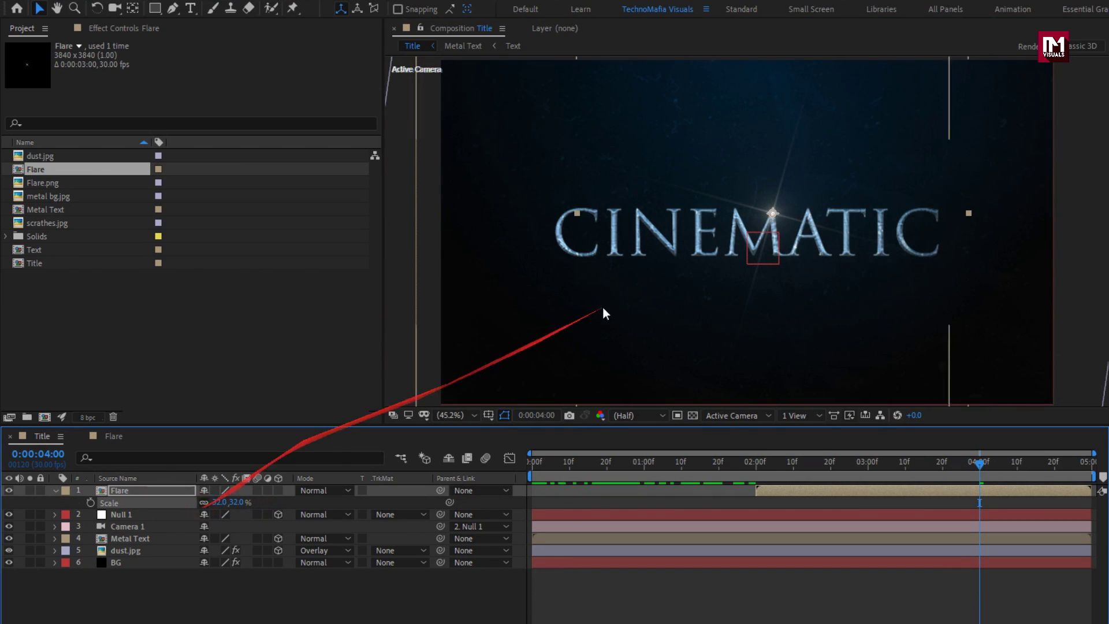
Step: Fit the whole composition in the viewer, then collapse and deselect the flare layer
scroll(762, 217, "up", 3)
left_click(801, 191)
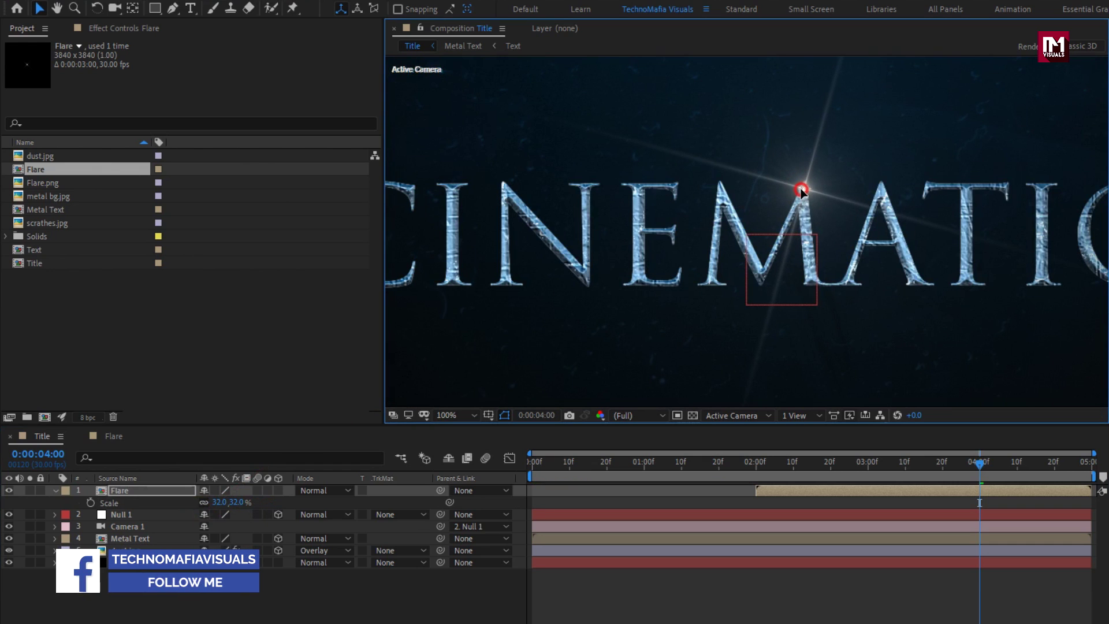
left_click(454, 414)
left_click(462, 439)
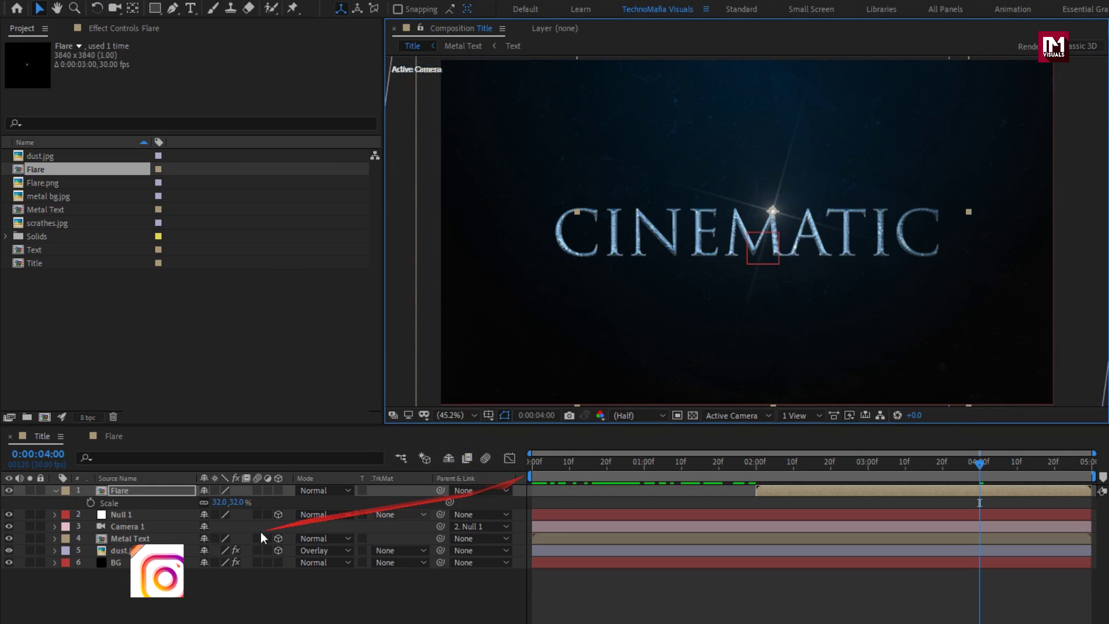
left_click(56, 490)
left_click(139, 572)
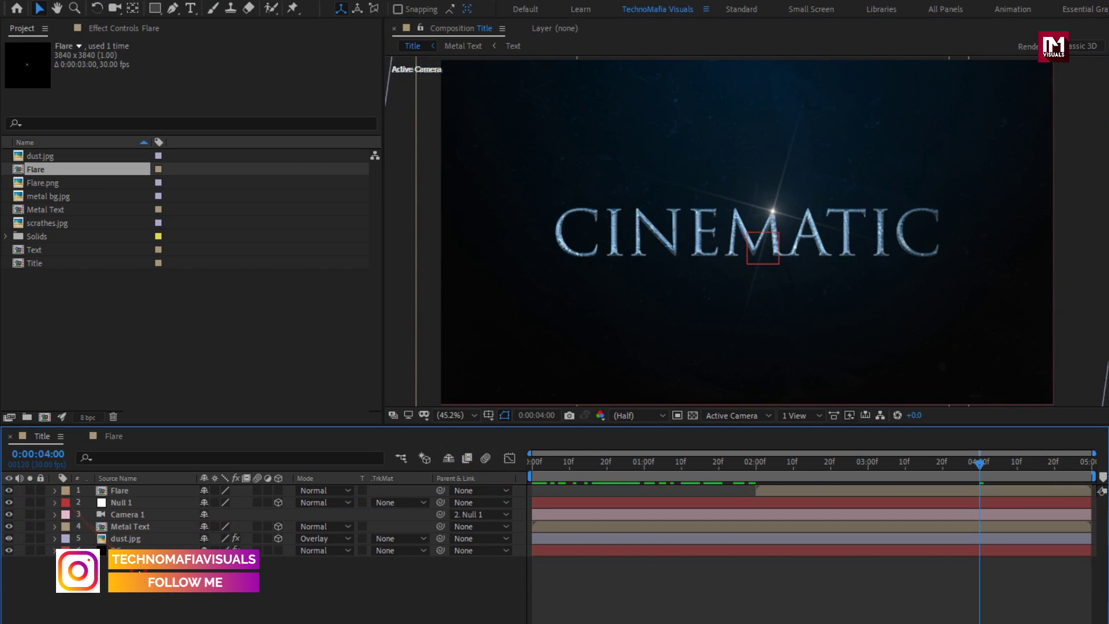
Step: Create a new black solid layer named 'Frame' in the Title comp
right_click(140, 573)
mouse_move(178, 413)
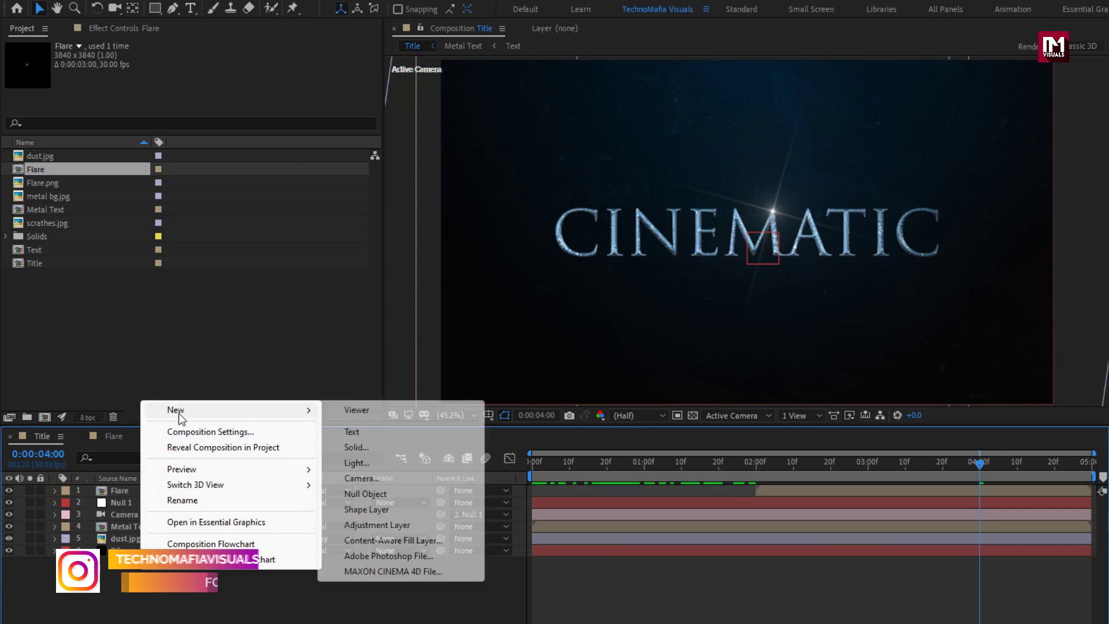
left_click(376, 450)
type("Frame")
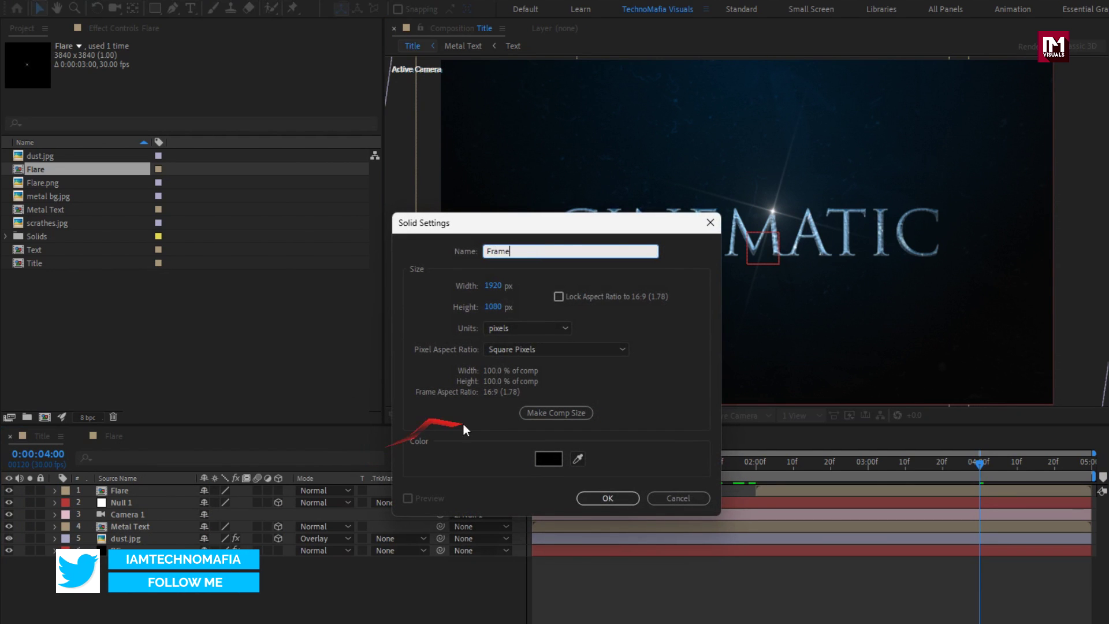
left_click(606, 498)
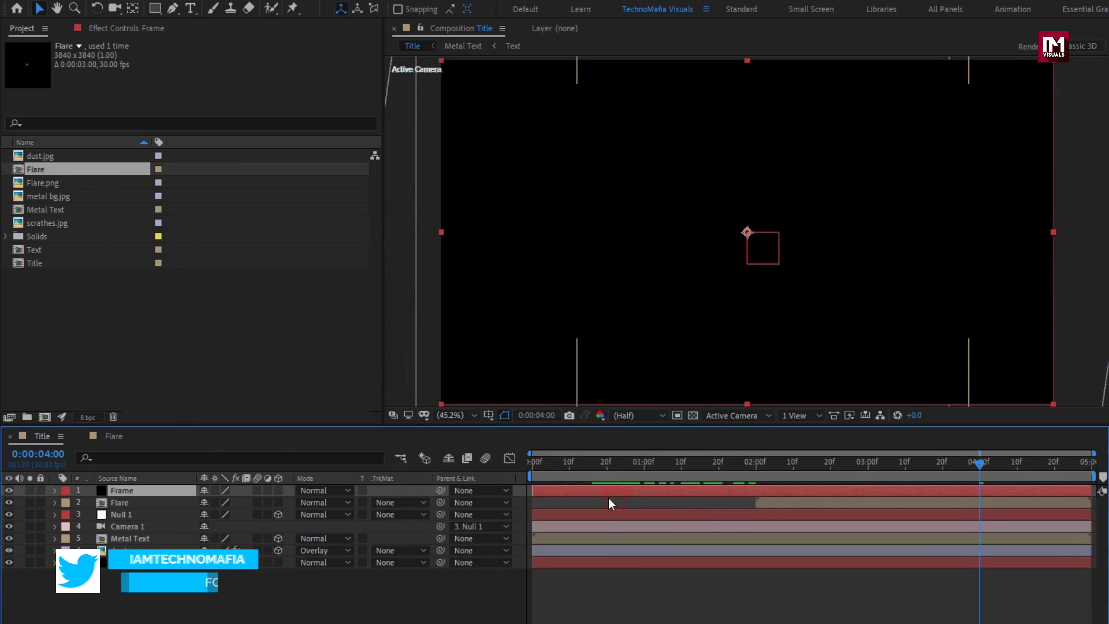
Step: Give Frame an inverted rectangle mask with top at 10% and bottom at 90%
double_click(154, 8)
left_click(79, 515)
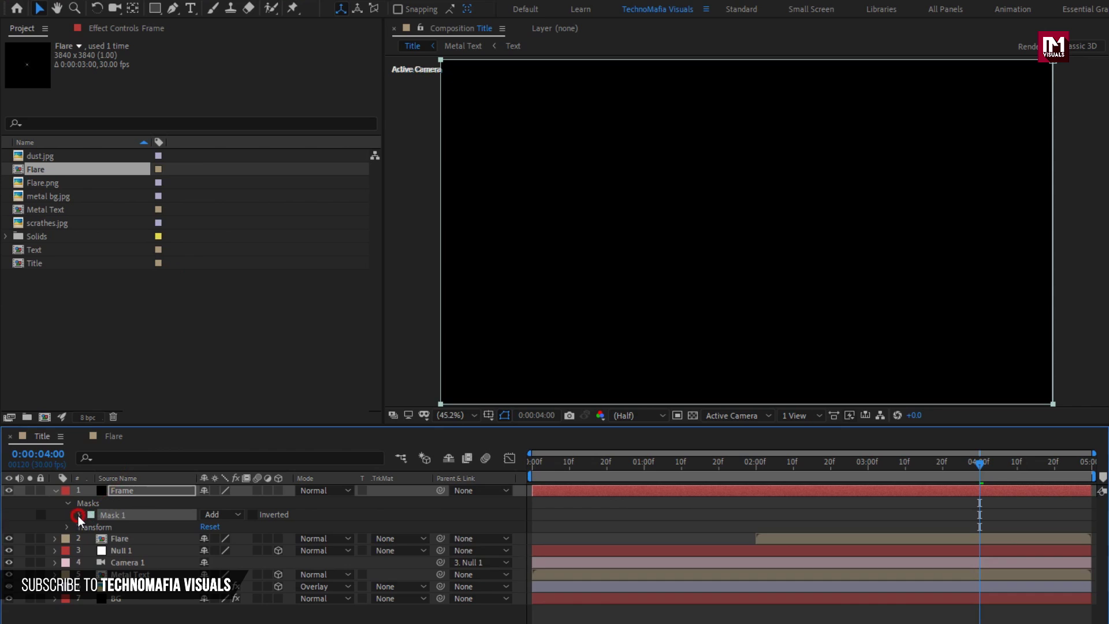
left_click(212, 526)
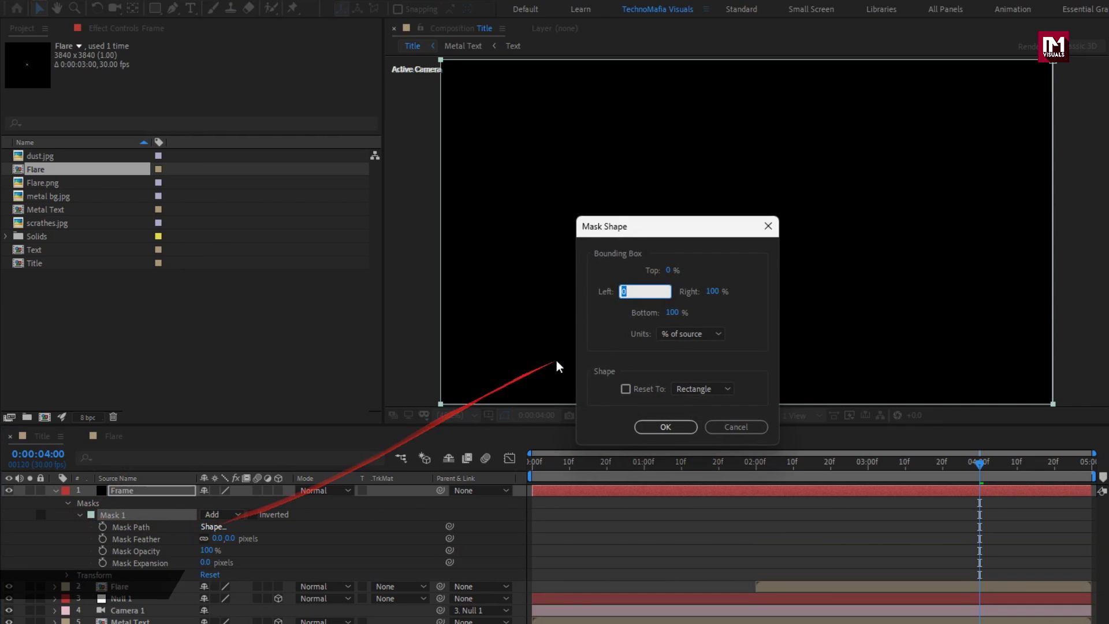
left_click(670, 271)
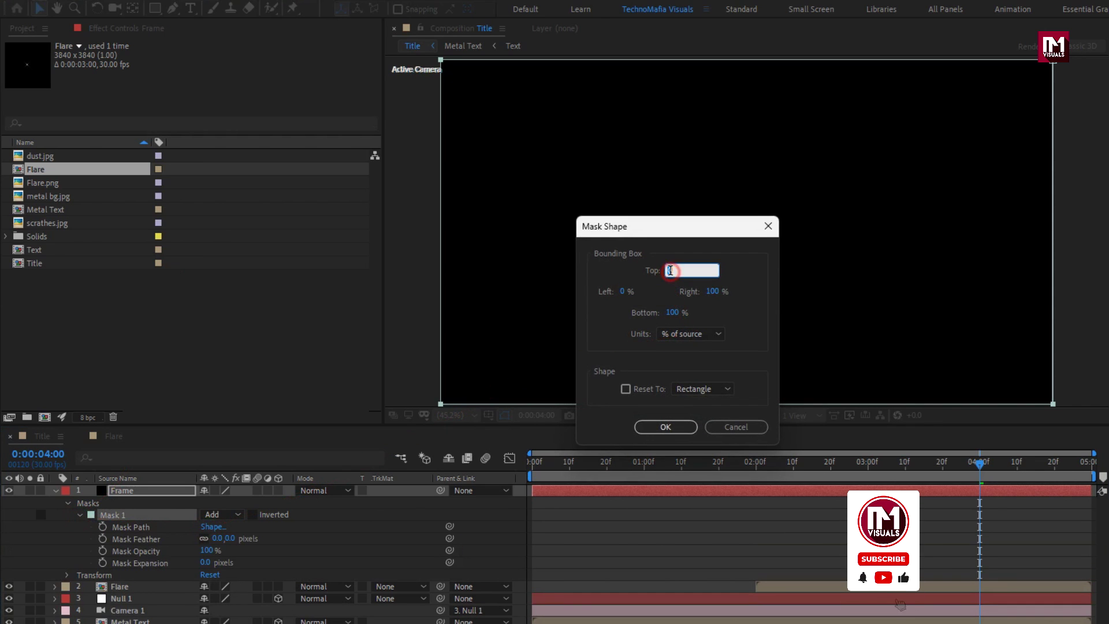
type("10")
left_click(671, 312)
left_click(649, 427)
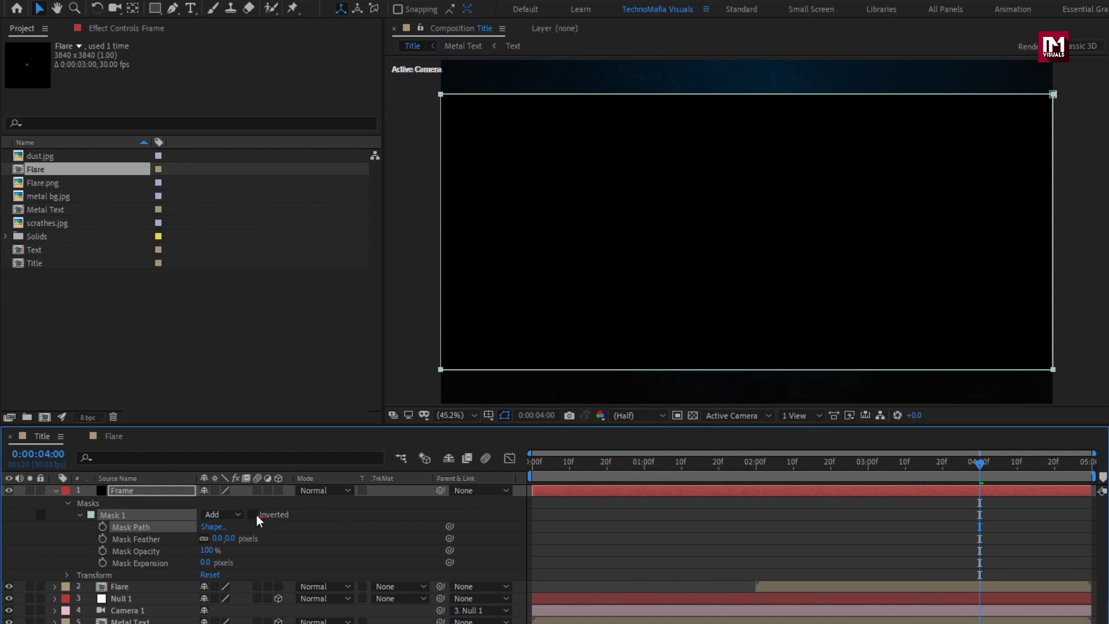
left_click(252, 514)
left_click(55, 490)
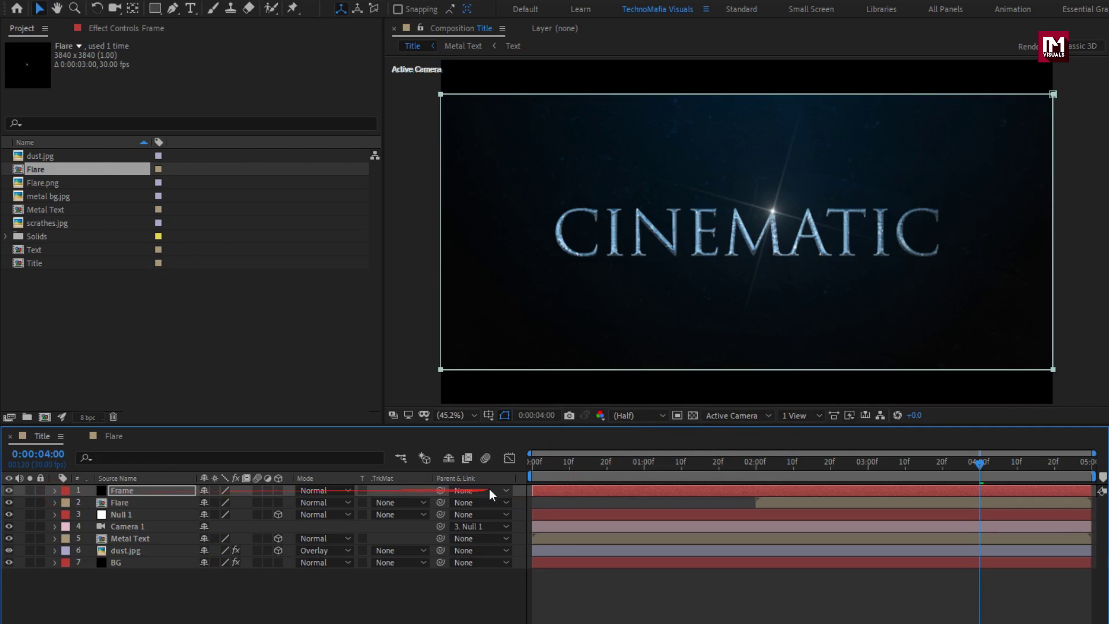